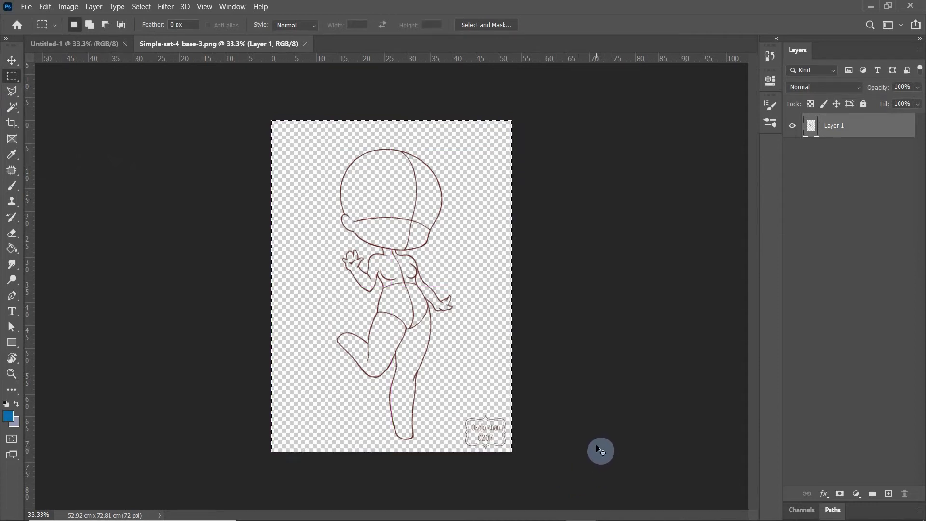
Copy the whole body-base sketch from Simple-set-4_base-3.png and paste it into the Untitled-1 document
{"action": "key", "text": "ctrl+c"}
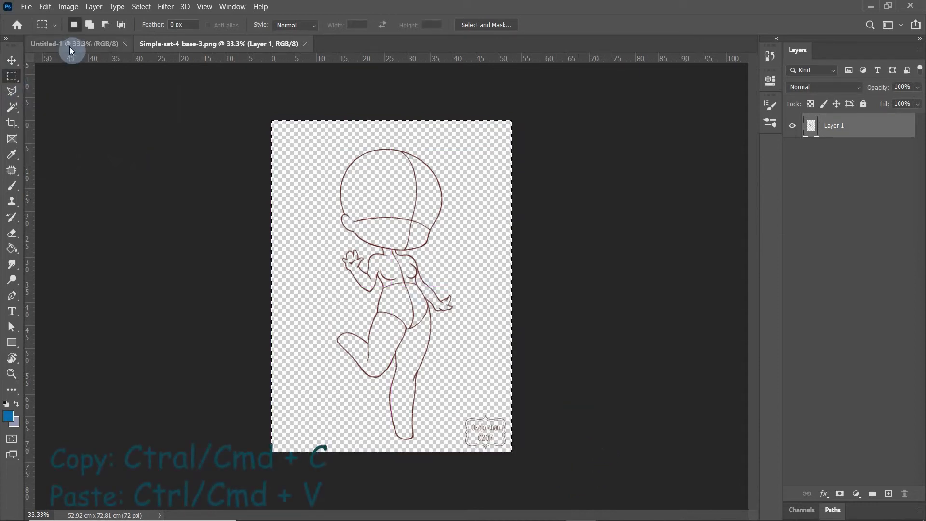
{"action": "left_click", "coordinate": [71, 44]}
{"action": "key", "text": "ctrl+v"}
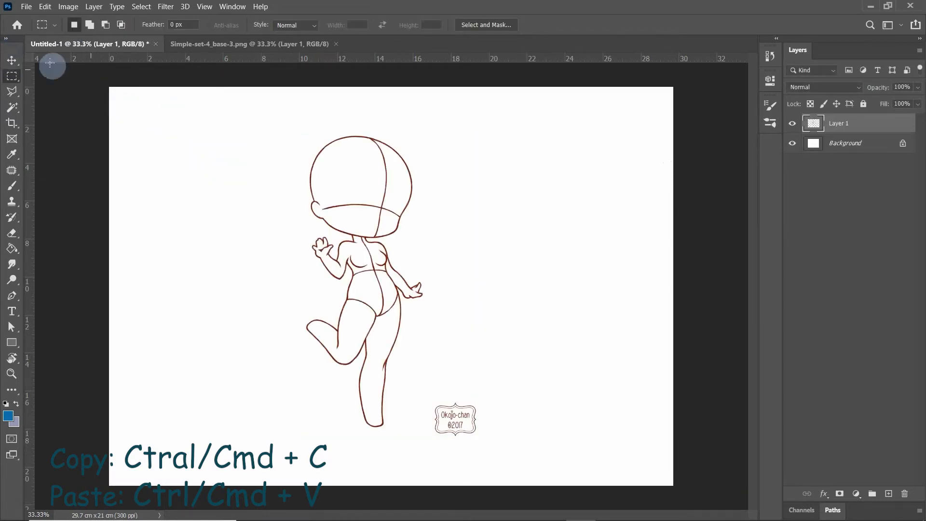
Scale the pasted sketch to 85% and reposition it near the middle of the canvas
{"action": "left_click", "coordinate": [12, 61]}
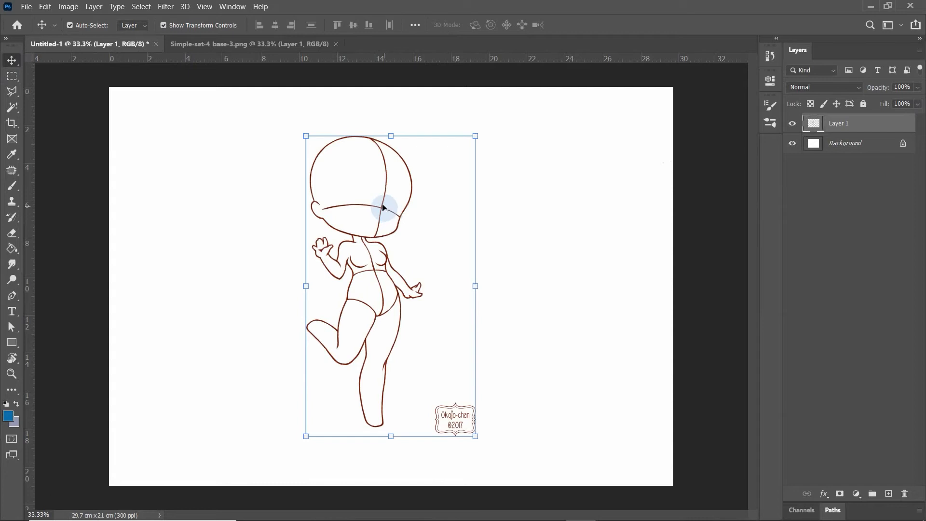
{"action": "mouse_move", "coordinate": [382, 209]}
{"action": "left_mouse_down"}
{"action": "mouse_move", "coordinate": [381, 199]}
{"action": "mouse_move", "coordinate": [345, 215]}
{"action": "mouse_move", "coordinate": [424, 206]}
{"action": "mouse_move", "coordinate": [355, 243]}
{"action": "mouse_move", "coordinate": [341, 221]}
{"action": "mouse_move", "coordinate": [410, 227]}
{"action": "mouse_move", "coordinate": [387, 220]}
{"action": "left_mouse_up"}
{"action": "left_click_drag", "start_coordinate": [314, 154], "coordinate": [340, 202]}
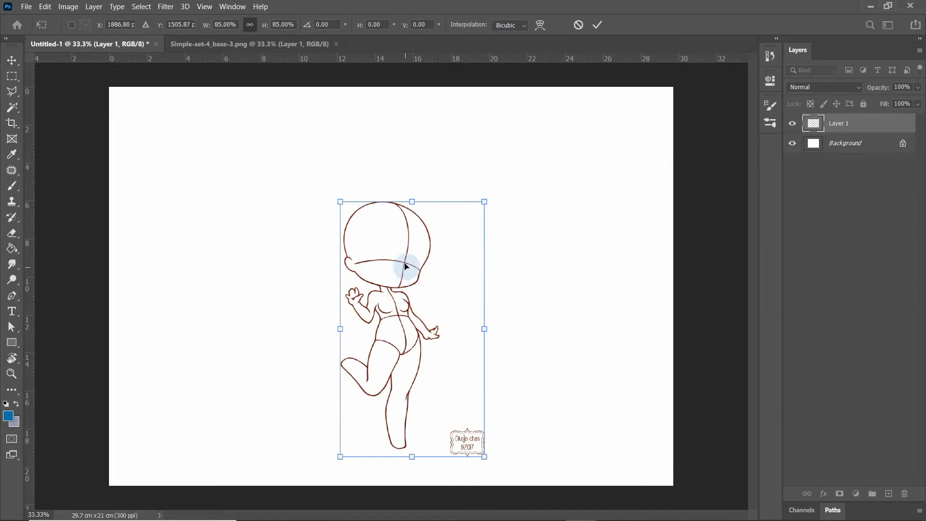
{"action": "left_click_drag", "start_coordinate": [405, 258], "coordinate": [409, 223]}
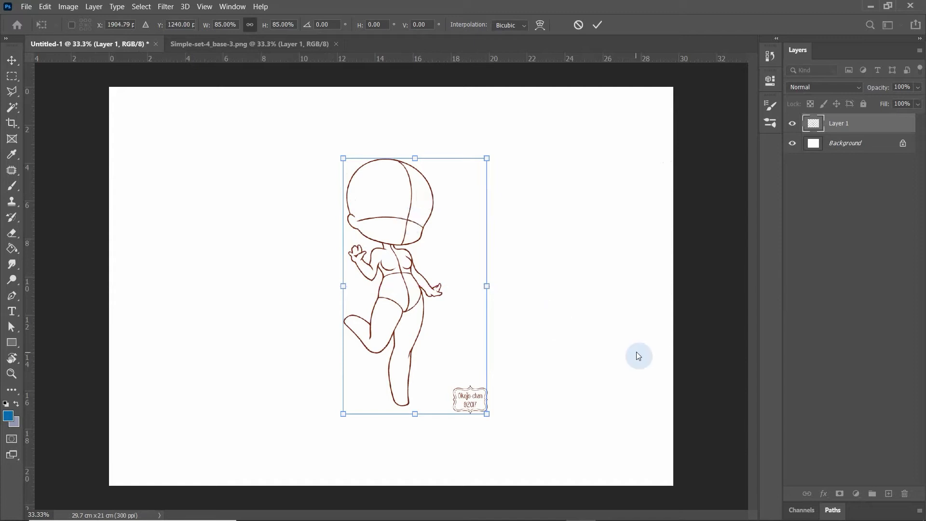
{"action": "key", "text": "Return"}
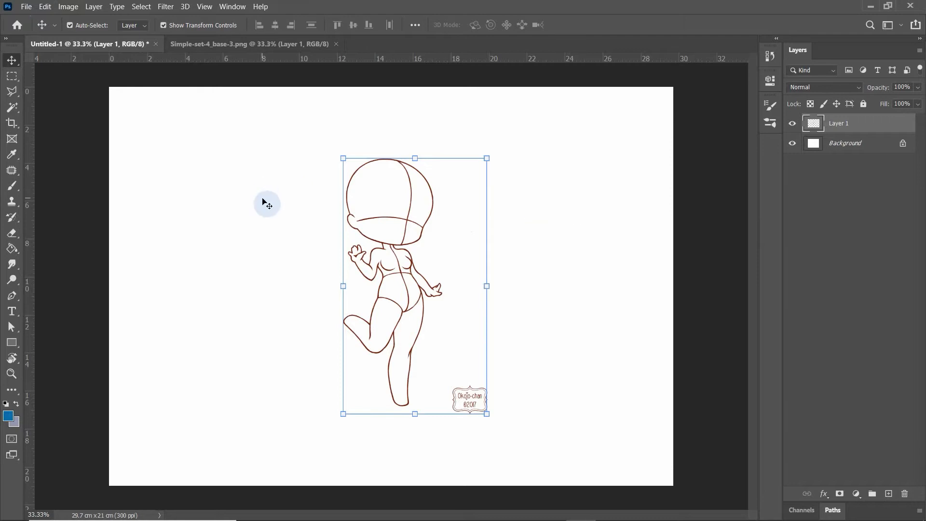
Flip the sketch horizontally and shift it left so the figure stands near the canvas centre
{"action": "left_click", "coordinate": [45, 7]}
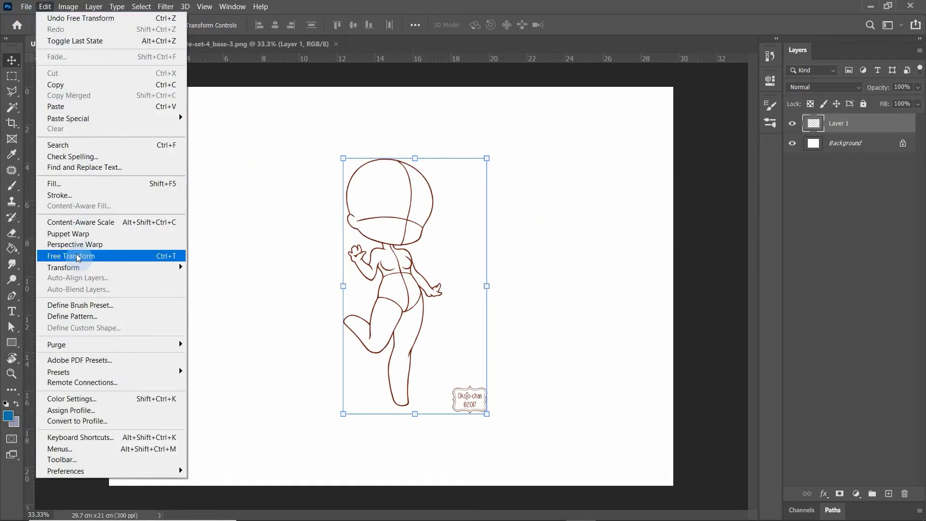
{"action": "mouse_move", "coordinate": [66, 272]}
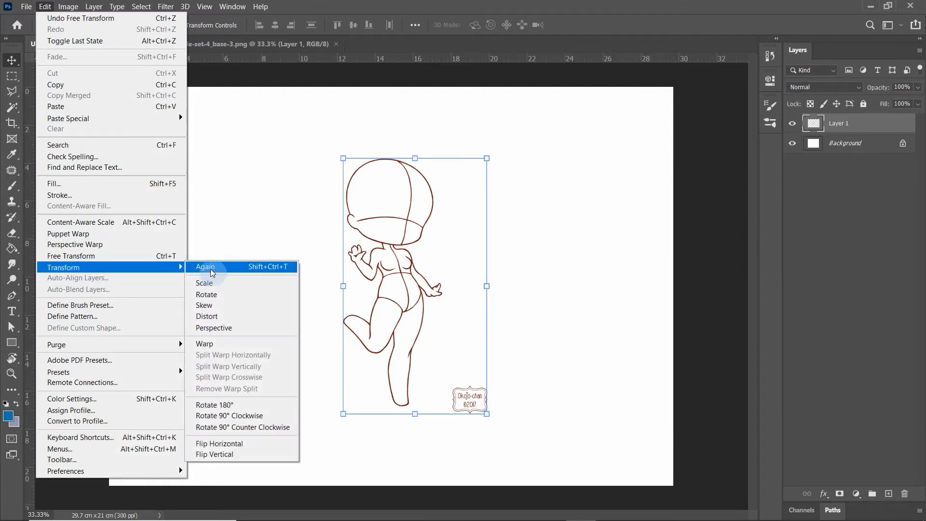
{"action": "left_click", "coordinate": [225, 444]}
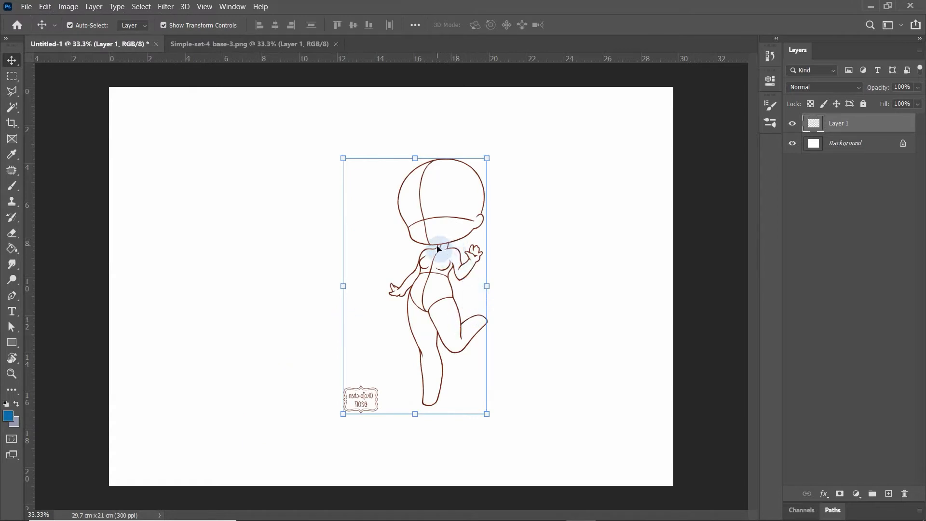
{"action": "left_click_drag", "start_coordinate": [426, 247], "coordinate": [379, 245]}
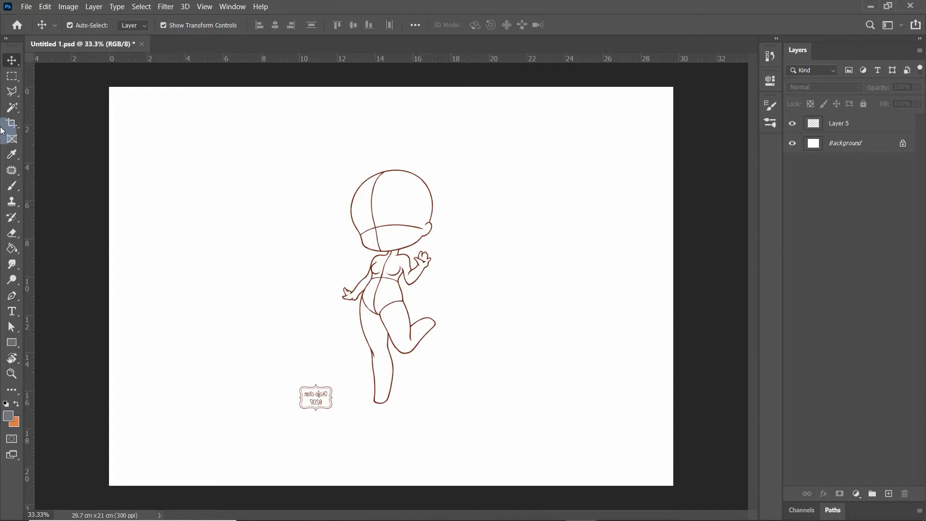
Activate the Pen tool and set its drawing mode to Shape
{"action": "left_click", "coordinate": [11, 297]}
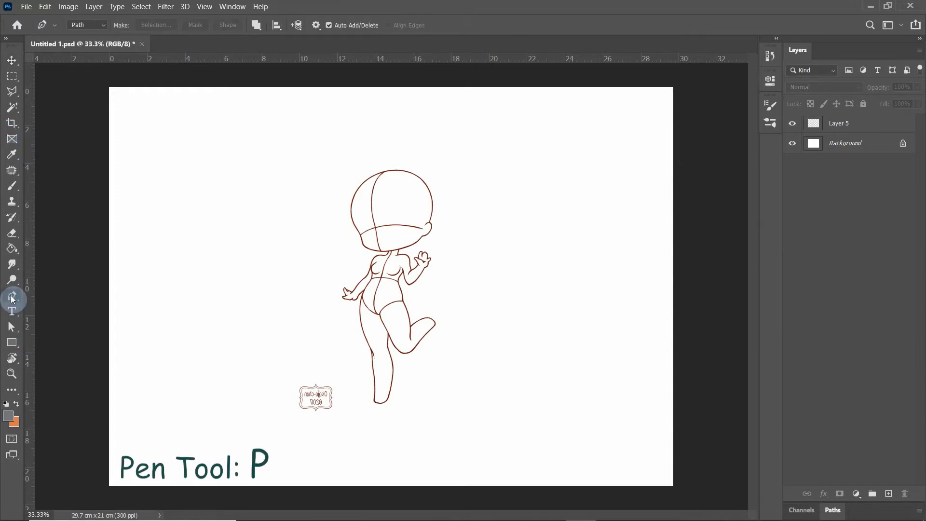
{"action": "left_click", "coordinate": [103, 25]}
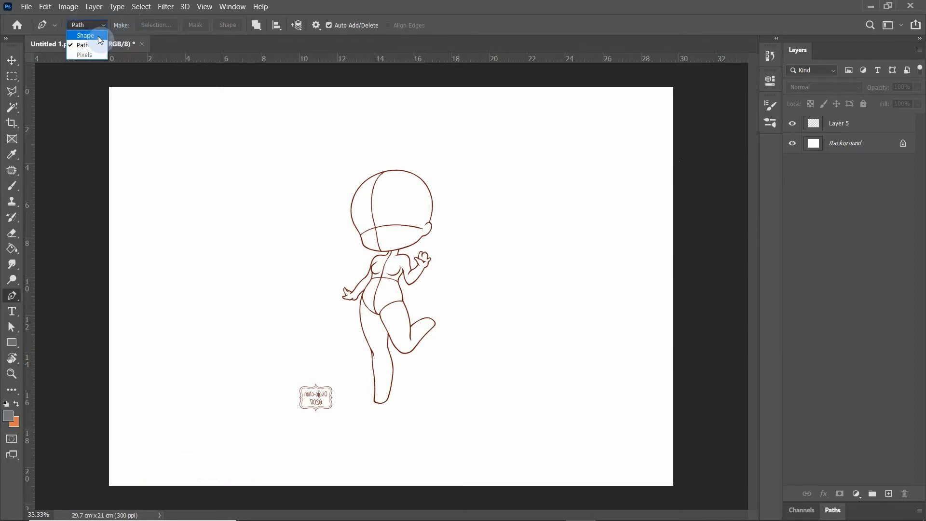
{"action": "left_click", "coordinate": [97, 35]}
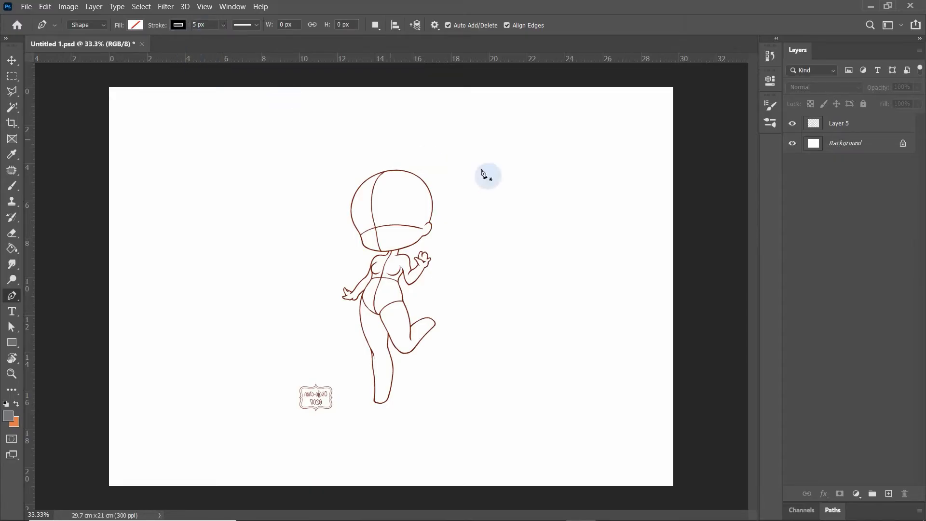
Start the head outline with a curved segment over the crown, from the upper left to the upper right of the head
{"action": "key", "text": "ctrl+plus"}
{"action": "key", "text": "ctrl+plus"}
{"action": "key", "text": "ctrl+plus"}
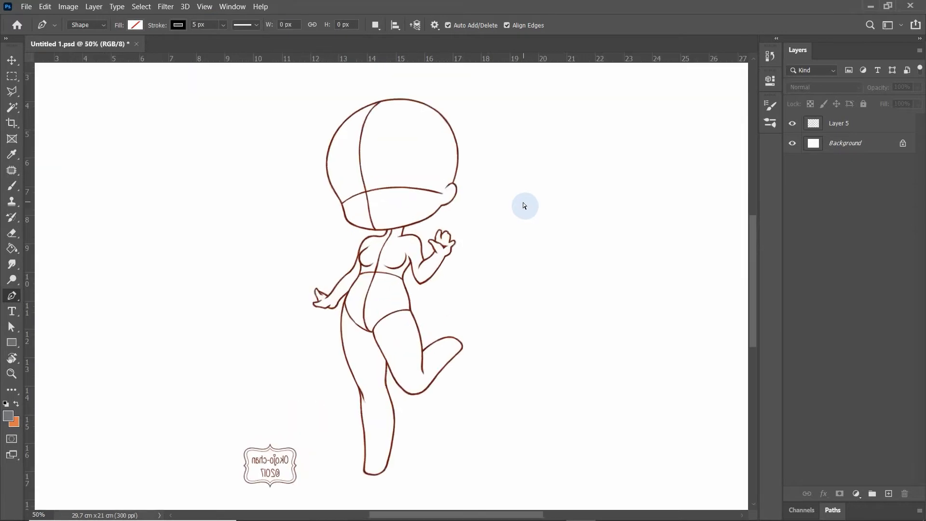
{"action": "left_click_drag", "start_coordinate": [526, 132], "coordinate": [501, 345]}
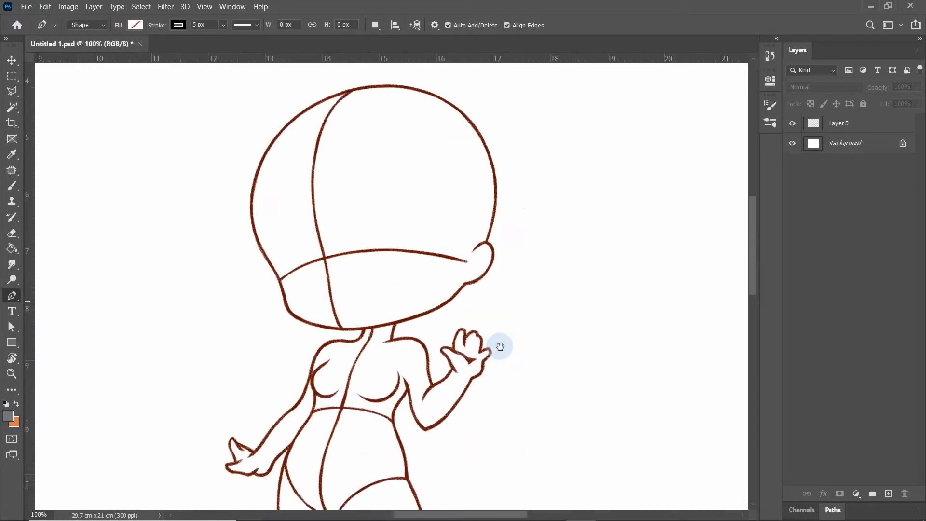
{"action": "left_click", "coordinate": [284, 201]}
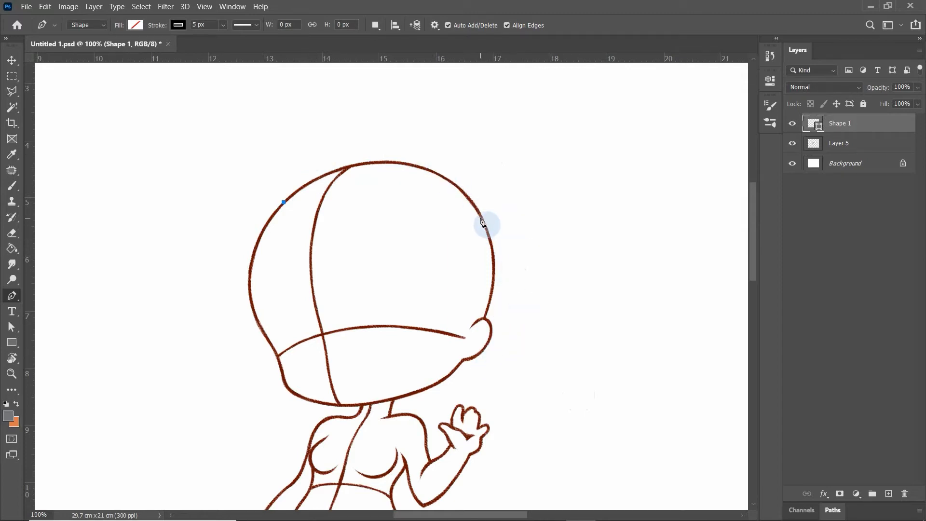
{"action": "left_click_drag", "start_coordinate": [480, 214], "coordinate": [558, 325]}
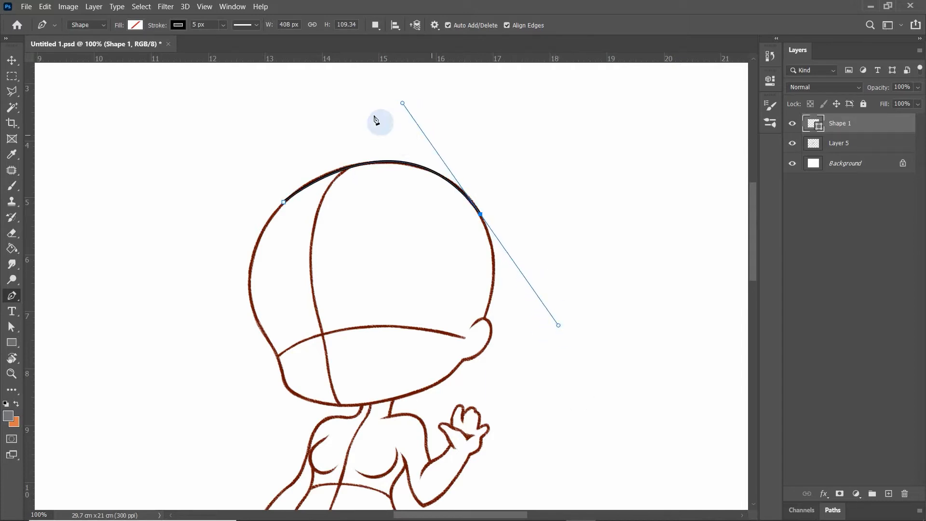
{"action": "left_click", "coordinate": [256, 28]}
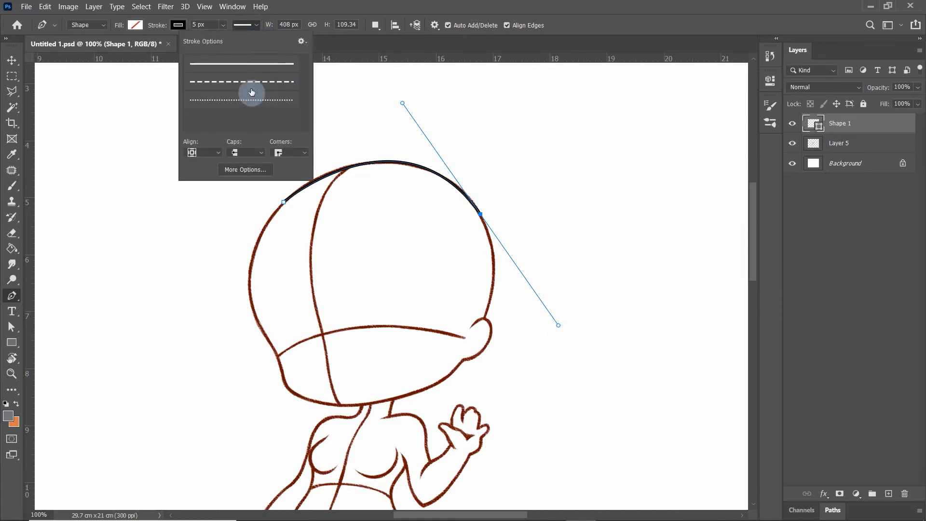
{"action": "left_click", "coordinate": [217, 152]}
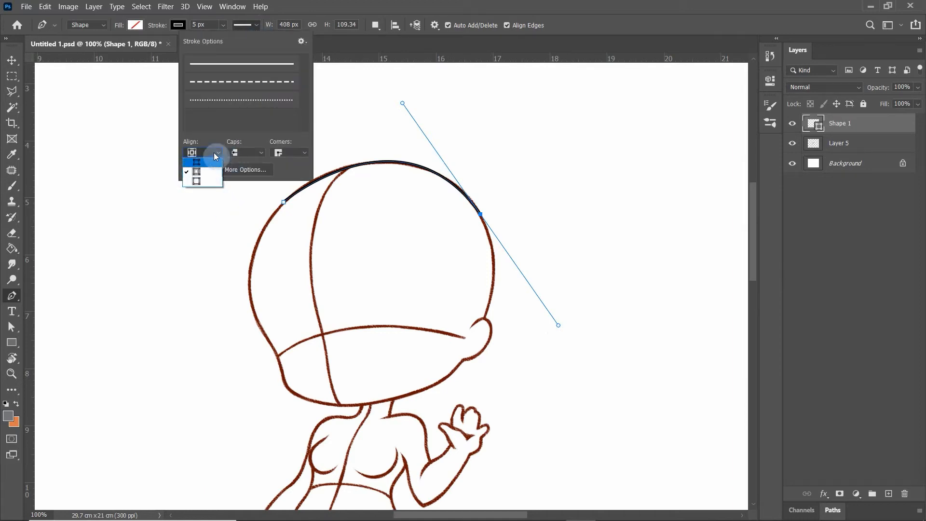
{"action": "left_click", "coordinate": [532, 136]}
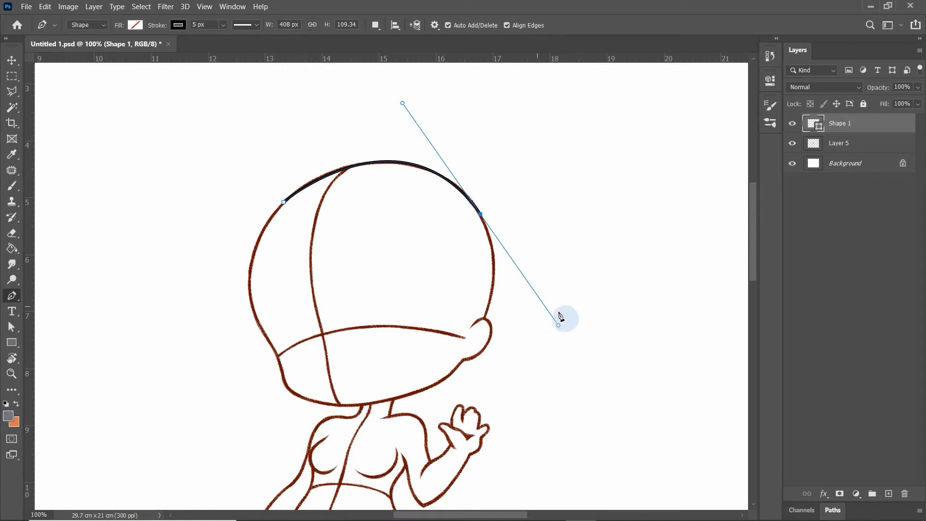
Retract the last anchor's outgoing handle and continue the head outline past the ear, along the chin and up the left side
{"action": "left_click_drag", "start_coordinate": [559, 326], "coordinate": [480, 214]}
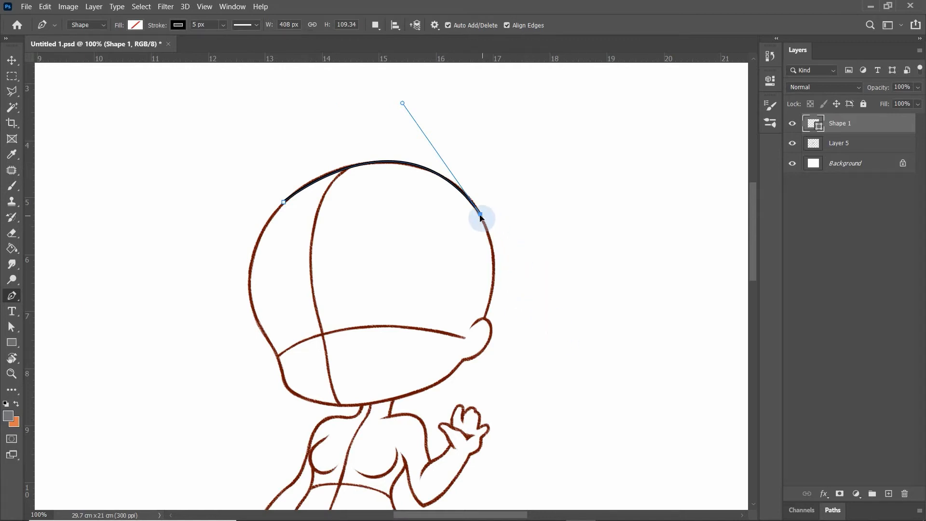
{"action": "mouse_move", "coordinate": [485, 316]}
{"action": "left_mouse_down"}
{"action": "mouse_move", "coordinate": [466, 386]}
{"action": "mouse_move", "coordinate": [485, 318]}
{"action": "left_mouse_up"}
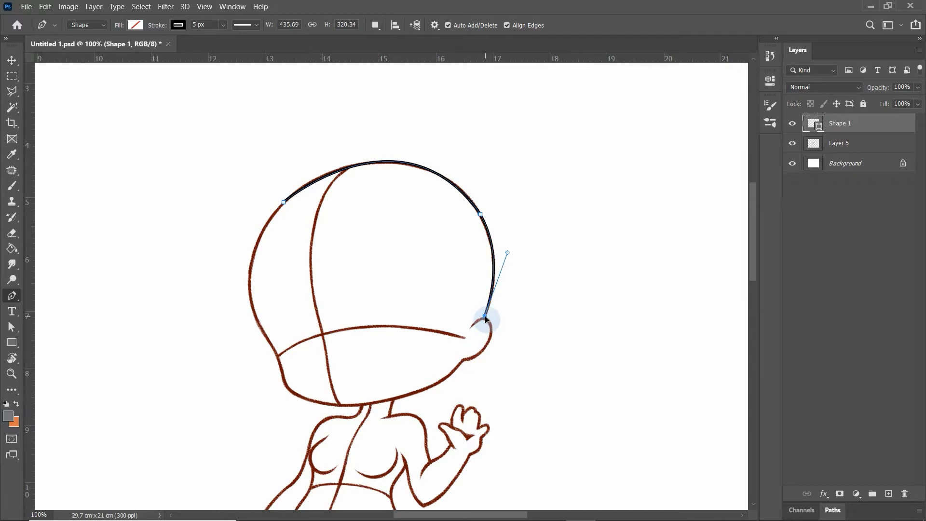
{"action": "left_click_drag", "start_coordinate": [402, 396], "coordinate": [343, 405]}
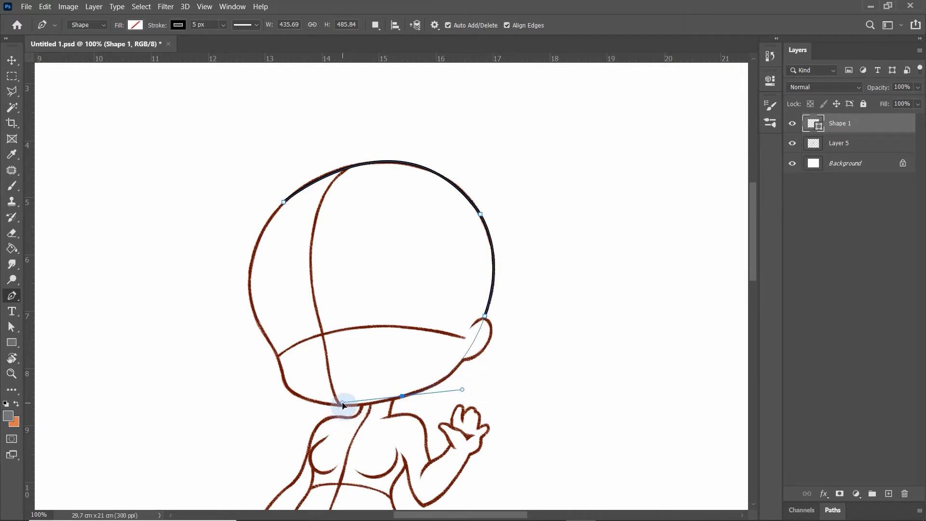
{"action": "mouse_move", "coordinate": [287, 387]}
{"action": "left_mouse_down"}
{"action": "mouse_move", "coordinate": [238, 353]}
{"action": "mouse_move", "coordinate": [235, 368]}
{"action": "mouse_move", "coordinate": [250, 352]}
{"action": "mouse_move", "coordinate": [288, 387]}
{"action": "left_mouse_up"}
{"action": "left_click_drag", "start_coordinate": [262, 328], "coordinate": [244, 311]}
{"action": "left_click_drag", "start_coordinate": [275, 212], "coordinate": [327, 146]}
{"action": "left_click", "coordinate": [275, 212], "text": "alt"}
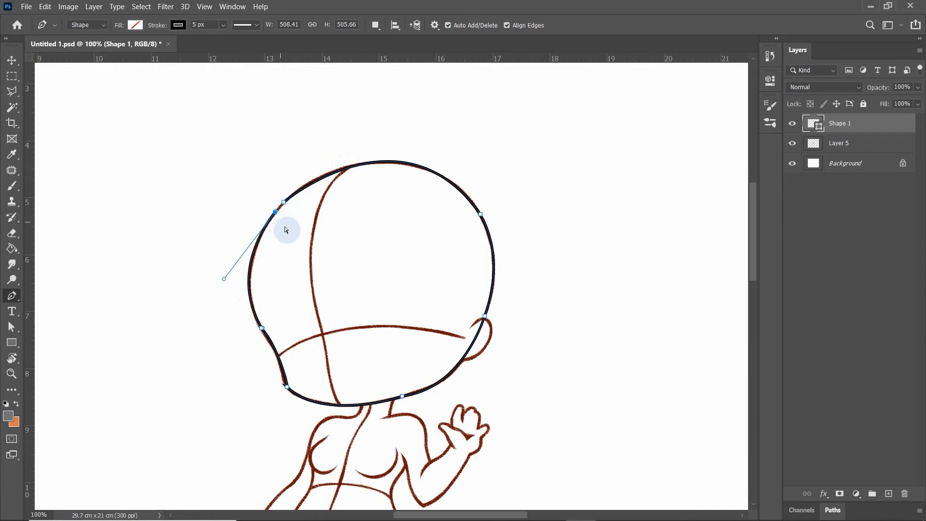
Close the head outline by joining its end to the starting anchor at the upper left of the head
{"action": "key", "text": "ctrl+plus"}
{"action": "key", "text": "ctrl+plus"}
{"action": "left_click_drag", "start_coordinate": [229, 187], "coordinate": [418, 342]}
{"action": "left_click", "coordinate": [263, 200]}
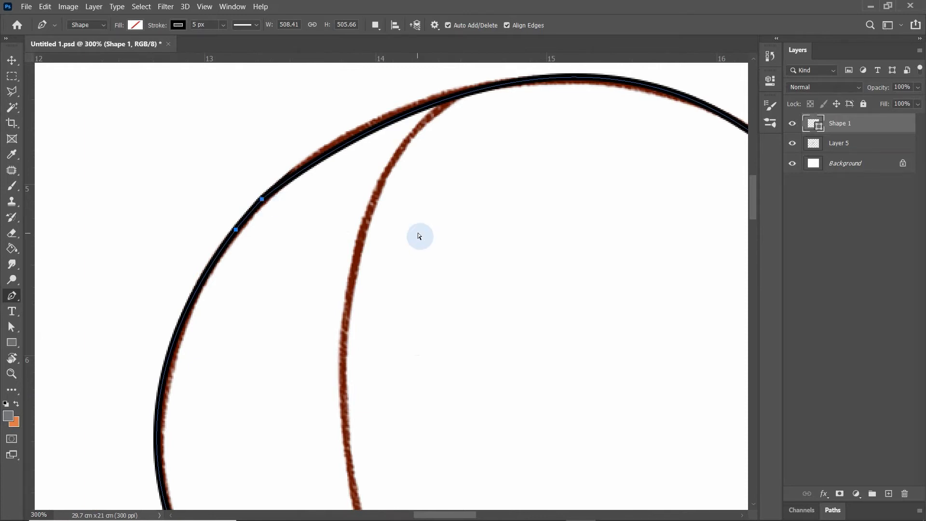
Trace the right side of the neck, the shoulder and the upper arm down to the elbow crease as a separate open path
{"action": "key", "text": "ctrl+minus"}
{"action": "key", "text": "ctrl+minus"}
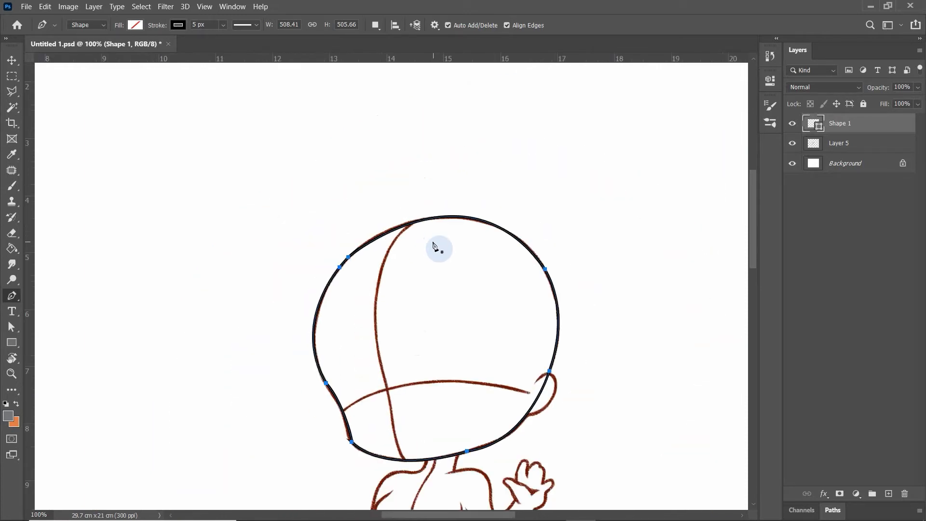
{"action": "key", "text": "ctrl+minus"}
{"action": "left_click_drag", "start_coordinate": [513, 254], "coordinate": [492, 92]}
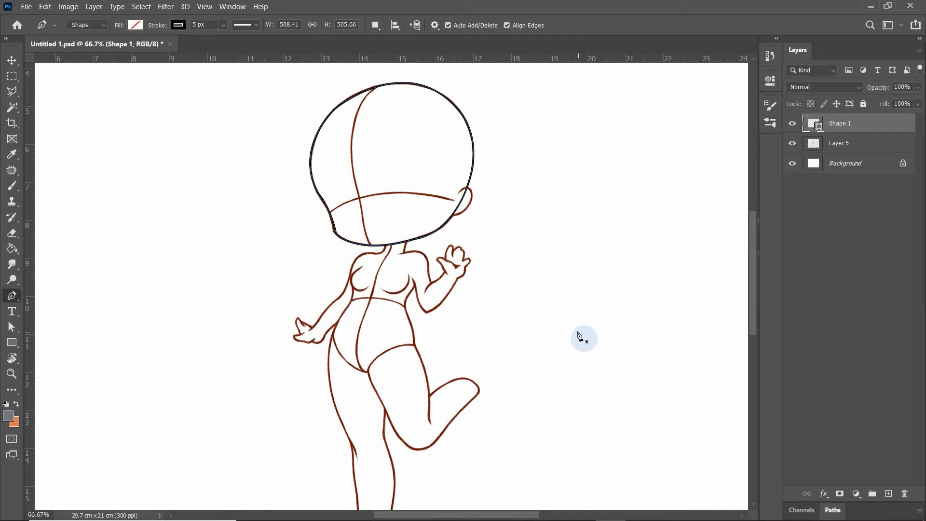
{"action": "key", "text": "ctrl+plus"}
{"action": "key", "text": "ctrl+plus"}
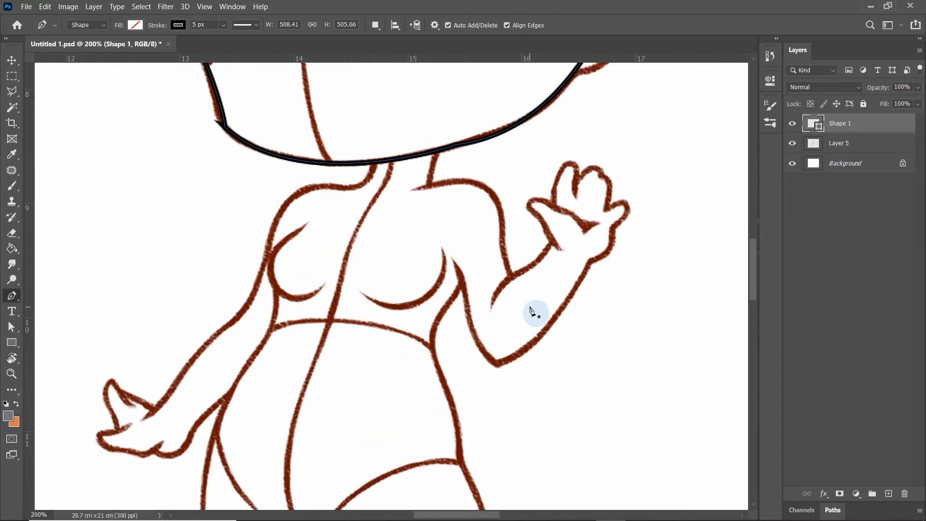
{"action": "left_click_drag", "start_coordinate": [513, 250], "coordinate": [488, 310]}
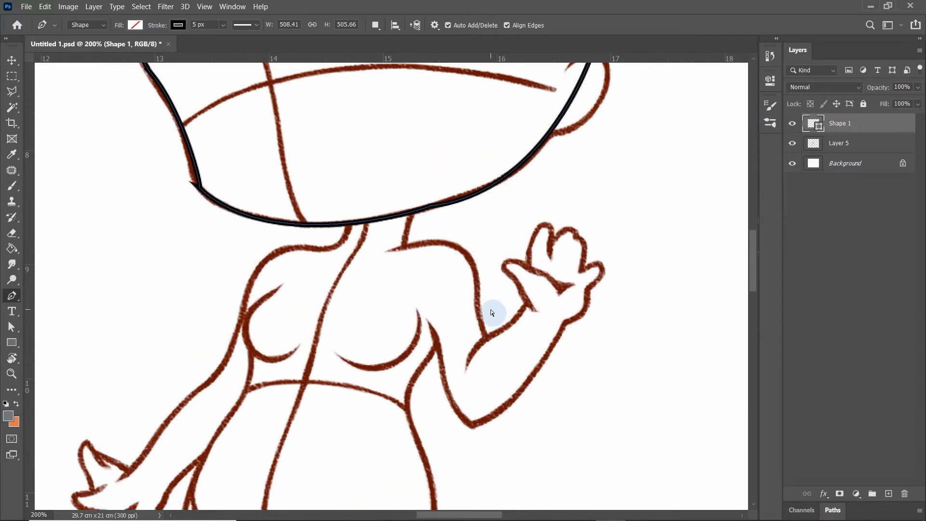
{"action": "key", "text": "ctrl+plus"}
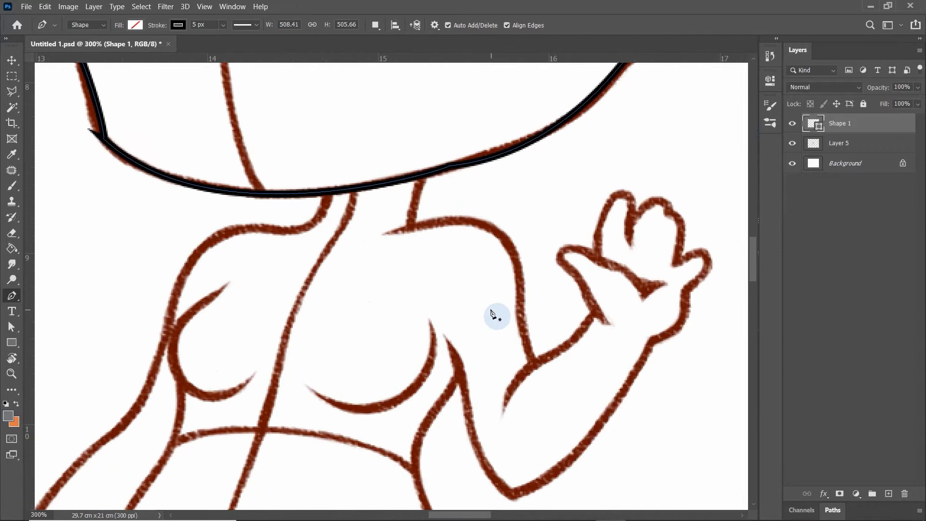
{"action": "left_click", "coordinate": [420, 181]}
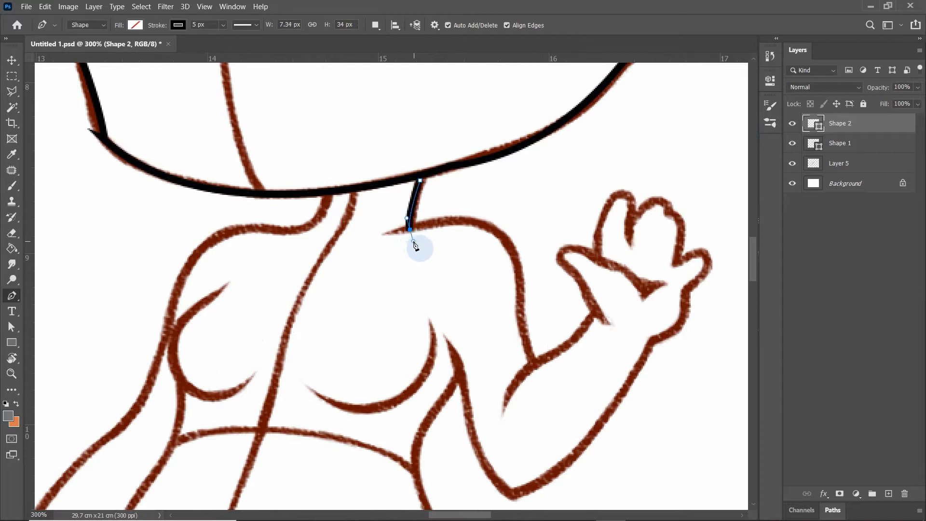
{"action": "left_click_drag", "start_coordinate": [415, 246], "coordinate": [413, 236]}
{"action": "mouse_move", "coordinate": [519, 269]}
{"action": "left_mouse_down"}
{"action": "mouse_move", "coordinate": [534, 351]}
{"action": "mouse_move", "coordinate": [522, 270]}
{"action": "left_mouse_up"}
{"action": "mouse_move", "coordinate": [534, 361]}
{"action": "left_mouse_down"}
{"action": "mouse_move", "coordinate": [547, 391]}
{"action": "mouse_move", "coordinate": [534, 362]}
{"action": "mouse_move", "coordinate": [594, 342]}
{"action": "mouse_move", "coordinate": [553, 355]}
{"action": "left_mouse_up"}
{"action": "key", "text": "Escape"}
Begin a new path along the raised arm's inner forearm, around the thumb and over the fingers as one rounded hand shape
{"action": "left_click", "coordinate": [506, 403]}
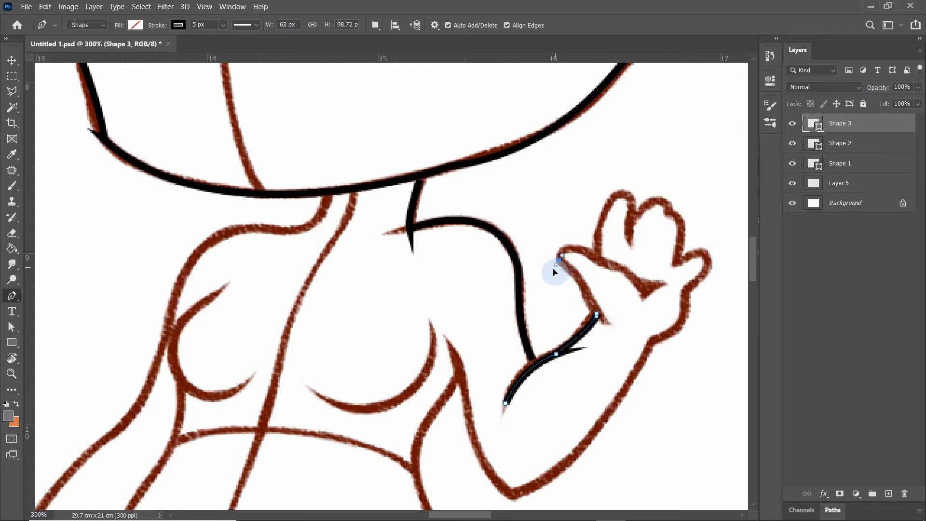
{"action": "left_click_drag", "start_coordinate": [603, 257], "coordinate": [651, 282]}
{"action": "left_click_drag", "start_coordinate": [657, 166], "coordinate": [708, 165]}
{"action": "left_click_drag", "start_coordinate": [685, 315], "coordinate": [656, 461]}
Continue the raised arm's path around the wrist, down the outer forearm to the elbow and up to the armpit
{"action": "scroll", "coordinate": [672, 331], "scroll_direction": "down", "scroll_amount": 1}
{"action": "left_click_drag", "start_coordinate": [652, 340], "coordinate": [638, 344]}
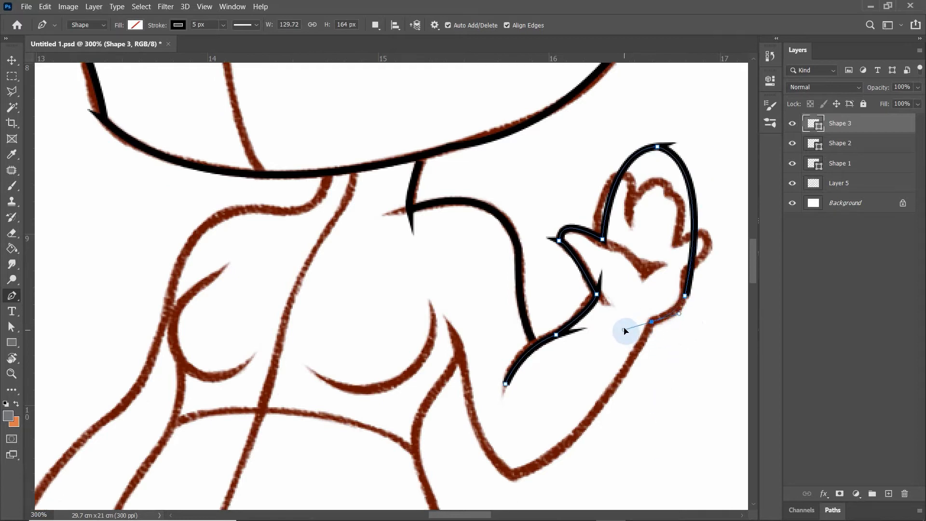
{"action": "left_click_drag", "start_coordinate": [513, 477], "coordinate": [464, 477]}
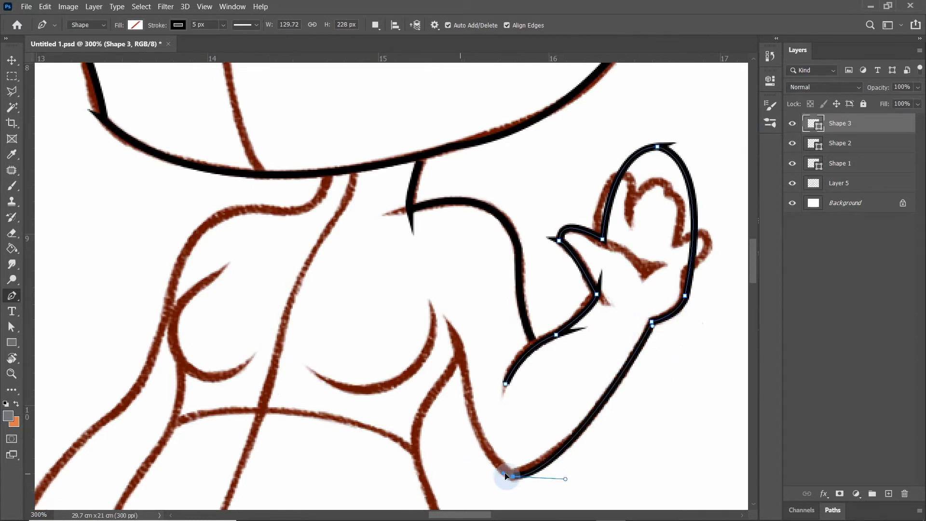
{"action": "left_click_drag", "start_coordinate": [463, 365], "coordinate": [464, 284]}
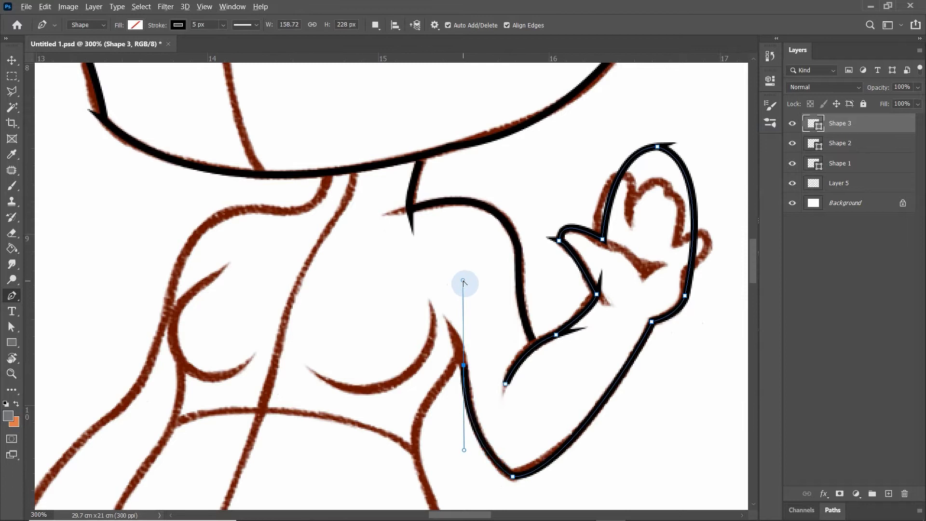
Finish the raised arm's path with a short curve at the armpit and leave it as an open path
{"action": "left_click_drag", "start_coordinate": [446, 318], "coordinate": [428, 302]}
{"action": "scroll", "coordinate": [462, 397], "scroll_direction": "down", "scroll_amount": 4}
{"action": "left_click", "coordinate": [457, 246]}
{"action": "key", "text": "ctrl+z"}
{"action": "key", "text": "Escape"}
Begin a new path at the armpit and trace the right side of the torso through the waist to the hip
{"action": "left_click", "coordinate": [458, 242]}
{"action": "scroll", "coordinate": [427, 343], "scroll_direction": "down", "scroll_amount": 1}
{"action": "left_click_drag", "start_coordinate": [426, 339], "coordinate": [453, 468]}
{"action": "scroll", "coordinate": [436, 352], "scroll_direction": "down", "scroll_amount": 2}
{"action": "left_click", "coordinate": [457, 388], "text": "alt"}
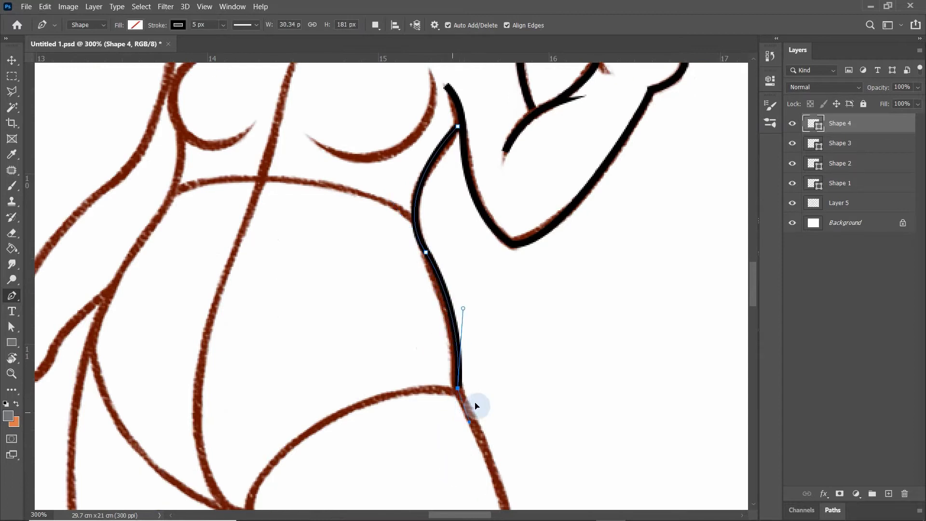
Continue the torso path from the hip down the back of the raised thigh to the knee crease
{"action": "scroll", "coordinate": [486, 376], "scroll_direction": "down", "scroll_amount": 5}
{"action": "key", "text": "ctrl+minus"}
{"action": "left_click_drag", "start_coordinate": [484, 439], "coordinate": [472, 502]}
{"action": "scroll", "coordinate": [531, 445], "scroll_direction": "down", "scroll_amount": 2}
{"action": "left_click", "coordinate": [482, 334], "text": "alt"}
Start a new path behind the raised knee and trace over the calf, around the foot and along the shin around the knee
{"action": "left_click", "coordinate": [484, 255]}
{"action": "left_click_drag", "start_coordinate": [626, 233], "coordinate": [662, 310]}
{"action": "left_click", "coordinate": [627, 233], "text": "alt"}
{"action": "left_click_drag", "start_coordinate": [578, 299], "coordinate": [515, 355]}
{"action": "left_click_drag", "start_coordinate": [463, 420], "coordinate": [438, 432]}
{"action": "key", "text": "ctrl+z"}
{"action": "left_click", "coordinate": [578, 299], "text": "alt"}
{"action": "left_click_drag", "start_coordinate": [513, 375], "coordinate": [509, 392]}
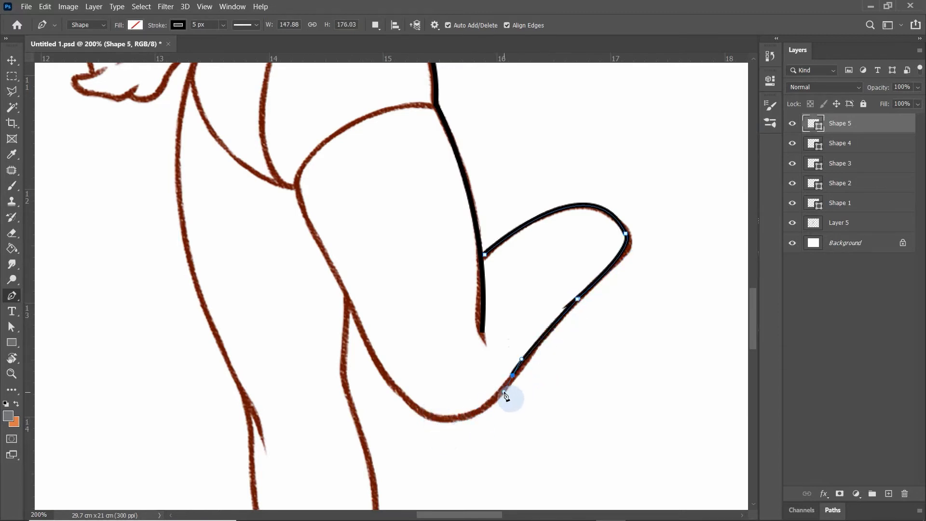
{"action": "left_click_drag", "start_coordinate": [420, 413], "coordinate": [374, 383]}
{"action": "left_click", "coordinate": [420, 413], "text": "alt"}
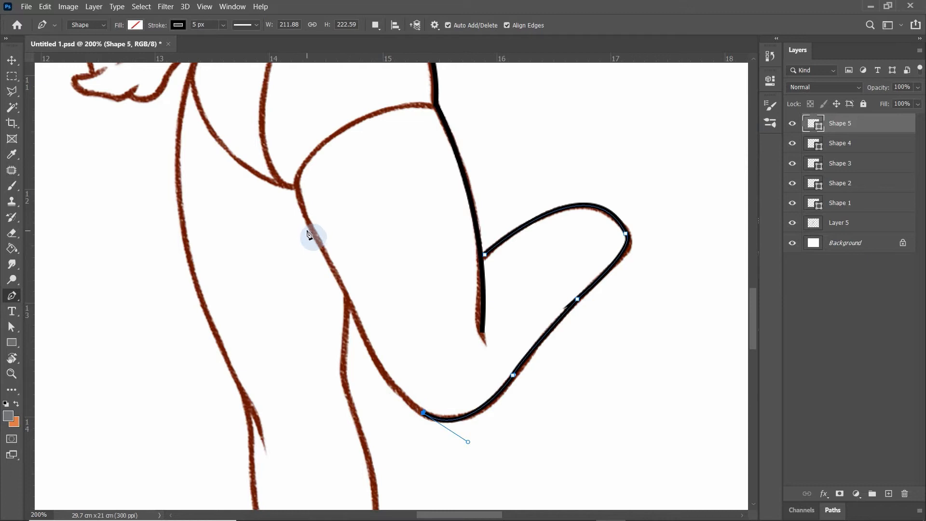
Continue the raised leg's path from the knee up the front of the thigh to the crotch and end it
{"action": "key", "text": "ctrl+minus"}
{"action": "left_click_drag", "start_coordinate": [344, 238], "coordinate": [327, 168]}
{"action": "left_click", "coordinate": [344, 238], "text": "alt"}
{"action": "key", "text": "ctrl+plus"}
{"action": "left_click", "coordinate": [348, 326]}
{"action": "key", "text": "ctrl+z"}
{"action": "left_click", "coordinate": [296, 189]}
{"action": "key", "text": "Return"}
Trace the standing leg's inner side as a new path from the raised thigh down the calf and around the foot tip
{"action": "left_click", "coordinate": [347, 324]}
{"action": "scroll", "coordinate": [356, 384], "scroll_direction": "down", "scroll_amount": 2}
{"action": "left_click_drag", "start_coordinate": [360, 352], "coordinate": [332, 471]}
{"action": "key", "text": "ctrl+minus"}
{"action": "left_click", "coordinate": [329, 386]}
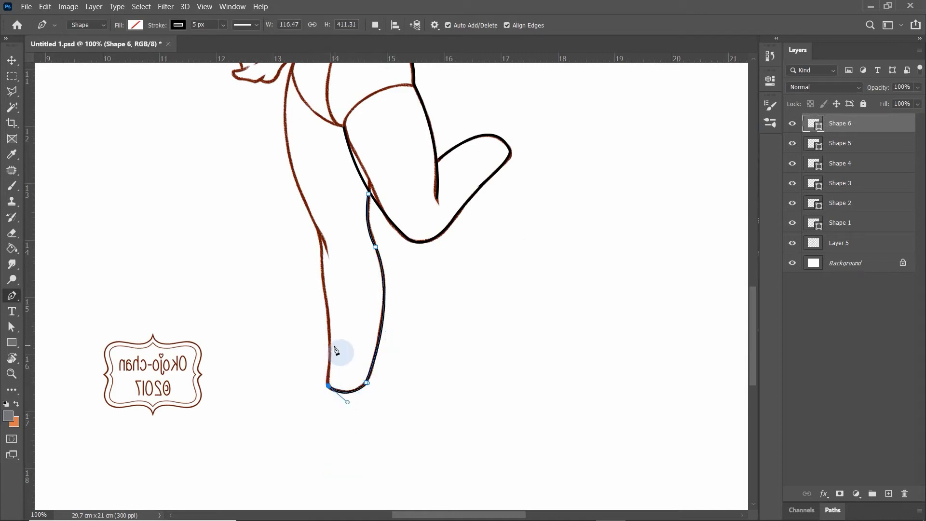
{"action": "key", "text": "ctrl+plus"}
{"action": "scroll", "coordinate": [306, 366], "scroll_direction": "down", "scroll_amount": 3}
{"action": "left_click_drag", "start_coordinate": [258, 243], "coordinate": [246, 224]}
{"action": "left_click", "coordinate": [247, 224]}
{"action": "key", "text": "ctrl+z"}
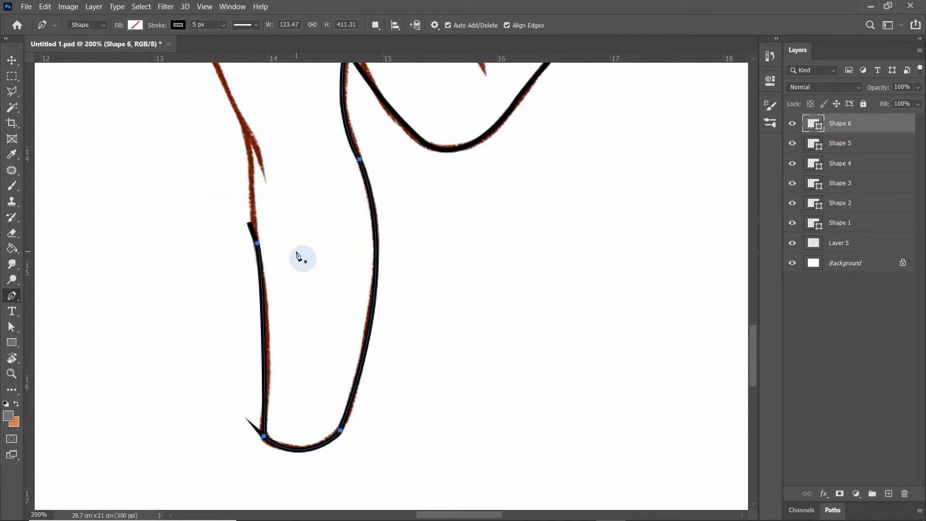
{"action": "scroll", "coordinate": [281, 264], "scroll_direction": "up", "scroll_amount": 2}
{"action": "key", "text": "Delete"}
{"action": "key", "text": "ctrl+z"}
{"action": "key", "text": "ctrl+z"}
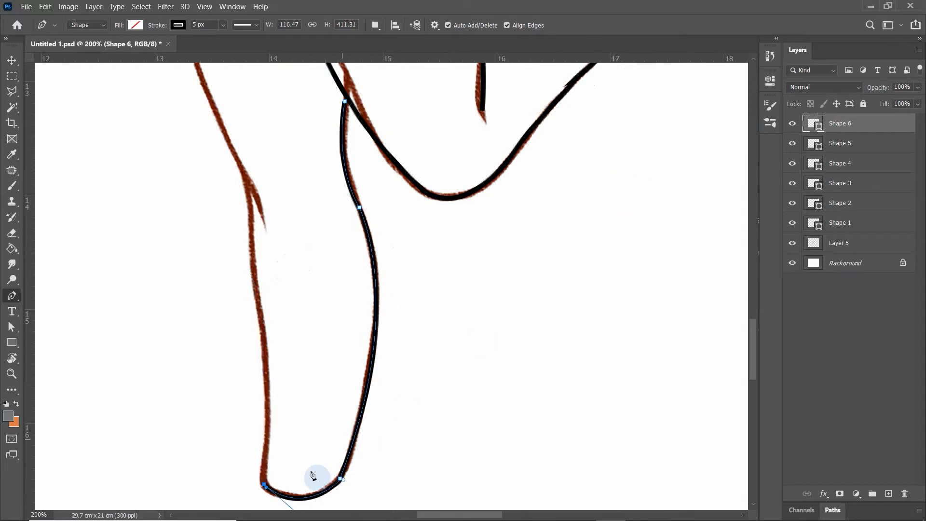
Continue the standing leg's path from the foot up the outer shin to the knee and end it
{"action": "key", "text": "ctrl+minus"}
{"action": "mouse_move", "coordinate": [321, 239]}
{"action": "left_mouse_down"}
{"action": "mouse_move", "coordinate": [312, 210]}
{"action": "mouse_move", "coordinate": [333, 260]}
{"action": "left_mouse_up"}
{"action": "scroll", "coordinate": [334, 260], "scroll_direction": "up", "scroll_amount": 3}
{"action": "key", "text": "ctrl+plus"}
{"action": "scroll", "coordinate": [339, 270], "scroll_direction": "down", "scroll_amount": 1}
{"action": "key", "text": "Escape"}
Trace the left side of the body as a new open path from the standing knee up the thigh, hip and waist to the chest
{"action": "left_click", "coordinate": [262, 369]}
{"action": "key", "text": "ctrl+minus"}
{"action": "scroll", "coordinate": [296, 207], "scroll_direction": "up", "scroll_amount": 2}
{"action": "left_click_drag", "start_coordinate": [303, 167], "coordinate": [356, 76]}
{"action": "scroll", "coordinate": [363, 206], "scroll_direction": "up", "scroll_amount": 2}
{"action": "left_click_drag", "start_coordinate": [356, 172], "coordinate": [411, 389]}
{"action": "key", "text": "ctrl+plus"}
{"action": "left_click_drag", "start_coordinate": [364, 282], "coordinate": [447, 289]}
{"action": "scroll", "coordinate": [366, 284], "scroll_direction": "up", "scroll_amount": 1}
{"action": "key", "text": "Escape"}
Trace the left and right breast curves as two separate open paths
{"action": "left_click", "coordinate": [390, 257]}
{"action": "left_click_drag", "start_coordinate": [446, 289], "coordinate": [409, 318]}
{"action": "key", "text": "Escape"}
{"action": "left_click", "coordinate": [457, 327]}
{"action": "left_click_drag", "start_coordinate": [533, 304], "coordinate": [527, 261]}
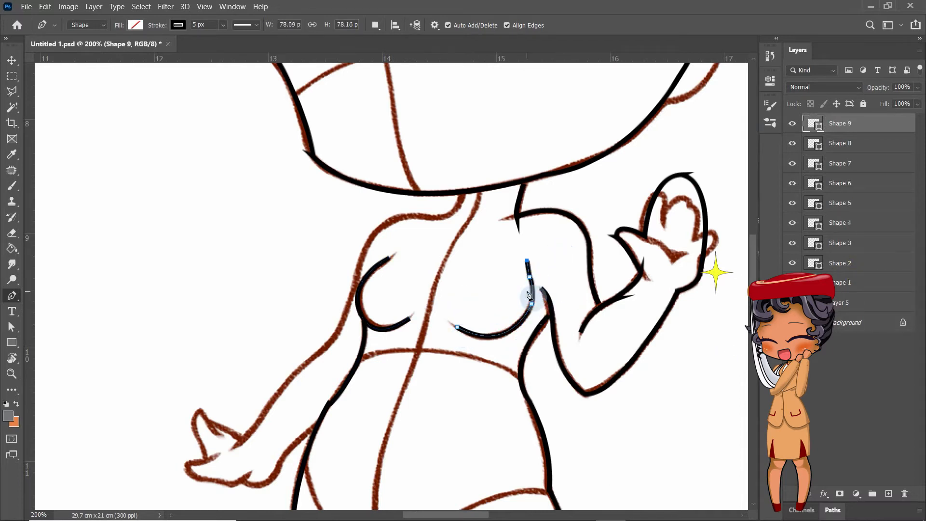
{"action": "key", "text": "Escape"}
Start a new path at the left side of the neck and trace the shoulder and outer upper arm toward the elbow
{"action": "scroll", "coordinate": [434, 221], "scroll_direction": "up", "scroll_amount": 1}
{"action": "left_click", "coordinate": [462, 214]}
{"action": "mouse_move", "coordinate": [432, 238]}
{"action": "left_mouse_down"}
{"action": "mouse_move", "coordinate": [403, 234]}
{"action": "mouse_move", "coordinate": [434, 238]}
{"action": "left_mouse_up"}
{"action": "left_click_drag", "start_coordinate": [361, 275], "coordinate": [277, 355]}
{"action": "scroll", "coordinate": [319, 337], "scroll_direction": "down", "scroll_amount": 2}
Continue the lowered arm's path along the forearm, around the thumb and simplified hand, and back up the inner forearm to the hip
{"action": "left_click_drag", "start_coordinate": [239, 421], "coordinate": [390, 418]}
{"action": "left_click", "coordinate": [190, 494]}
{"action": "key", "text": "ctrl+z"}
{"action": "left_click", "coordinate": [240, 421]}
{"action": "left_click", "coordinate": [197, 389]}
{"action": "left_click", "coordinate": [187, 443]}
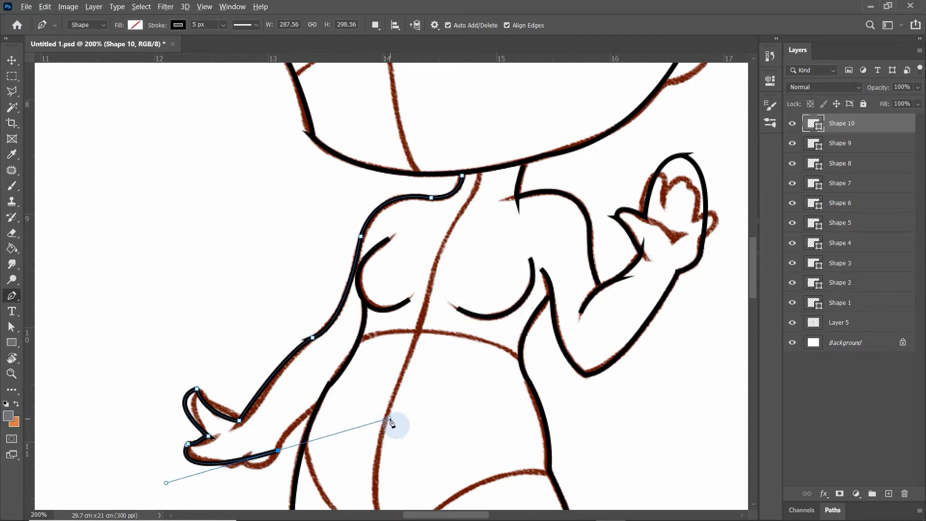
{"action": "left_click_drag", "start_coordinate": [336, 392], "coordinate": [312, 410]}
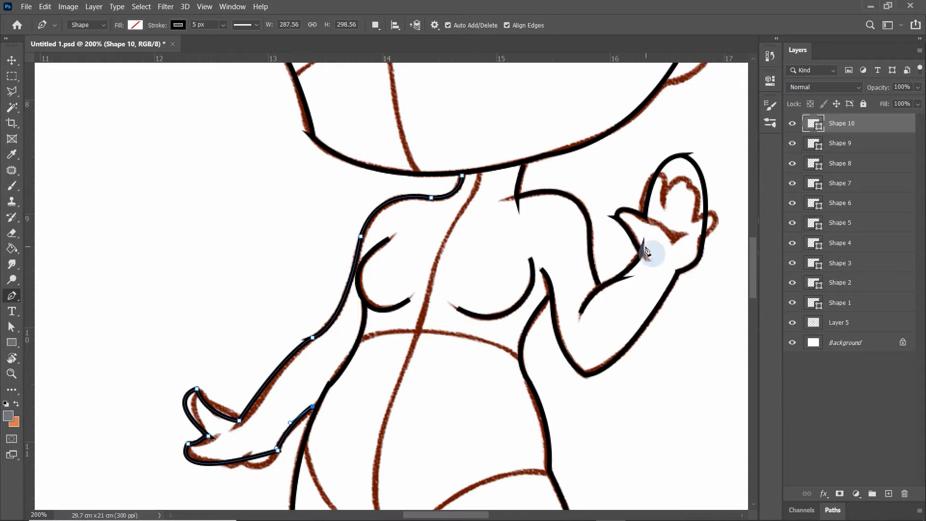
Switch to the Move tool with the whole figure in view and deselect the lowered arm's shape
{"action": "key", "text": "ctrl+minus"}
{"action": "key", "text": "ctrl+minus"}
{"action": "key", "text": "ctrl+minus"}
{"action": "key", "text": "ctrl+minus"}
{"action": "key", "text": "ctrl+minus"}
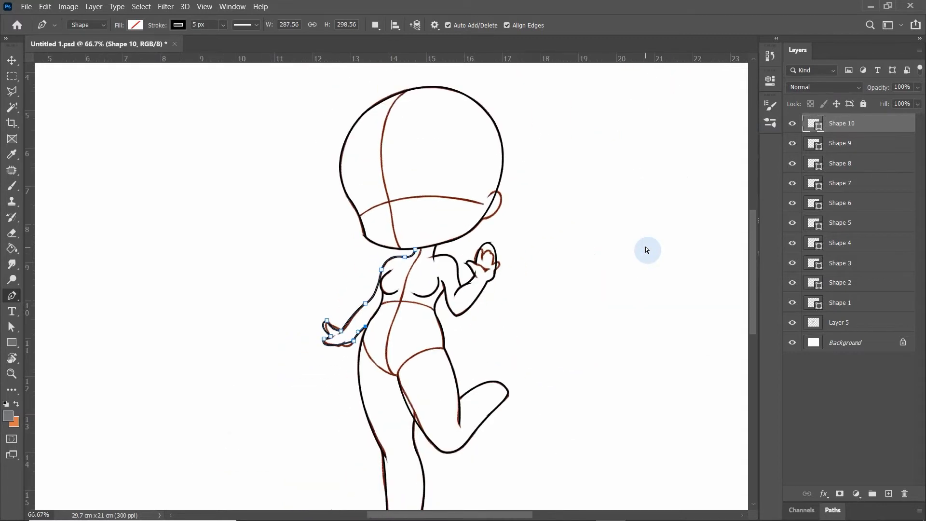
{"action": "key", "text": "ctrl+plus"}
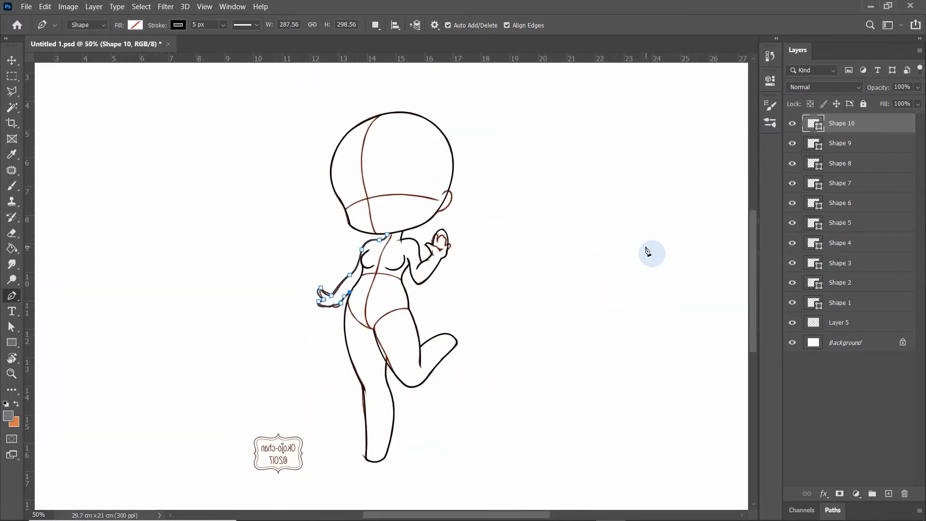
{"action": "left_click", "coordinate": [12, 60]}
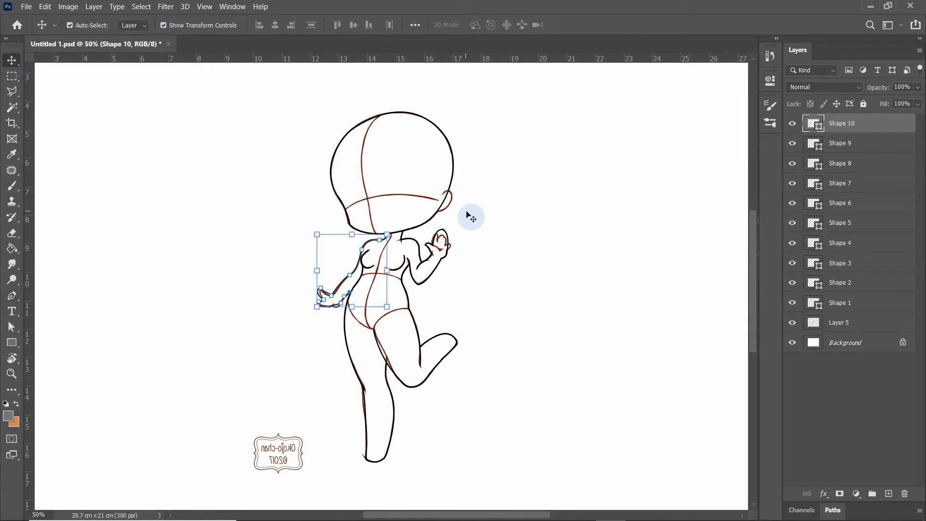
{"action": "left_click", "coordinate": [471, 213]}
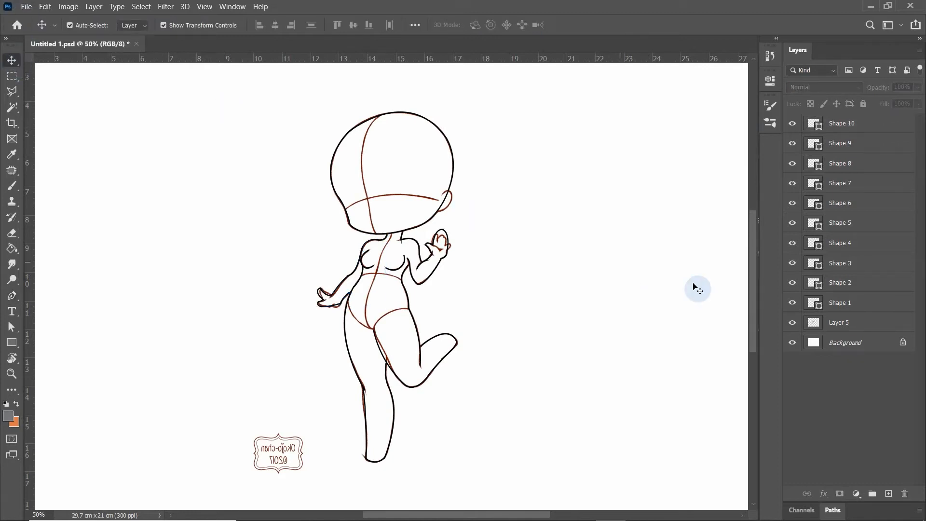
Toggle the visibility of the sketch on Layer 5 to compare it with the traced line art
{"action": "left_click", "coordinate": [795, 326]}
{"action": "left_click", "coordinate": [795, 326]}
{"action": "left_click", "coordinate": [795, 326]}
{"action": "left_click", "coordinate": [795, 326]}
{"action": "left_click", "coordinate": [795, 327]}
{"action": "left_click", "coordinate": [796, 326]}
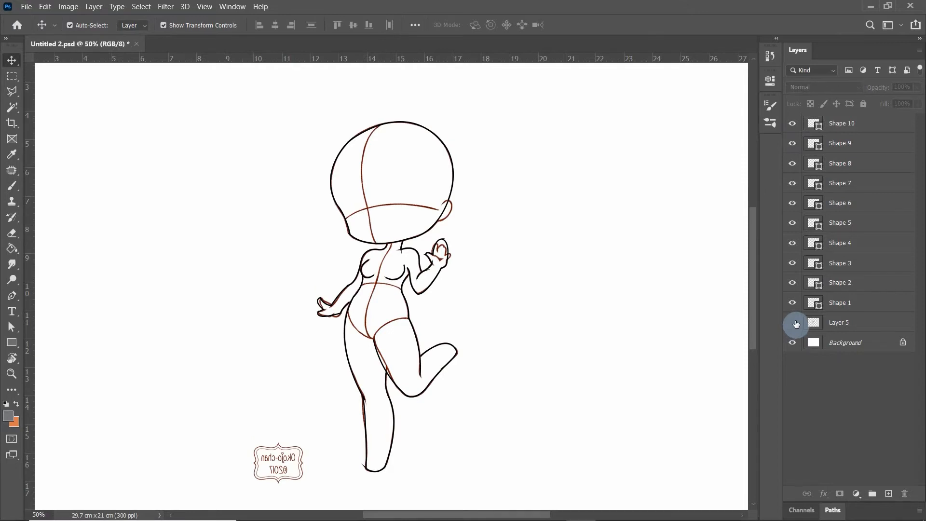
{"action": "left_click", "coordinate": [796, 324]}
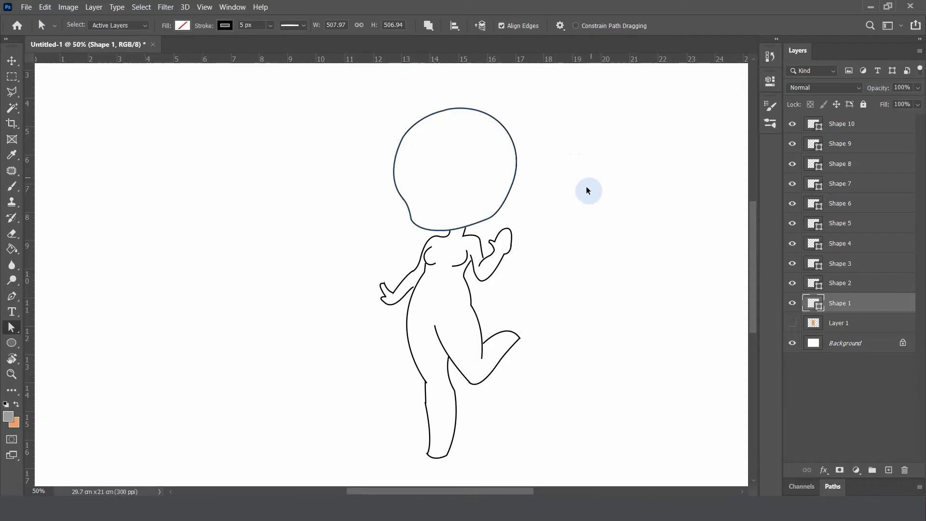
Smooth the hip corner of Shape 4 by moving its anchor outward and adjusting the curve handles above and below it
{"action": "scroll", "coordinate": [587, 188], "scroll_direction": "up", "scroll_amount": 3}
{"action": "scroll", "coordinate": [620, 244], "scroll_direction": "down", "scroll_amount": 5}
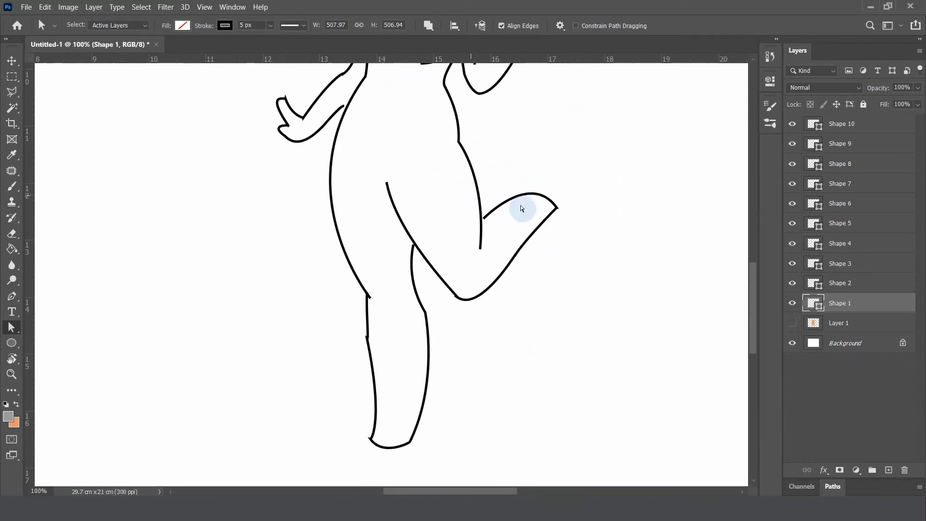
{"action": "scroll", "coordinate": [583, 261], "scroll_direction": "up", "scroll_amount": 2}
{"action": "left_click", "coordinate": [13, 61]}
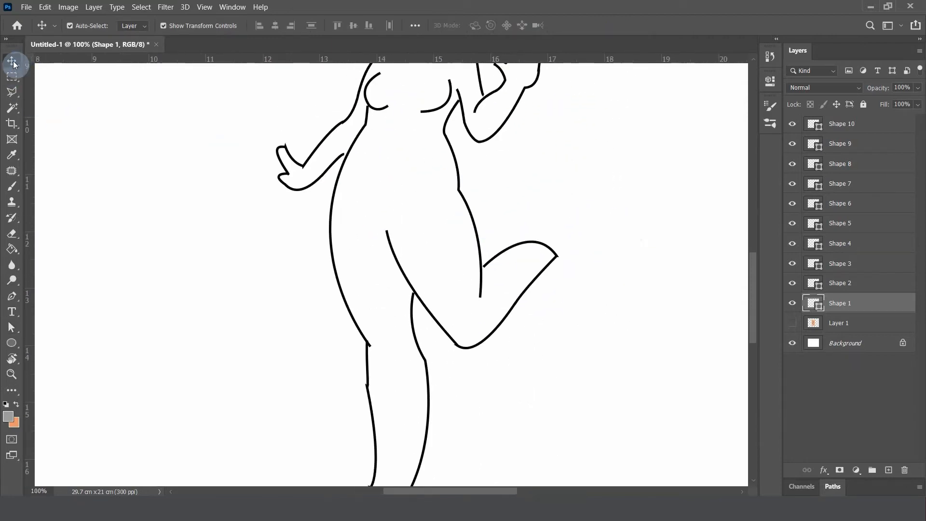
{"action": "left_click", "coordinate": [460, 194]}
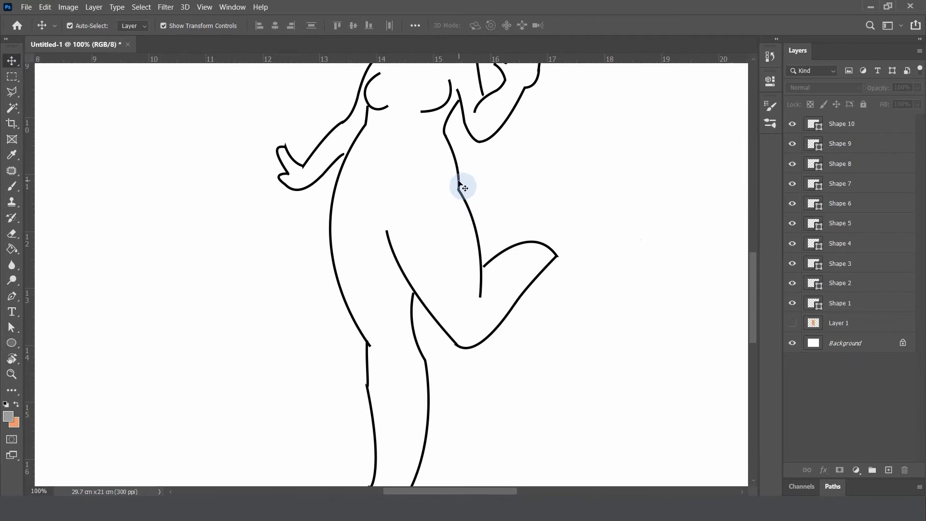
{"action": "left_click", "coordinate": [462, 187]}
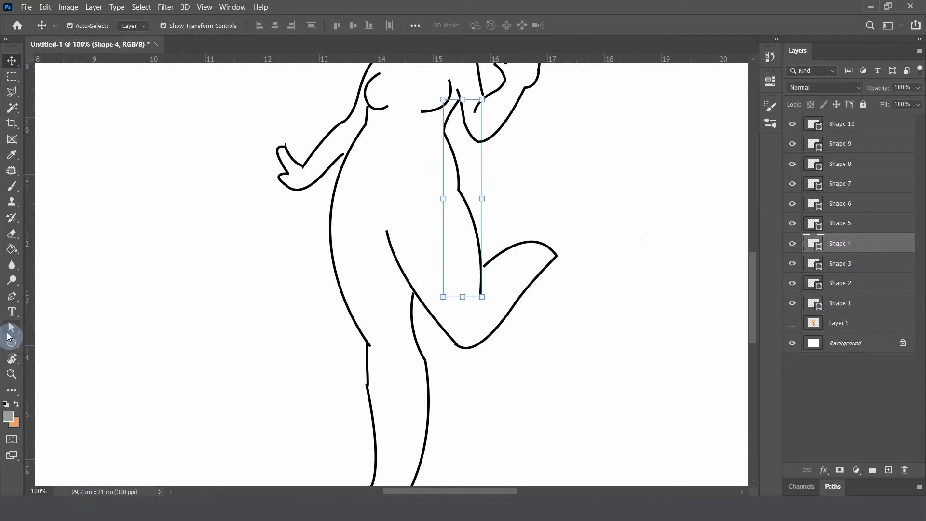
{"action": "left_click", "coordinate": [11, 329]}
{"action": "left_click", "coordinate": [459, 192]}
{"action": "left_click_drag", "start_coordinate": [464, 193], "coordinate": [472, 177]}
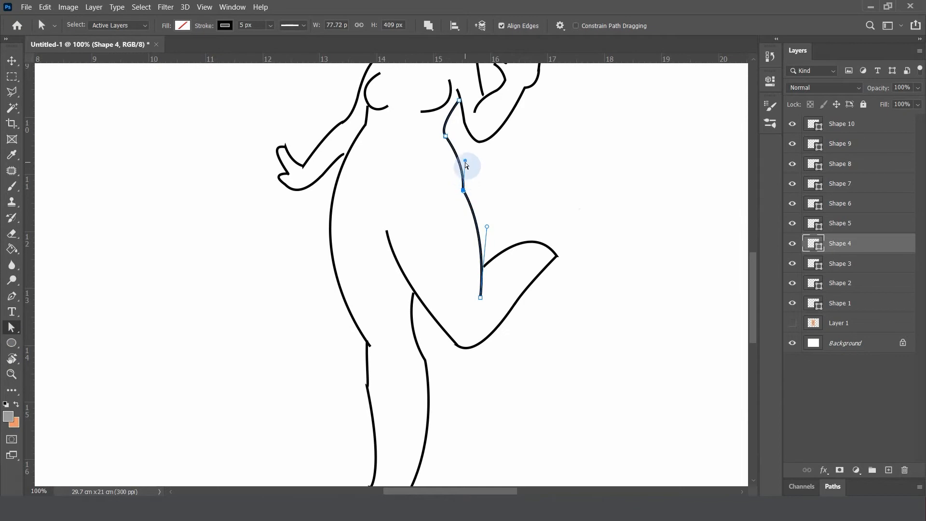
{"action": "mouse_move", "coordinate": [487, 226]}
{"action": "left_mouse_down"}
{"action": "mouse_move", "coordinate": [475, 241]}
{"action": "mouse_move", "coordinate": [482, 240]}
{"action": "left_mouse_up"}
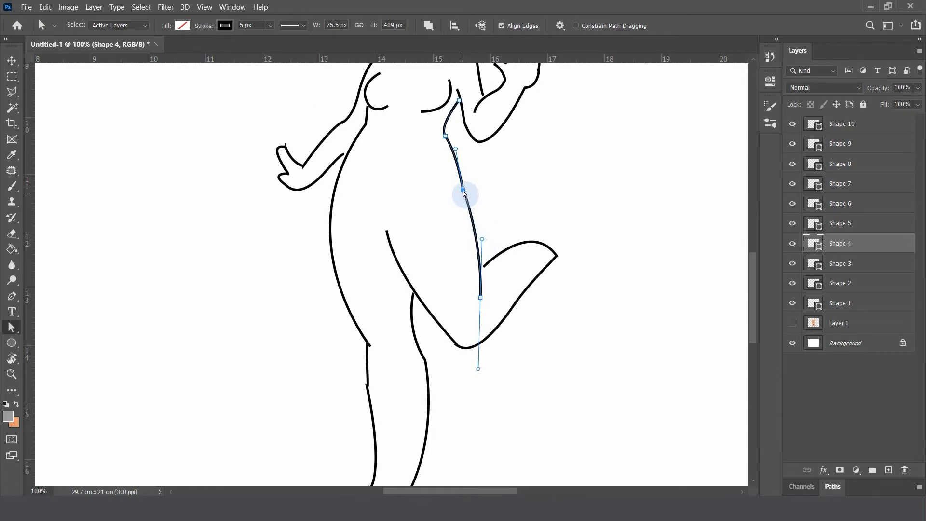
{"action": "left_click_drag", "start_coordinate": [468, 193], "coordinate": [476, 168]}
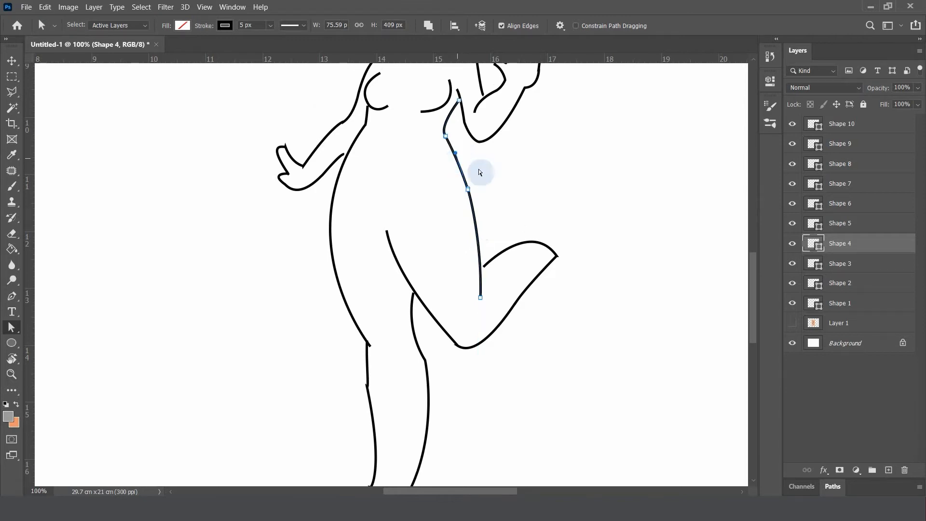
On the raised leg's Shape 5, move the end anchor behind the knee onto the thigh line and shorten the foot tip's handle
{"action": "scroll", "coordinate": [496, 232], "scroll_direction": "down", "scroll_amount": 2}
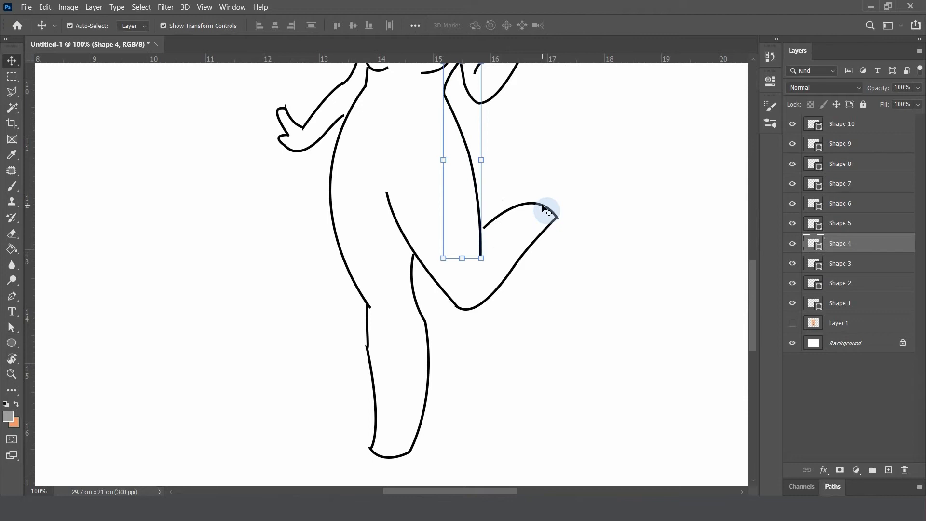
{"action": "key", "text": "v"}
{"action": "left_click", "coordinate": [548, 207]}
{"action": "left_click", "coordinate": [791, 225]}
{"action": "left_click", "coordinate": [792, 225]}
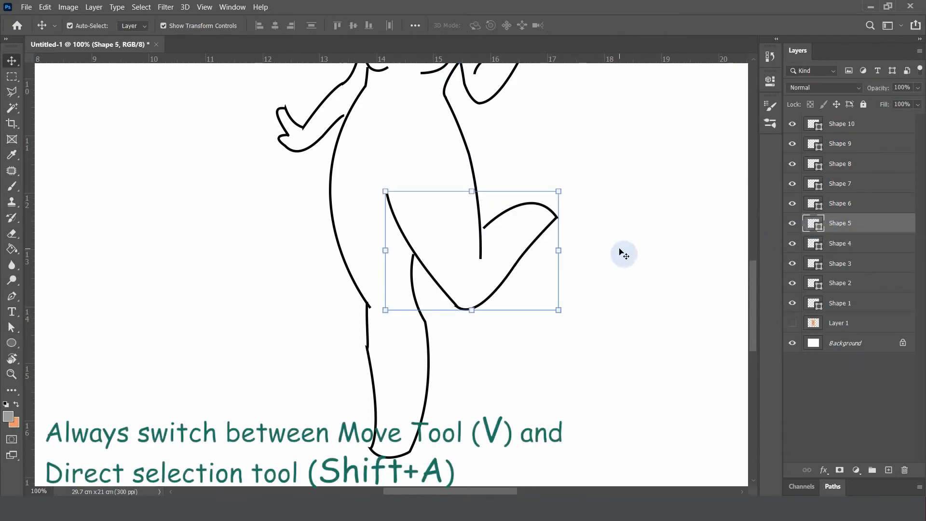
{"action": "key", "text": "shift+a"}
{"action": "left_click", "coordinate": [549, 209]}
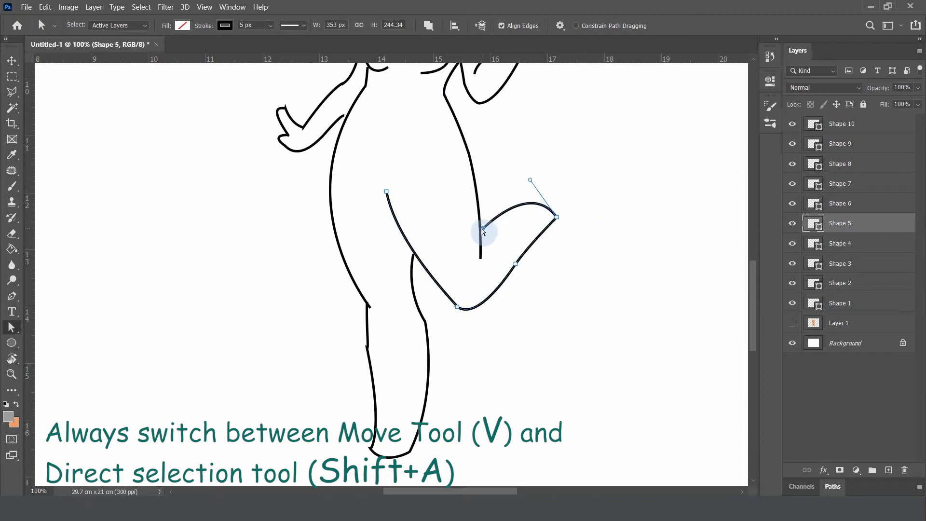
{"action": "left_click_drag", "start_coordinate": [530, 180], "coordinate": [542, 198]}
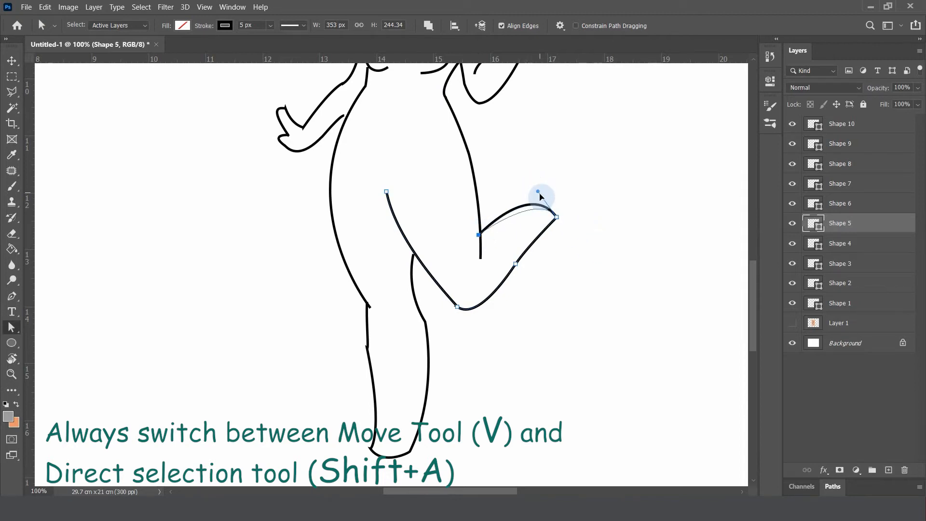
Slim the raised lower leg by moving its foot tip and shin anchors inward and reshaping the curves between them
{"action": "key", "text": "ctrl+plus"}
{"action": "left_click_drag", "start_coordinate": [468, 268], "coordinate": [266, 278]}
{"action": "left_click", "coordinate": [519, 171]}
{"action": "left_click_drag", "start_coordinate": [485, 263], "coordinate": [484, 263]}
{"action": "left_click", "coordinate": [519, 171]}
{"action": "left_click_drag", "start_coordinate": [544, 296], "coordinate": [434, 151]}
{"action": "left_click_drag", "start_coordinate": [438, 263], "coordinate": [412, 259]}
{"action": "left_click_drag", "start_coordinate": [367, 380], "coordinate": [367, 369]}
Shift the raised thigh line's upper end anchor slightly up and right, refine the leg's curves, and deselect the path
{"action": "key", "text": "ctrl+minus"}
{"action": "left_click_drag", "start_coordinate": [378, 241], "coordinate": [380, 253]}
{"action": "left_click_drag", "start_coordinate": [414, 195], "coordinate": [429, 183]}
{"action": "left_click_drag", "start_coordinate": [465, 291], "coordinate": [527, 307]}
{"action": "left_click_drag", "start_coordinate": [349, 214], "coordinate": [359, 206]}
{"action": "left_click", "coordinate": [589, 309]}
{"action": "scroll", "coordinate": [584, 301], "scroll_direction": "down", "scroll_amount": 1}
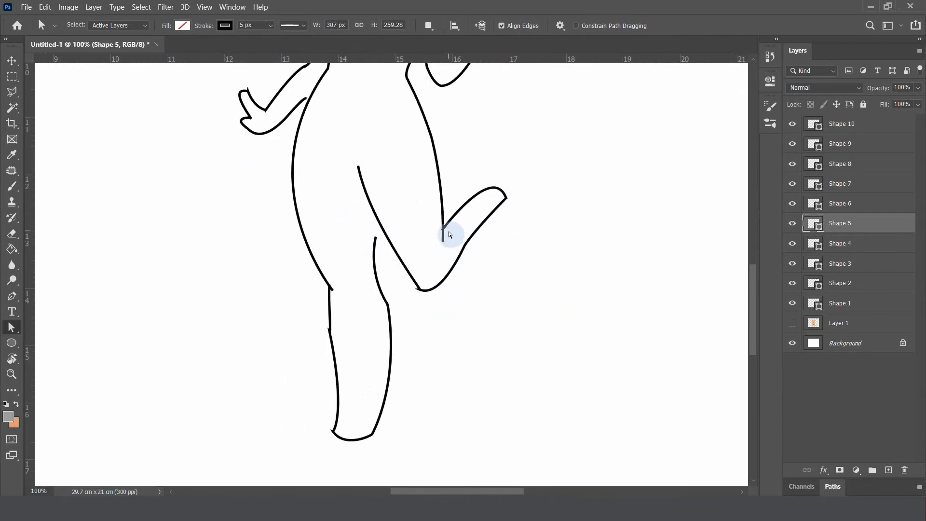
Remove the hip anchor from Shape 4, the right torso and thigh line, with the Delete Anchor Point tool
{"action": "key", "text": "v"}
{"action": "left_click", "coordinate": [433, 147]}
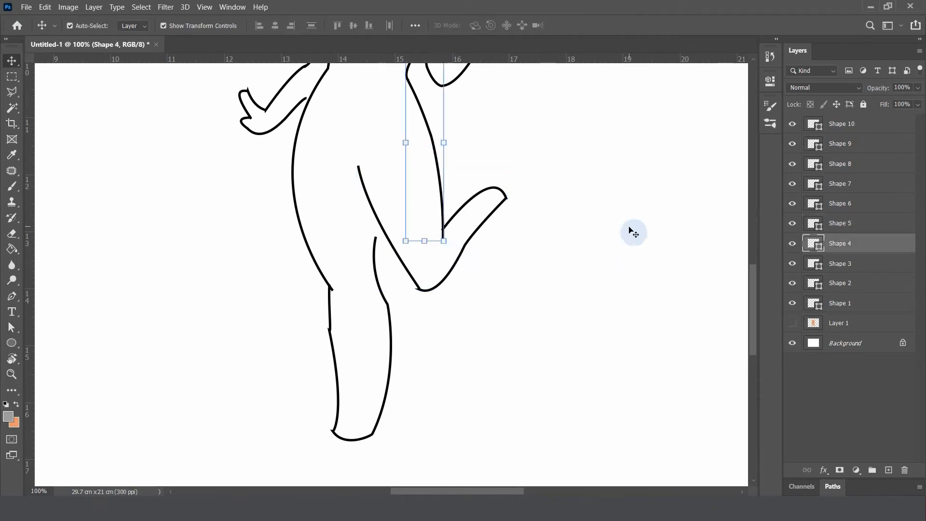
{"action": "scroll", "coordinate": [586, 261], "scroll_direction": "up", "scroll_amount": 2}
{"action": "key", "text": "a"}
{"action": "left_click", "coordinate": [439, 240]}
{"action": "left_click", "coordinate": [443, 256]}
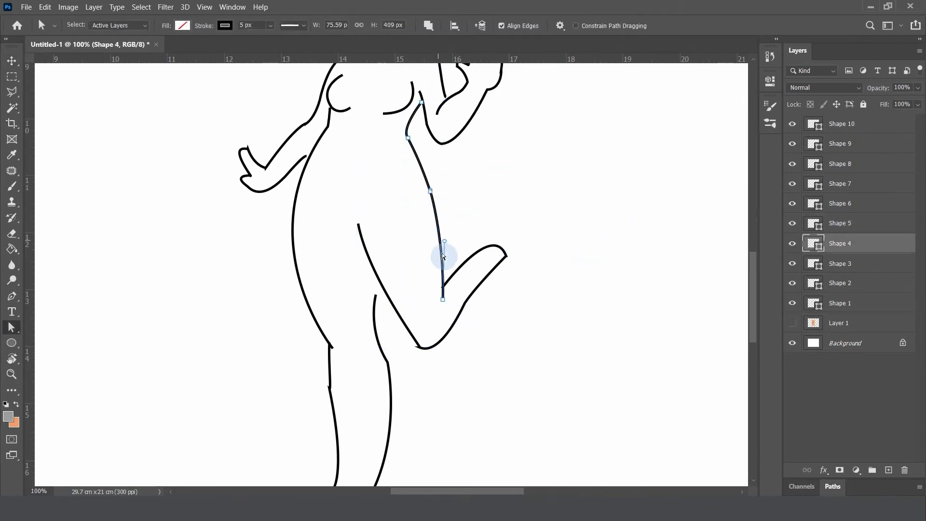
{"action": "left_click", "coordinate": [16, 333]}
{"action": "left_click", "coordinate": [12, 296]}
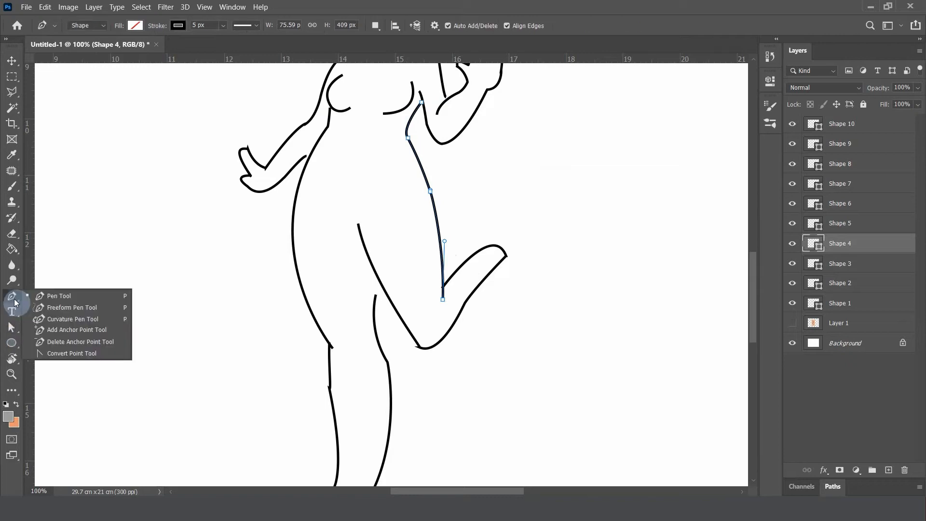
{"action": "left_click", "coordinate": [77, 342]}
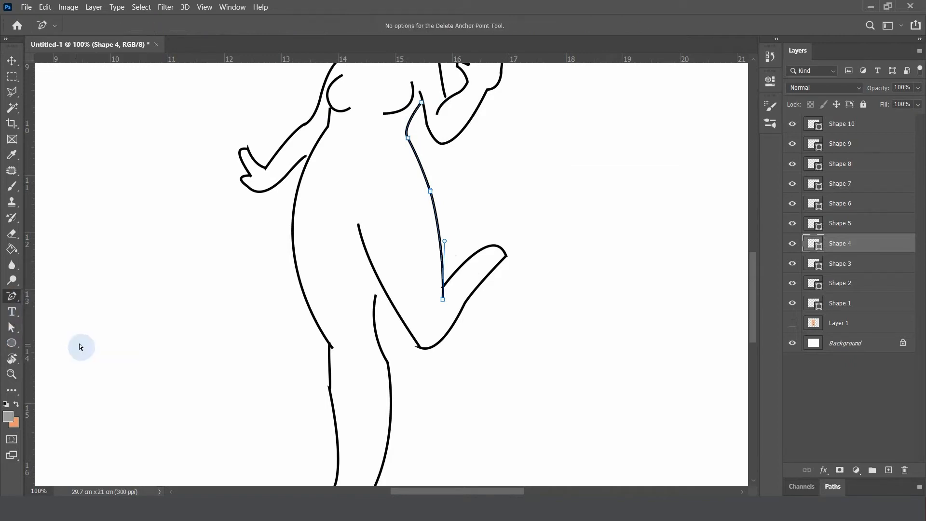
{"action": "left_click", "coordinate": [431, 192]}
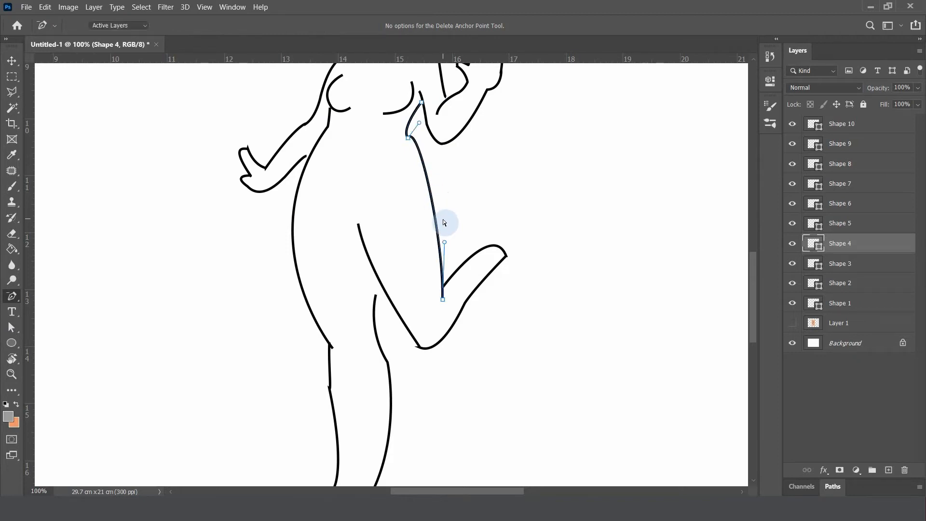
Reshape the curve from the waist to the back of the thigh using the handles at the waist and thigh end anchors
{"action": "key", "text": "a"}
{"action": "left_click_drag", "start_coordinate": [445, 245], "coordinate": [459, 270]}
{"action": "left_click_drag", "start_coordinate": [422, 127], "coordinate": [418, 160]}
{"action": "left_click_drag", "start_coordinate": [459, 269], "coordinate": [448, 255]}
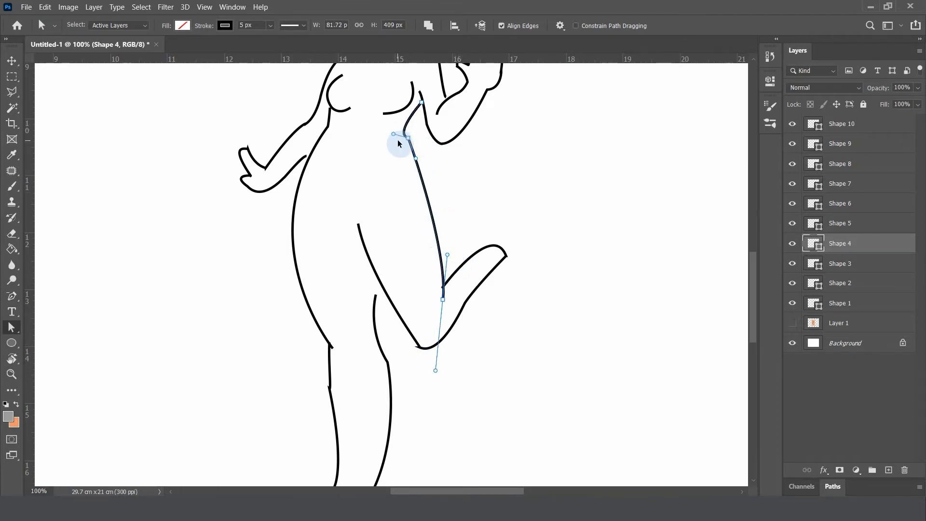
Refine the waist bend of Shape 4 and shift its lower thigh end slightly inward
{"action": "key", "text": "ctrl+plus"}
{"action": "scroll", "coordinate": [523, 219], "scroll_direction": "up", "scroll_amount": 2}
{"action": "left_click_drag", "start_coordinate": [440, 148], "coordinate": [499, 244]}
{"action": "scroll", "coordinate": [532, 247], "scroll_direction": "down", "scroll_amount": 1}
{"action": "key", "text": "ctrl+minus"}
{"action": "left_click_drag", "start_coordinate": [443, 338], "coordinate": [435, 325]}
Move the raised leg's end anchor on Shape 5 inward to meet the adjusted thigh line behind the knee
{"action": "key", "text": "v"}
{"action": "left_click", "coordinate": [464, 299]}
{"action": "left_click", "coordinate": [464, 299]}
{"action": "key", "text": "a"}
{"action": "left_click_drag", "start_coordinate": [547, 340], "coordinate": [645, 259]}
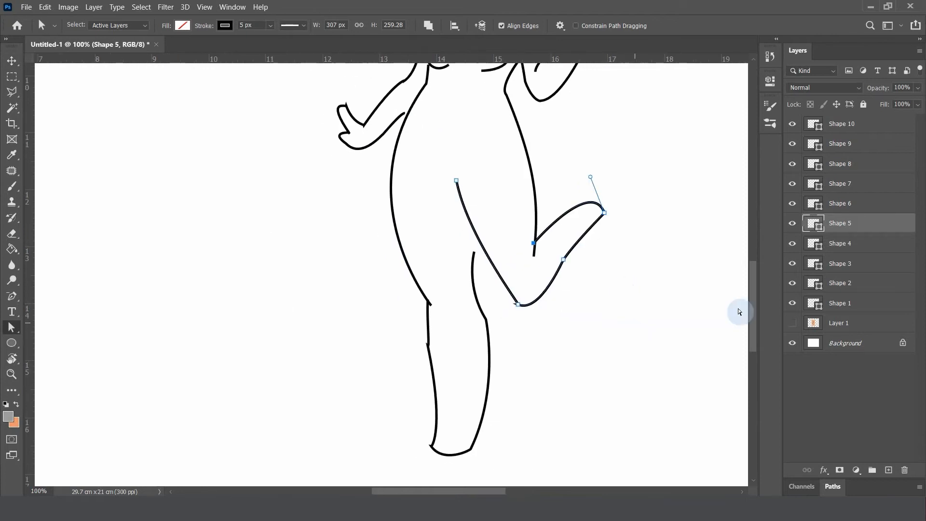
On Shape 6, the standing leg, raise the inner thigh's top anchor to the other thigh line and move the back knee anchor inward
{"action": "key", "text": "v"}
{"action": "left_click", "coordinate": [496, 356]}
{"action": "left_click", "coordinate": [489, 349]}
{"action": "key", "text": "a"}
{"action": "left_click_drag", "start_coordinate": [473, 252], "coordinate": [475, 227]}
{"action": "scroll", "coordinate": [497, 377], "scroll_direction": "down", "scroll_amount": 2}
{"action": "mouse_move", "coordinate": [490, 319]}
{"action": "left_mouse_down"}
{"action": "mouse_move", "coordinate": [482, 311]}
{"action": "mouse_move", "coordinate": [480, 326]}
{"action": "left_mouse_up"}
{"action": "scroll", "coordinate": [531, 356], "scroll_direction": "up", "scroll_amount": 2}
{"action": "left_click", "coordinate": [431, 347]}
Reshape the waist-to-thigh curve of Shape 7, the outer torso line, using the handle at its waist anchor
{"action": "scroll", "coordinate": [527, 414], "scroll_direction": "up", "scroll_amount": 3}
{"action": "key", "text": "v"}
{"action": "left_click", "coordinate": [403, 295]}
{"action": "key", "text": "a"}
{"action": "left_click", "coordinate": [399, 184]}
{"action": "left_click_drag", "start_coordinate": [344, 246], "coordinate": [374, 249]}
{"action": "key", "text": "ctrl+minus"}
{"action": "scroll", "coordinate": [434, 285], "scroll_direction": "up", "scroll_amount": 2}
{"action": "left_click_drag", "start_coordinate": [380, 286], "coordinate": [382, 293]}
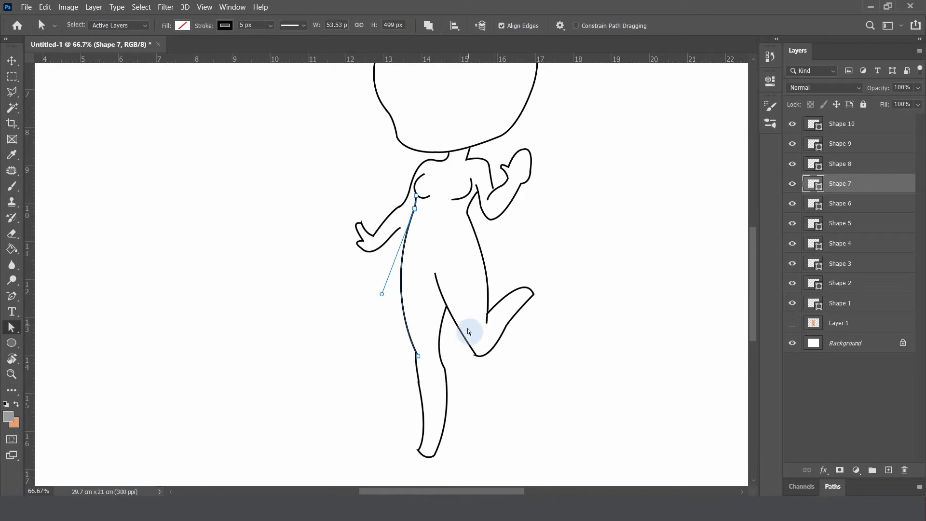
Extend the raised leg's foot tip on Shape 5 outward and upward, and smooth the curves through its calf and knee
{"action": "key", "text": "v"}
{"action": "left_click", "coordinate": [514, 295]}
{"action": "key", "text": "a"}
{"action": "left_click", "coordinate": [530, 292]}
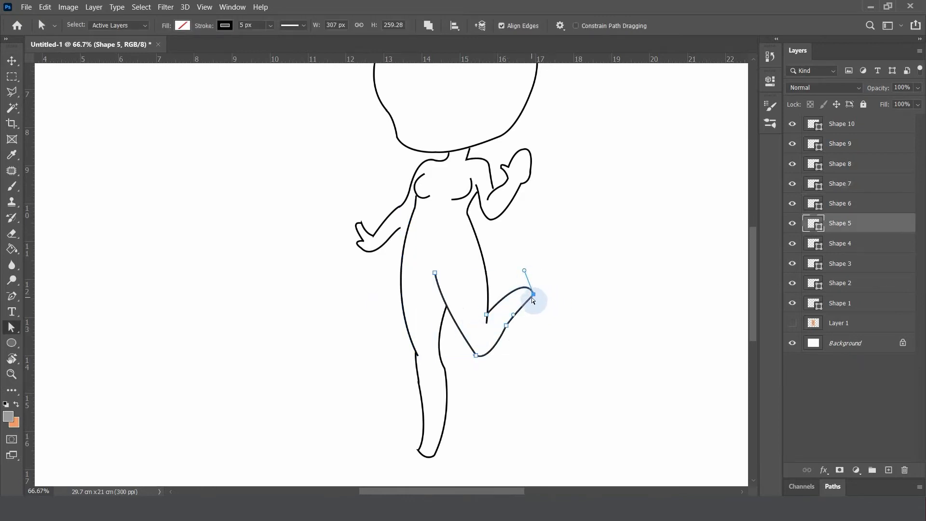
{"action": "left_click_drag", "start_coordinate": [535, 295], "coordinate": [548, 287]}
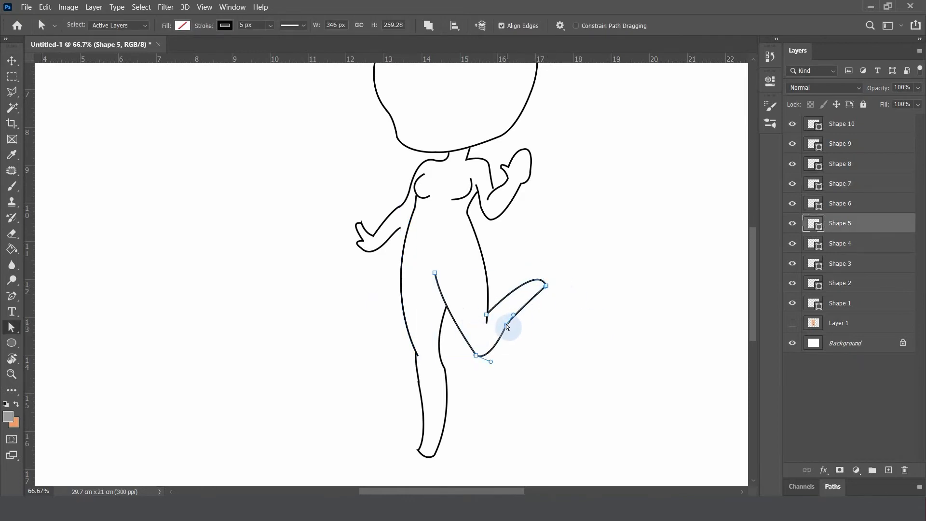
{"action": "left_click", "coordinate": [476, 356]}
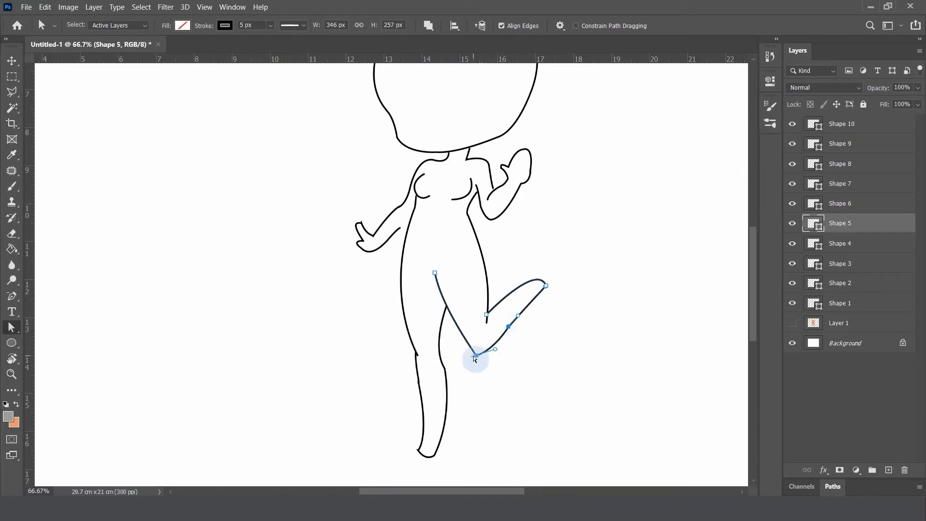
{"action": "left_click_drag", "start_coordinate": [443, 310], "coordinate": [467, 370]}
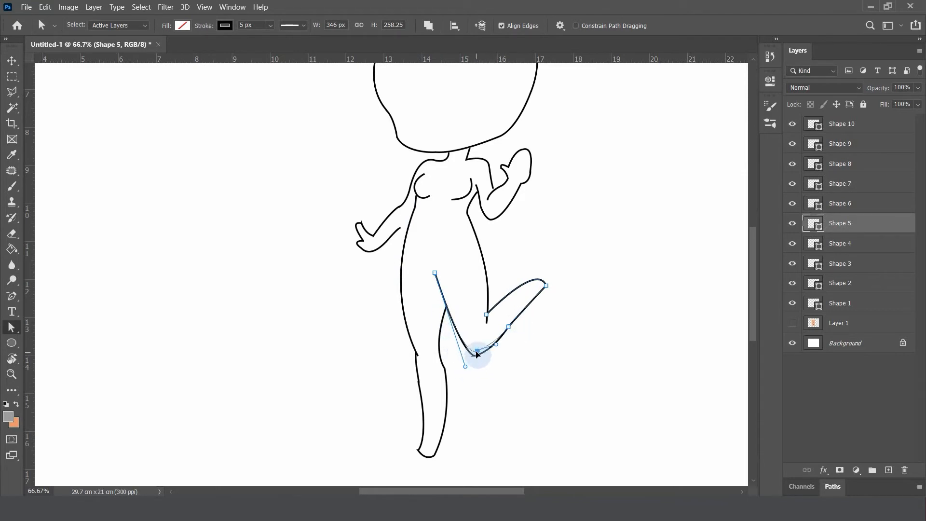
On Shape 3, enlarge the curve of the raised hand's fingertips and extend the thumb tip outward
{"action": "key", "text": "v"}
{"action": "left_click", "coordinate": [519, 159]}
{"action": "key", "text": "ctrl+plus"}
{"action": "left_click_drag", "start_coordinate": [598, 211], "coordinate": [427, 376]}
{"action": "key", "text": "ctrl+plus"}
{"action": "key", "text": "a"}
{"action": "left_click", "coordinate": [456, 240]}
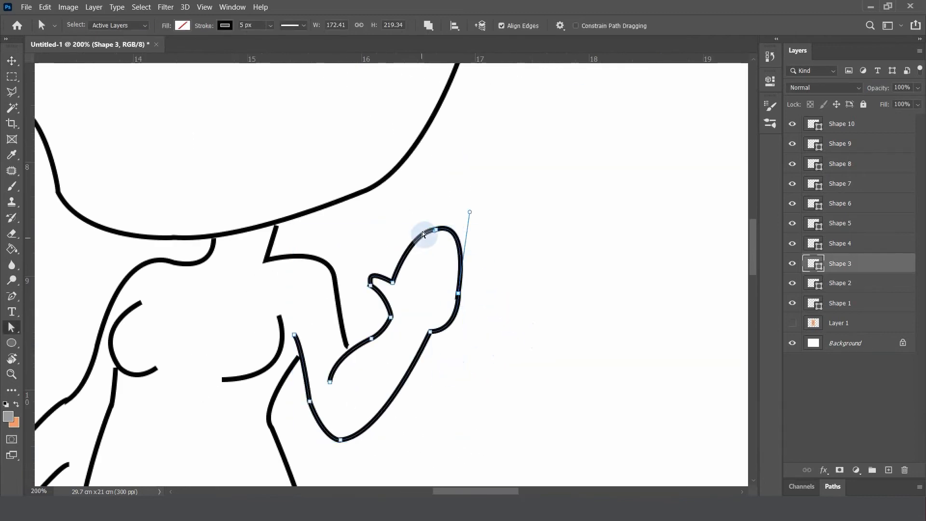
{"action": "left_click_drag", "start_coordinate": [471, 212], "coordinate": [481, 193]}
{"action": "left_click", "coordinate": [454, 322]}
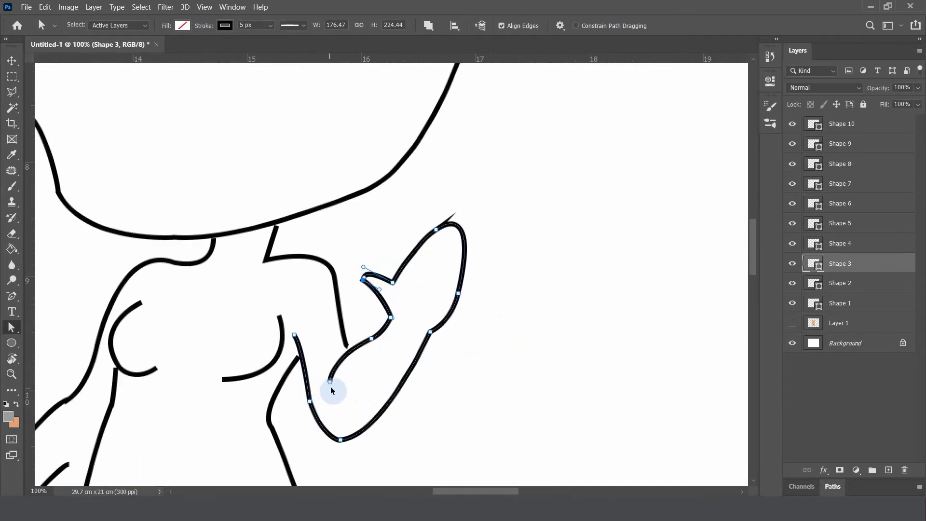
Move the lowered arm's end anchor on Shape 10 to the torso line and adjust the handle on the underside of its wrist
{"action": "left_click_drag", "start_coordinate": [330, 387], "coordinate": [640, 227]}
{"action": "key", "text": "v"}
{"action": "left_click", "coordinate": [326, 293]}
{"action": "key", "text": "a"}
{"action": "left_click_drag", "start_coordinate": [381, 304], "coordinate": [414, 265]}
{"action": "left_click_drag", "start_coordinate": [283, 400], "coordinate": [292, 383]}
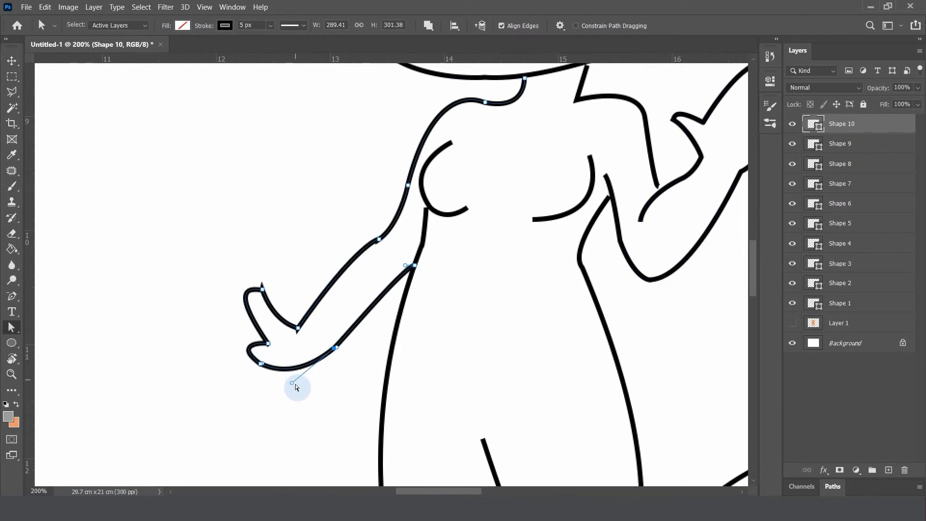
{"action": "key", "text": "ctrl+minus"}
{"action": "key", "text": "ctrl+minus"}
{"action": "key", "text": "ctrl+minus"}
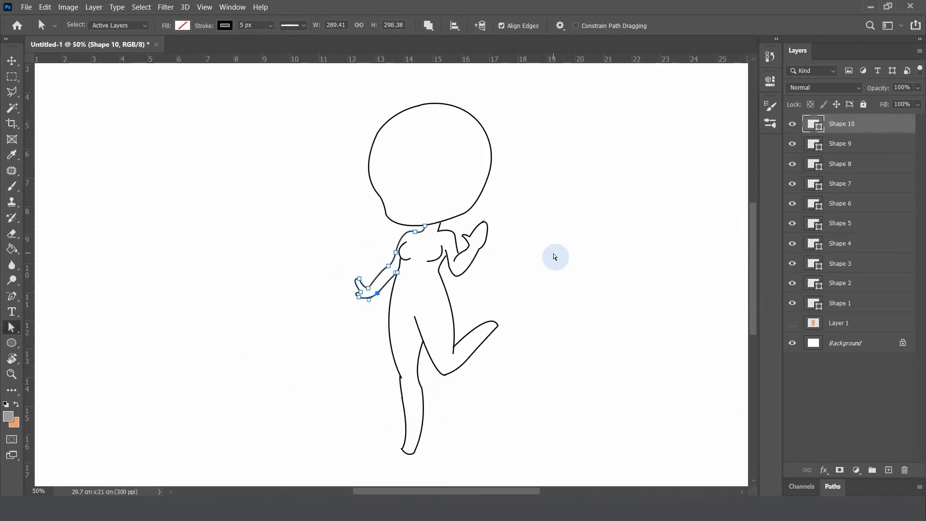
Adjust the upper end anchor of Shape 4 to meet the raised arm's line at the armpit
{"action": "key", "text": "ctrl+plus"}
{"action": "key", "text": "ctrl+plus"}
{"action": "key", "text": "ctrl+plus"}
{"action": "key", "text": "ctrl+plus"}
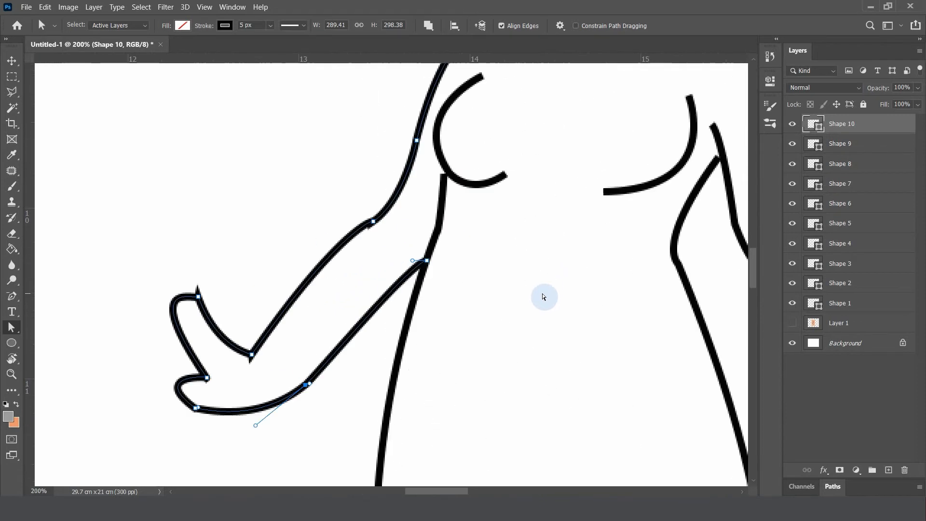
{"action": "left_click_drag", "start_coordinate": [541, 288], "coordinate": [323, 314]}
{"action": "key", "text": "v"}
{"action": "left_click", "coordinate": [497, 195]}
{"action": "key", "text": "a"}
{"action": "left_click", "coordinate": [503, 188]}
Nudge the upper end anchor of Shape 7 slightly to meet the chest curve
{"action": "key", "text": "ctrl+minus"}
{"action": "key", "text": "v"}
{"action": "left_click", "coordinate": [283, 239]}
{"action": "key", "text": "a"}
{"action": "left_click_drag", "start_coordinate": [283, 228], "coordinate": [285, 227]}
{"action": "key", "text": "ctrl+minus"}
{"action": "key", "text": "ctrl+minus"}
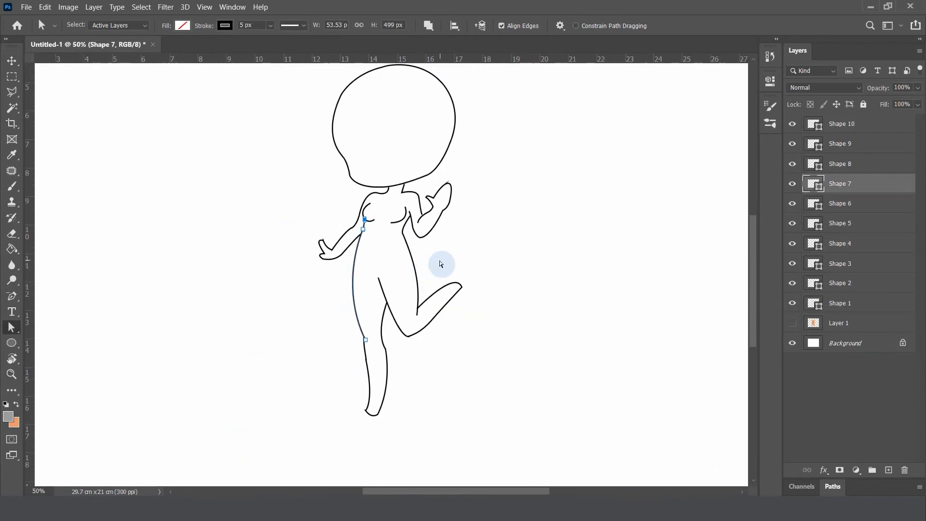
Move the lower end anchor of Shape 2, the shoulder line, down to the raised forearm and deselect the shape
{"action": "key", "text": "ctrl+plus"}
{"action": "key", "text": "ctrl+plus"}
{"action": "key", "text": "ctrl+plus"}
{"action": "key", "text": "ctrl+plus"}
{"action": "left_click_drag", "start_coordinate": [441, 162], "coordinate": [359, 473]}
{"action": "key", "text": "v"}
{"action": "left_click", "coordinate": [481, 178]}
{"action": "key", "text": "a"}
{"action": "left_click_drag", "start_coordinate": [493, 227], "coordinate": [492, 237]}
{"action": "key", "text": "ctrl+minus"}
{"action": "key", "text": "ctrl+minus"}
{"action": "key", "text": "ctrl+minus"}
{"action": "key", "text": "ctrl+minus"}
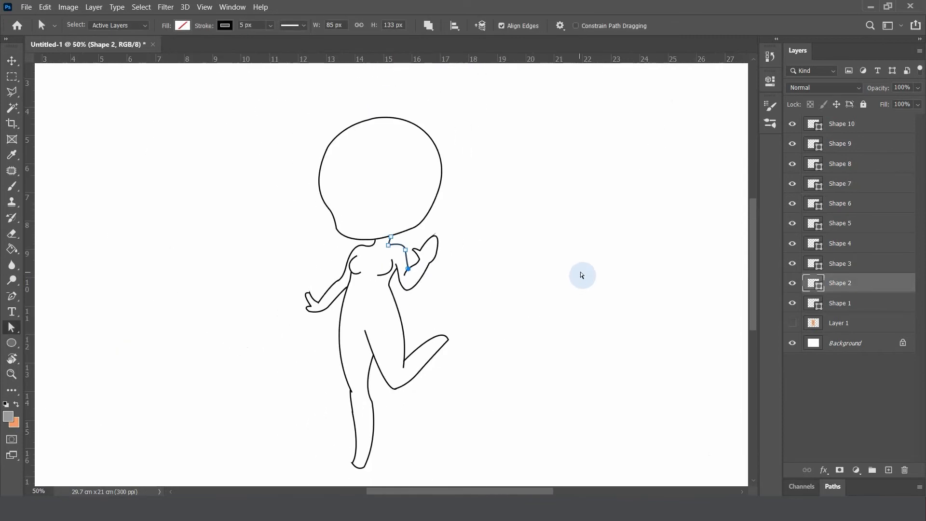
{"action": "key", "text": "v"}
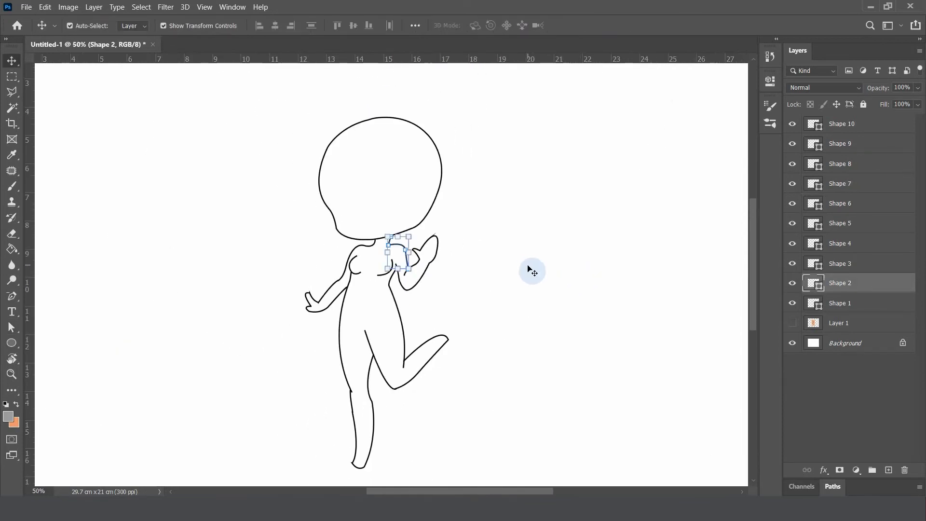
{"action": "left_click", "coordinate": [528, 269]}
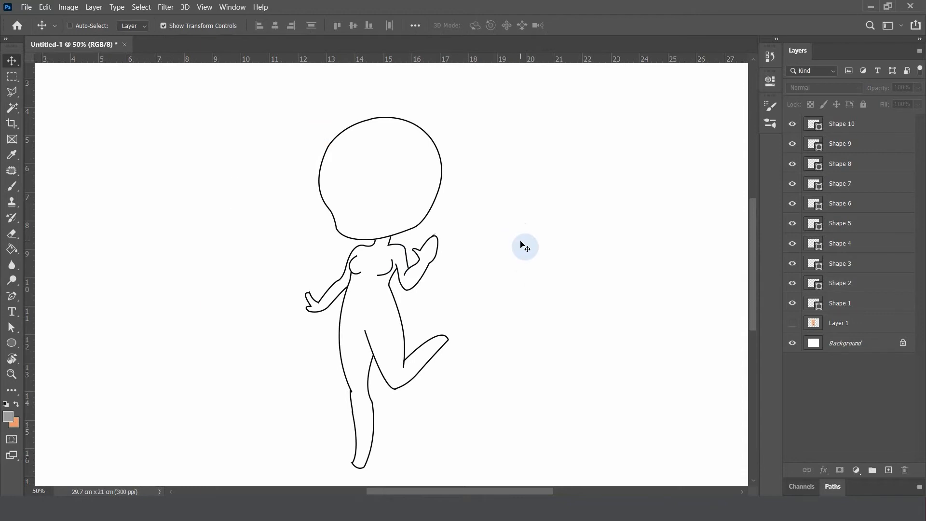
{"action": "key", "text": "ctrl+minus"}
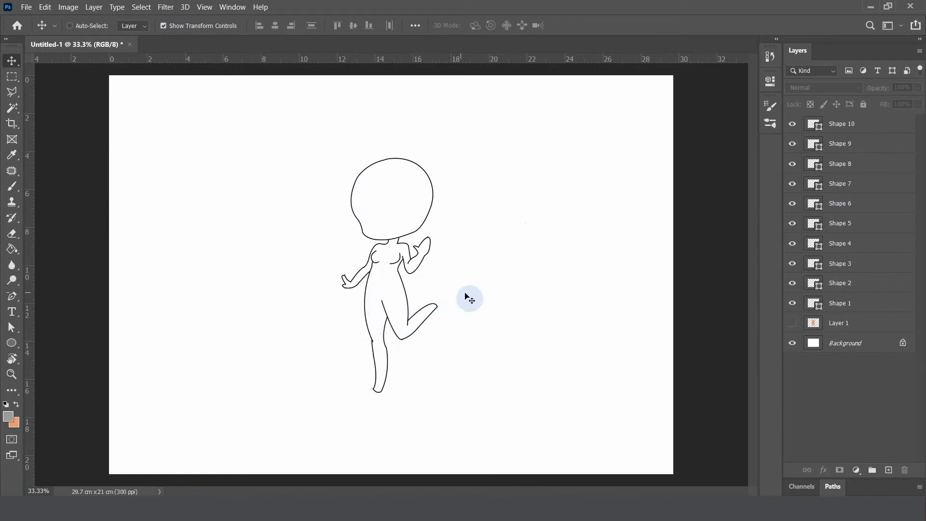
Lower the inner elbow end of Shape 3 and reshape its curve with the forearm anchor's handle
{"action": "key", "text": "ctrl+plus"}
{"action": "key", "text": "ctrl+plus"}
{"action": "key", "text": "ctrl+plus"}
{"action": "key", "text": "ctrl+plus"}
{"action": "key", "text": "ctrl+plus"}
{"action": "key", "text": "ctrl+plus"}
{"action": "left_click_drag", "start_coordinate": [436, 202], "coordinate": [371, 334]}
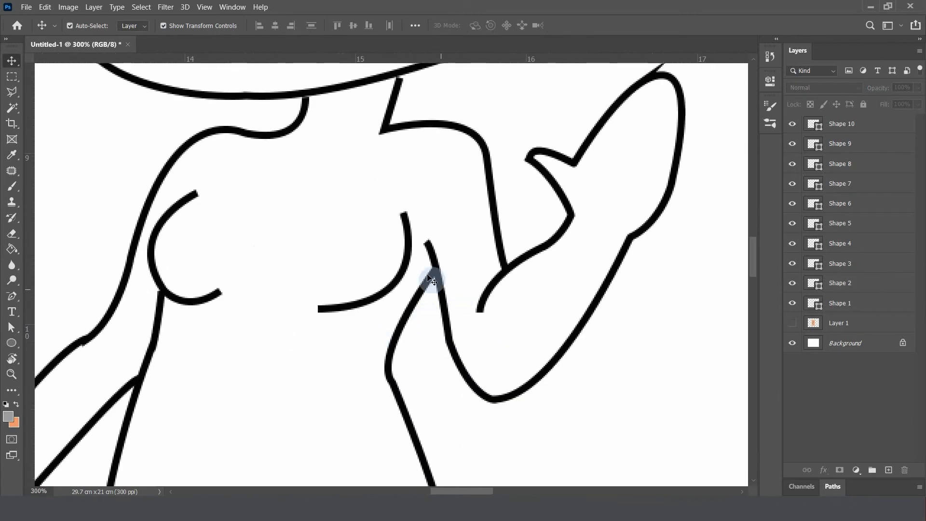
{"action": "key", "text": "a"}
{"action": "left_click", "coordinate": [520, 295]}
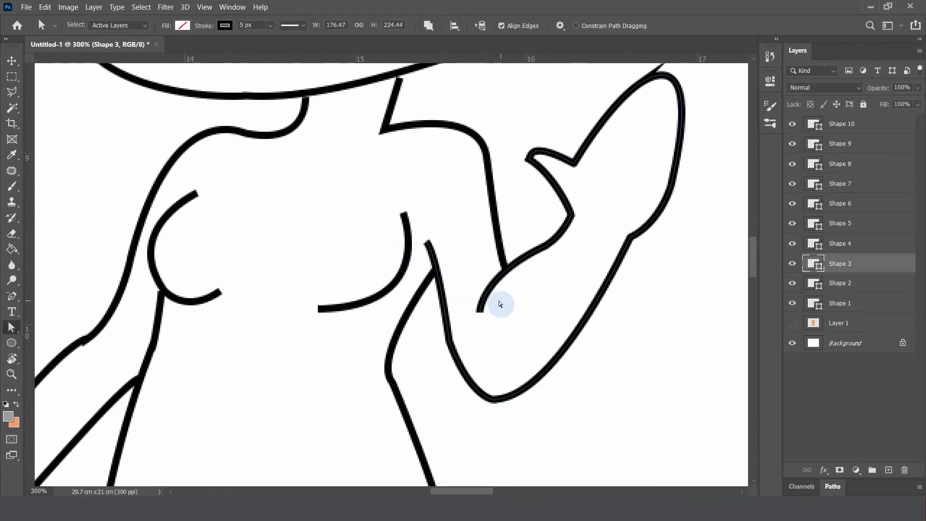
{"action": "left_click_drag", "start_coordinate": [491, 326], "coordinate": [488, 339]}
{"action": "left_click", "coordinate": [478, 277]}
{"action": "left_click", "coordinate": [493, 316]}
{"action": "left_click_drag", "start_coordinate": [481, 278], "coordinate": [475, 306]}
{"action": "key", "text": "ctrl+minus"}
{"action": "key", "text": "ctrl+minus"}
{"action": "key", "text": "ctrl+minus"}
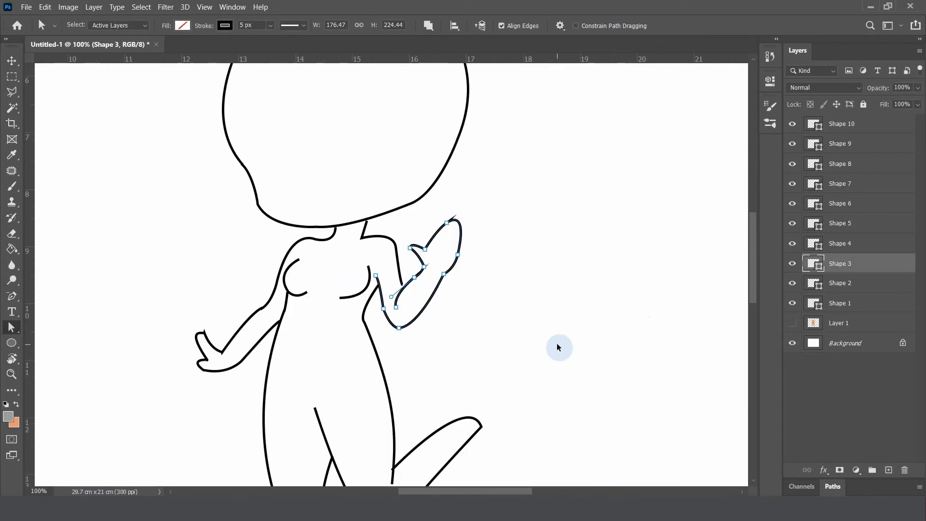
Lengthen the raised forearm on Shape 3 by moving the hand anchors and then the outer wrist anchor up and outward
{"action": "left_click", "coordinate": [459, 286]}
{"action": "left_click", "coordinate": [444, 275]}
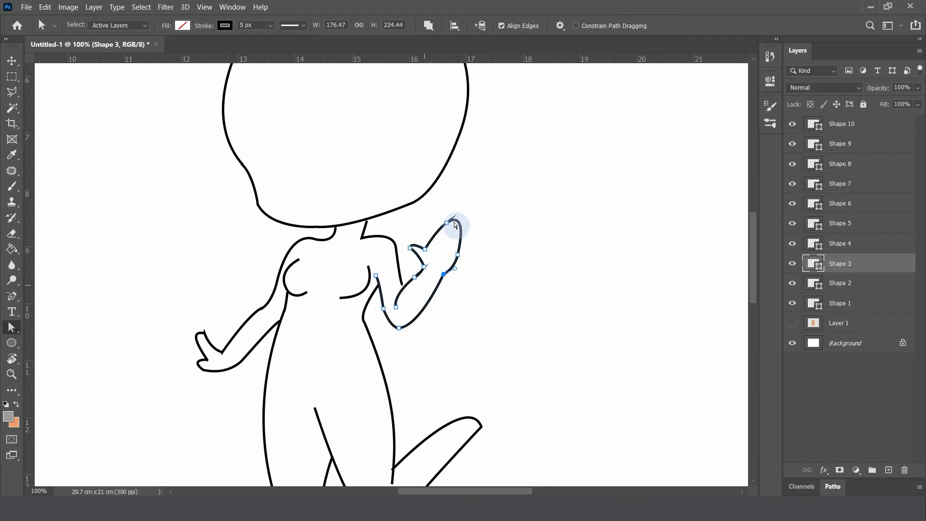
{"action": "left_click_drag", "start_coordinate": [402, 213], "coordinate": [483, 275]}
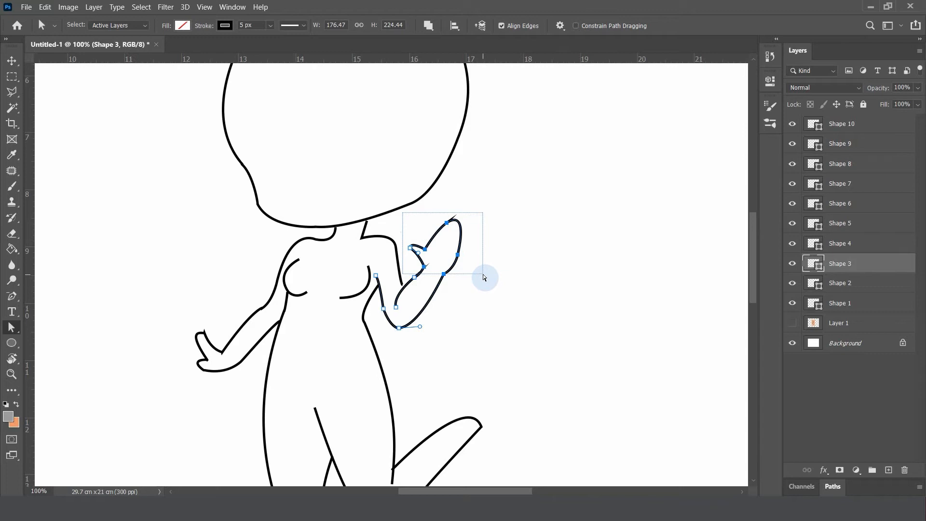
{"action": "left_click", "coordinate": [454, 238]}
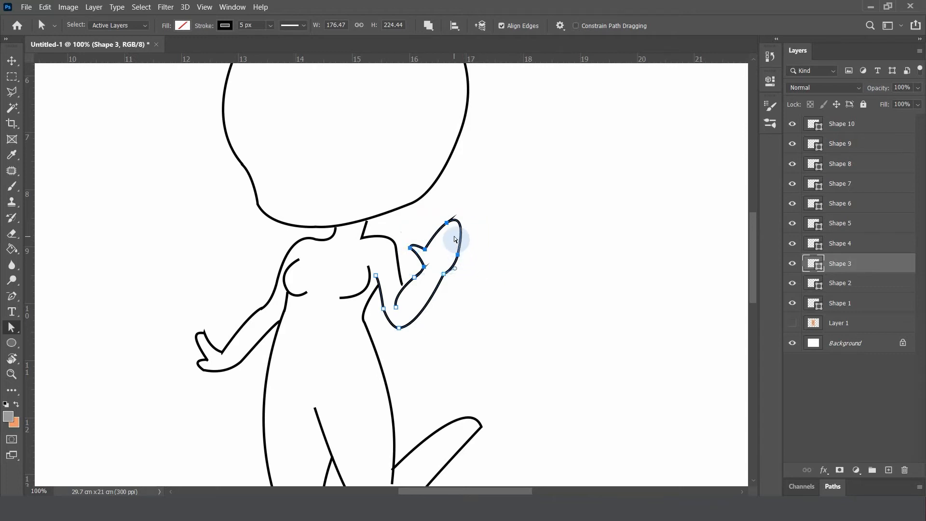
{"action": "left_click_drag", "start_coordinate": [461, 224], "coordinate": [467, 209]}
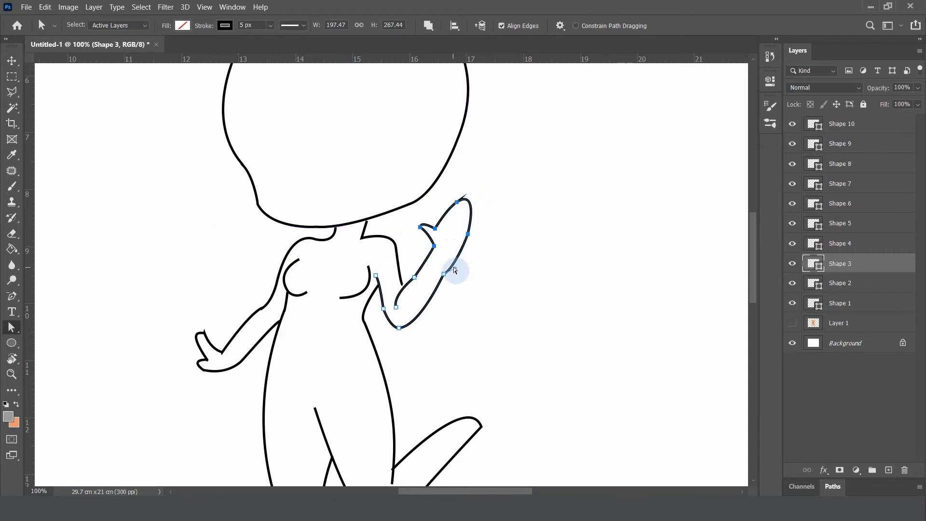
{"action": "left_click_drag", "start_coordinate": [443, 276], "coordinate": [452, 256]}
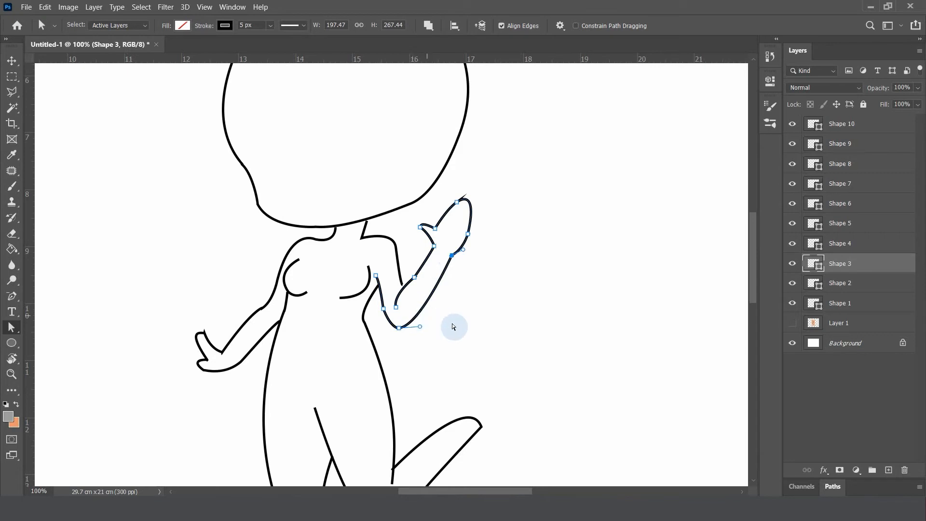
{"action": "key", "text": "ctrl+minus"}
{"action": "key", "text": "ctrl+minus"}
{"action": "key", "text": "ctrl+minus"}
{"action": "left_click", "coordinate": [520, 307]}
Extend the lower end anchor of Shape 2 to join the repositioned raised forearm line
{"action": "key", "text": "ctrl+plus"}
{"action": "key", "text": "ctrl+plus"}
{"action": "key", "text": "ctrl+plus"}
{"action": "key", "text": "ctrl+plus"}
{"action": "key", "text": "ctrl+plus"}
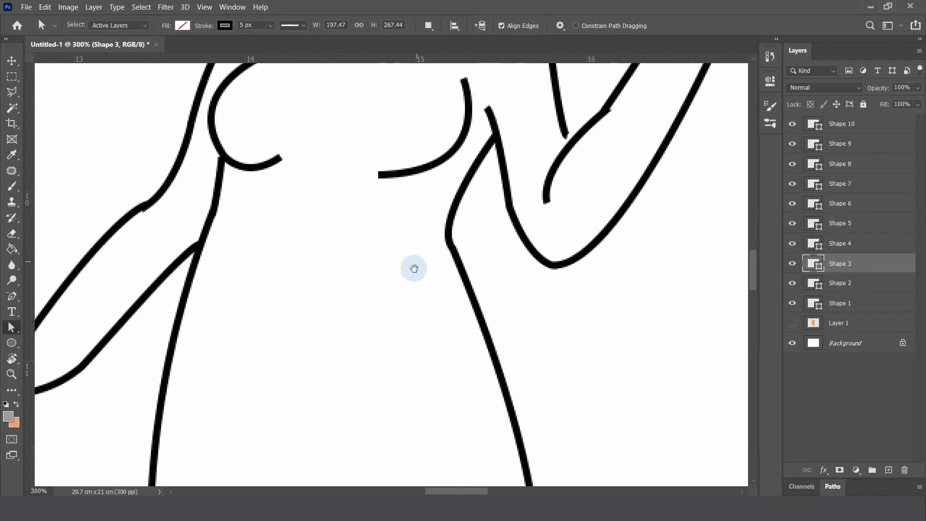
{"action": "left_click_drag", "start_coordinate": [414, 268], "coordinate": [203, 311]}
{"action": "key", "text": "ctrl+minus"}
{"action": "key", "text": "v"}
{"action": "left_click", "coordinate": [366, 206]}
{"action": "key", "text": "a"}
{"action": "left_click_drag", "start_coordinate": [365, 212], "coordinate": [370, 217]}
{"action": "left_click", "coordinate": [453, 259]}
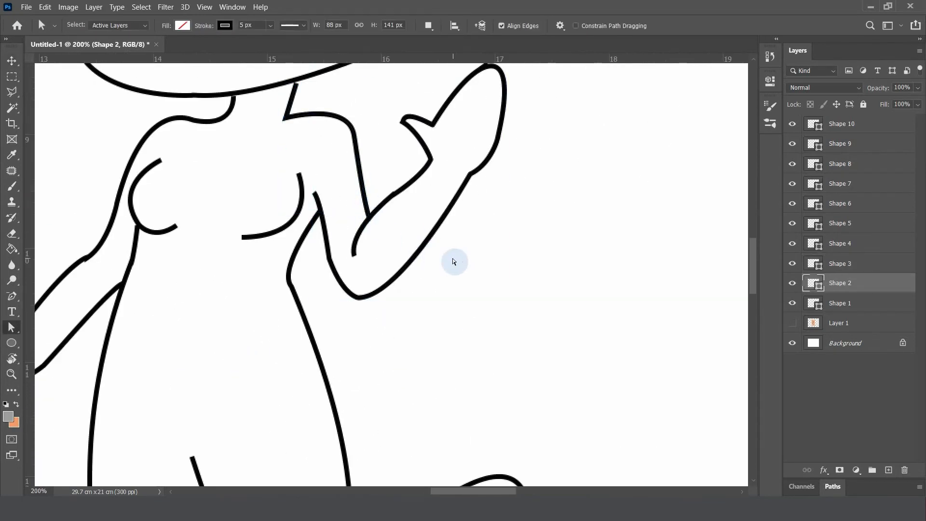
Reshape the underside of the lowered forearm on Shape 10 using its handles, and move the wrist anchor toward the hand
{"action": "left_click_drag", "start_coordinate": [232, 302], "coordinate": [468, 222]}
{"action": "key", "text": "v"}
{"action": "left_click", "coordinate": [273, 226]}
{"action": "key", "text": "a"}
{"action": "left_click", "coordinate": [296, 203]}
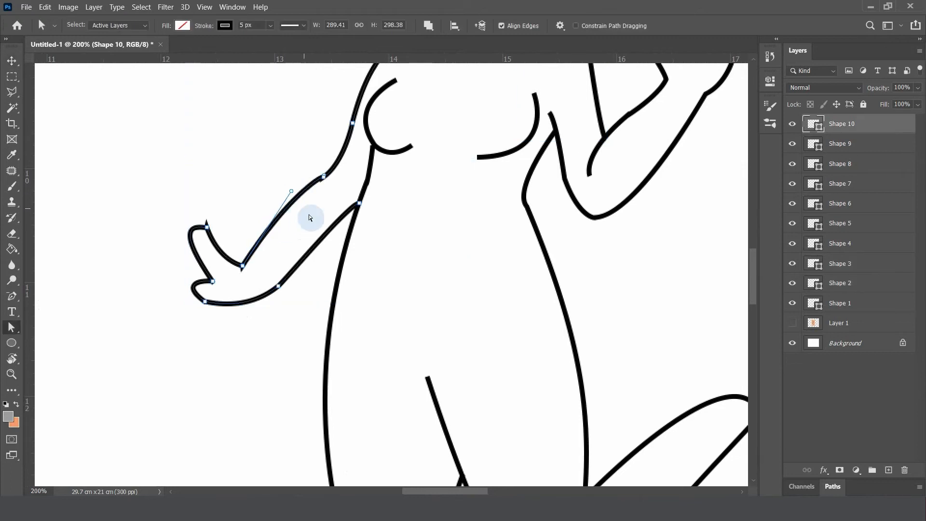
{"action": "left_click_drag", "start_coordinate": [285, 292], "coordinate": [339, 250]}
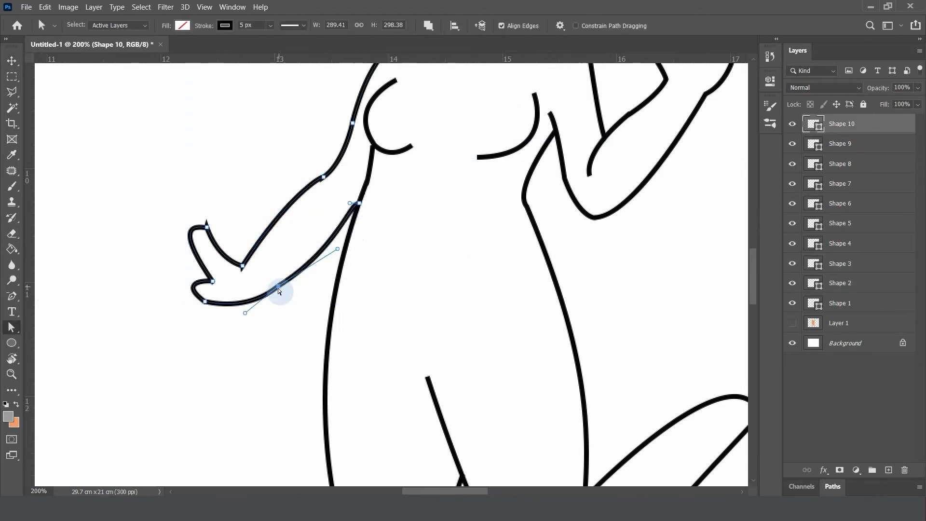
{"action": "left_click_drag", "start_coordinate": [279, 287], "coordinate": [259, 287]}
{"action": "left_click_drag", "start_coordinate": [324, 254], "coordinate": [331, 253]}
Select the lowered hand's anchors on Shape 10 together and move them outward and slightly down to lengthen the forearm
{"action": "key", "text": "ctrl+minus"}
{"action": "key", "text": "ctrl+plus"}
{"action": "left_click_drag", "start_coordinate": [137, 208], "coordinate": [286, 318]}
{"action": "left_click_drag", "start_coordinate": [219, 285], "coordinate": [204, 291]}
Refine the lowered hand on Shape 10 by repositioning its upper tip and lower edge anchors and adjusting the lower anchor's handle
{"action": "left_click", "coordinate": [189, 308]}
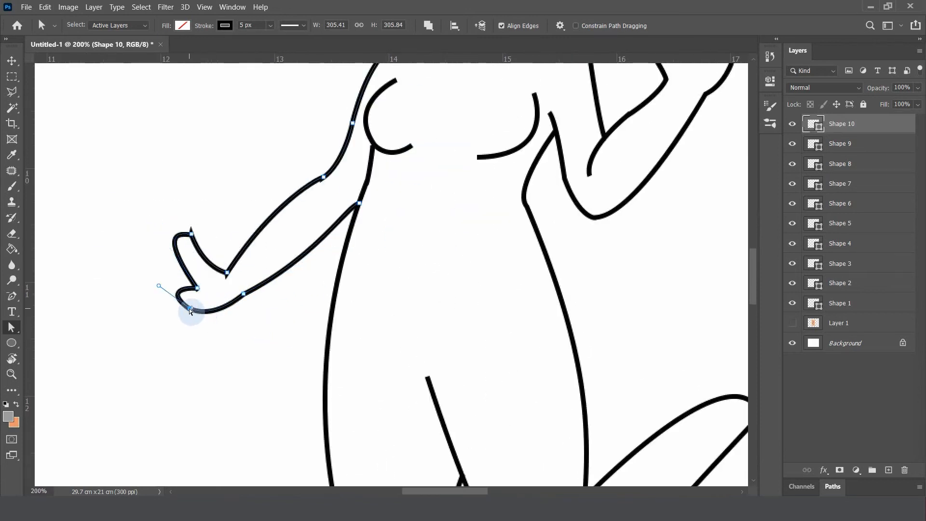
{"action": "key", "text": "ctrl+minus"}
{"action": "key", "text": "ctrl+minus"}
{"action": "key", "text": "ctrl+plus"}
{"action": "key", "text": "ctrl+plus"}
{"action": "left_click_drag", "start_coordinate": [191, 234], "coordinate": [183, 224]}
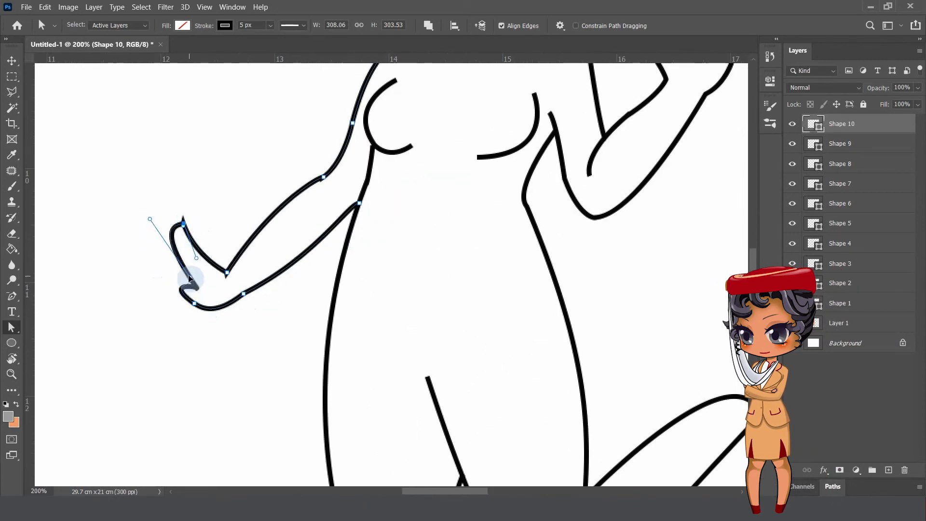
{"action": "left_click", "coordinate": [195, 303]}
{"action": "left_click_drag", "start_coordinate": [160, 289], "coordinate": [155, 280]}
{"action": "key", "text": "ctrl+minus"}
{"action": "key", "text": "ctrl+minus"}
{"action": "key", "text": "ctrl+minus"}
{"action": "left_click", "coordinate": [509, 304]}
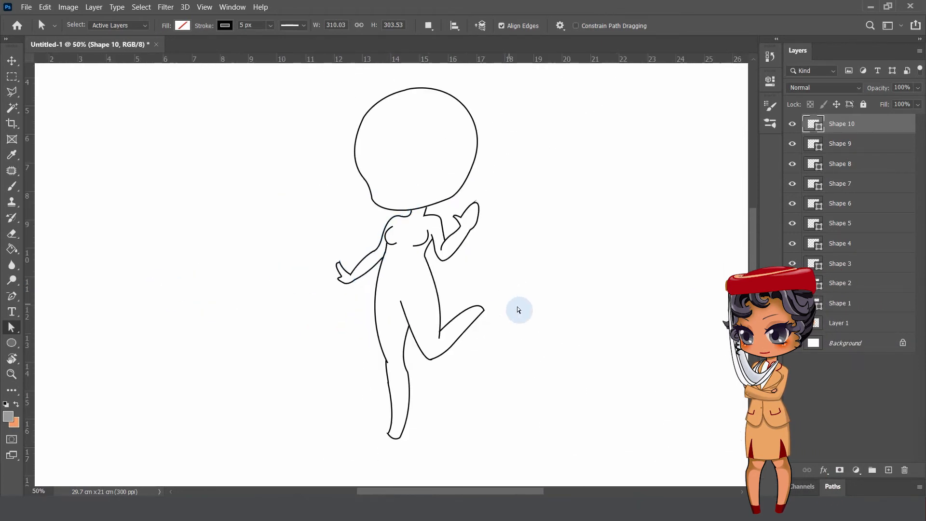
Make the standing leg's calf curve fuller on Shape 6 by lengthening the ankle handle and adjusting the back knee anchor
{"action": "key", "text": "ctrl+minus"}
{"action": "key", "text": "ctrl+plus"}
{"action": "key", "text": "ctrl+plus"}
{"action": "key", "text": "ctrl+plus"}
{"action": "left_click_drag", "start_coordinate": [420, 464], "coordinate": [442, 217]}
{"action": "key", "text": "v"}
{"action": "left_click", "coordinate": [405, 250]}
{"action": "key", "text": "a"}
{"action": "left_click", "coordinate": [397, 236]}
{"action": "left_click_drag", "start_coordinate": [413, 314], "coordinate": [421, 268]}
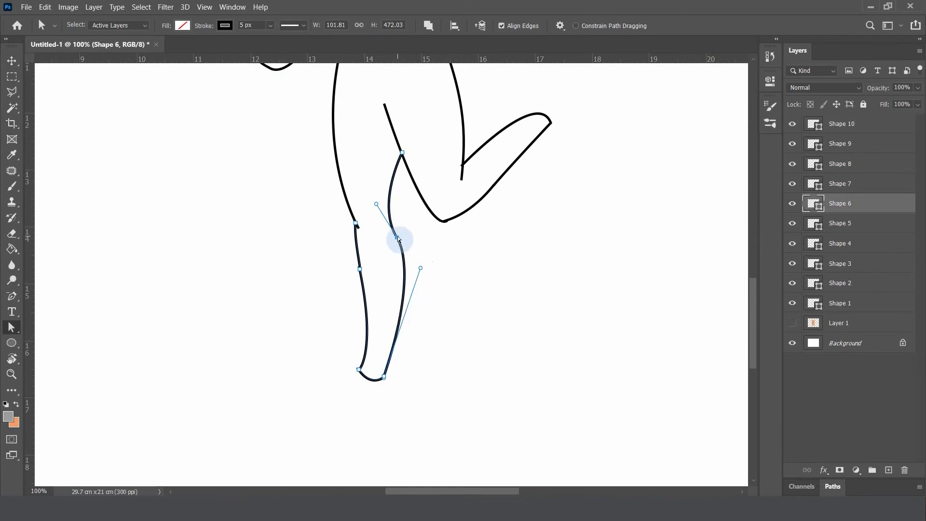
{"action": "left_click", "coordinate": [396, 237]}
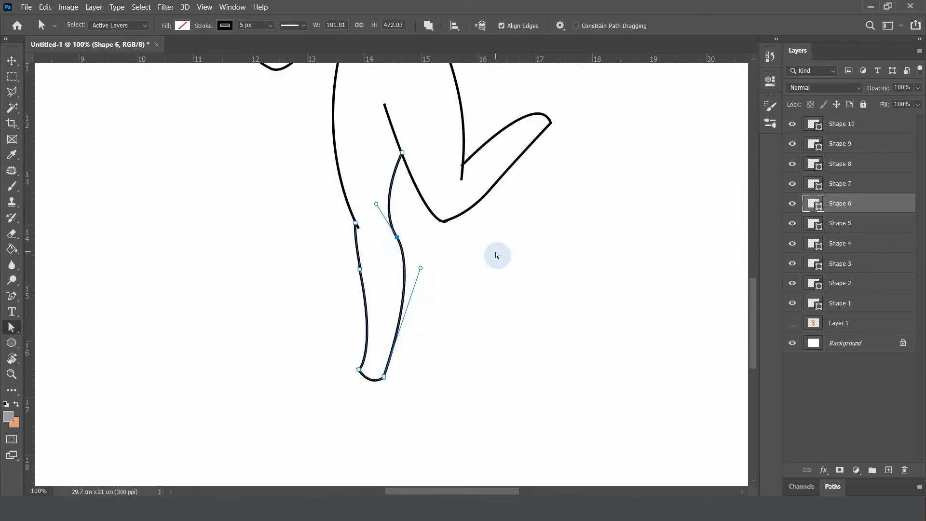
Undo the last control point drag on Shape 6
{"action": "key", "text": "ctrl+plus"}
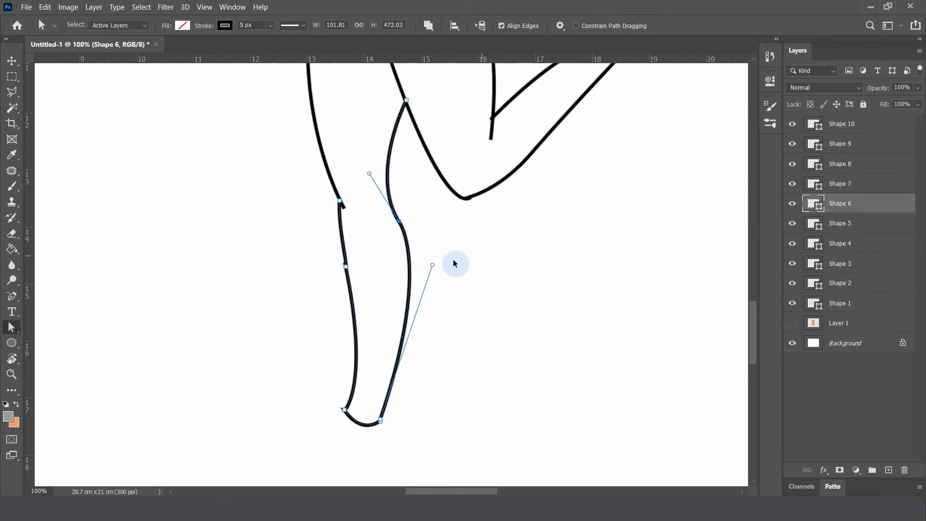
{"action": "left_click", "coordinate": [44, 7]}
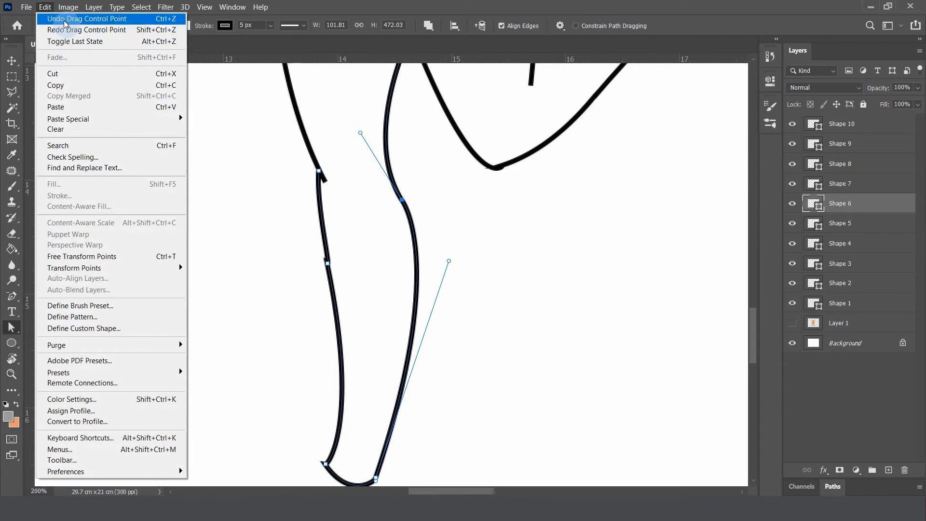
{"action": "mouse_move", "coordinate": [63, 7]}
{"action": "left_click", "coordinate": [340, 4]}
{"action": "key", "text": "ctrl+z"}
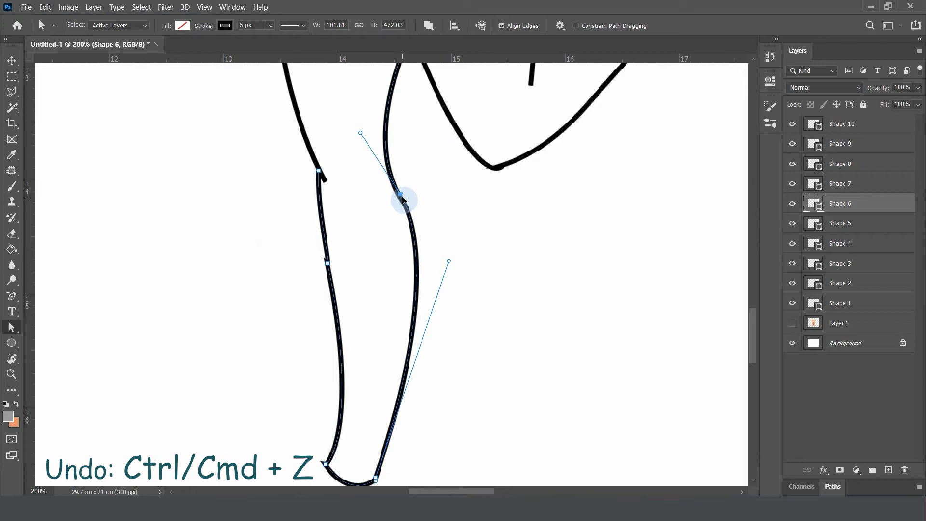
Select the raised leg's Shape 5 path and shift the upper anchor of its inner thigh line slightly outward
{"action": "key", "text": "ctrl+minus"}
{"action": "left_click", "coordinate": [770, 56]}
{"action": "key", "text": "ctrl+minus"}
{"action": "key", "text": "ctrl+minus"}
{"action": "left_click", "coordinate": [770, 57]}
{"action": "left_click", "coordinate": [508, 298]}
{"action": "key", "text": "v"}
{"action": "left_click", "coordinate": [379, 317]}
{"action": "key", "text": "a"}
{"action": "left_click_drag", "start_coordinate": [380, 310], "coordinate": [376, 311]}
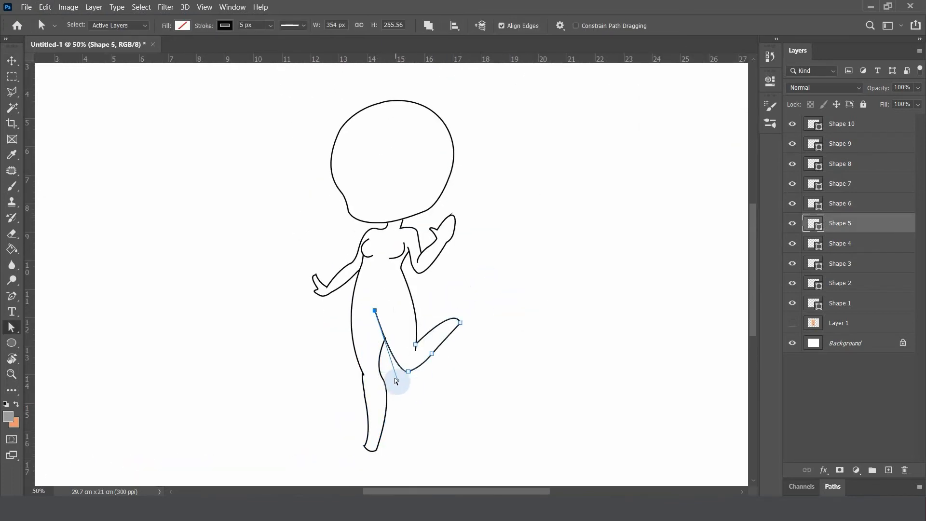
{"action": "left_click", "coordinate": [393, 365]}
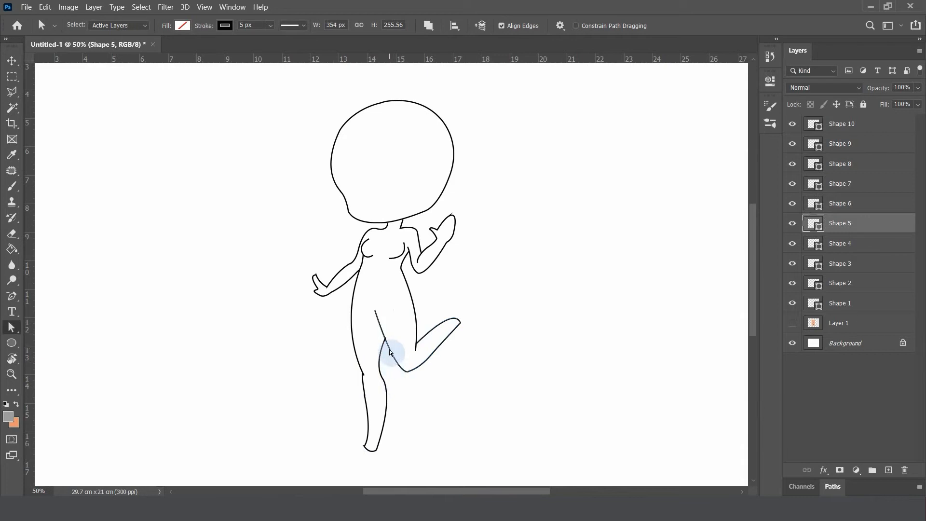
Refine the inner thigh curve on Shape 5 by moving its upper anchor toward the raised leg and shortening its handle
{"action": "key", "text": "ctrl+plus"}
{"action": "key", "text": "ctrl+plus"}
{"action": "left_click_drag", "start_coordinate": [418, 296], "coordinate": [409, 241]}
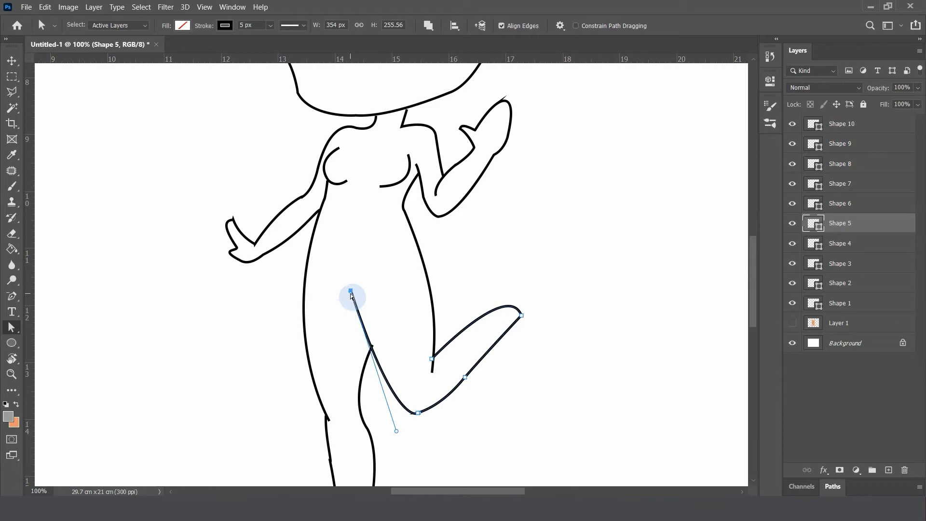
{"action": "left_click_drag", "start_coordinate": [396, 431], "coordinate": [392, 423]}
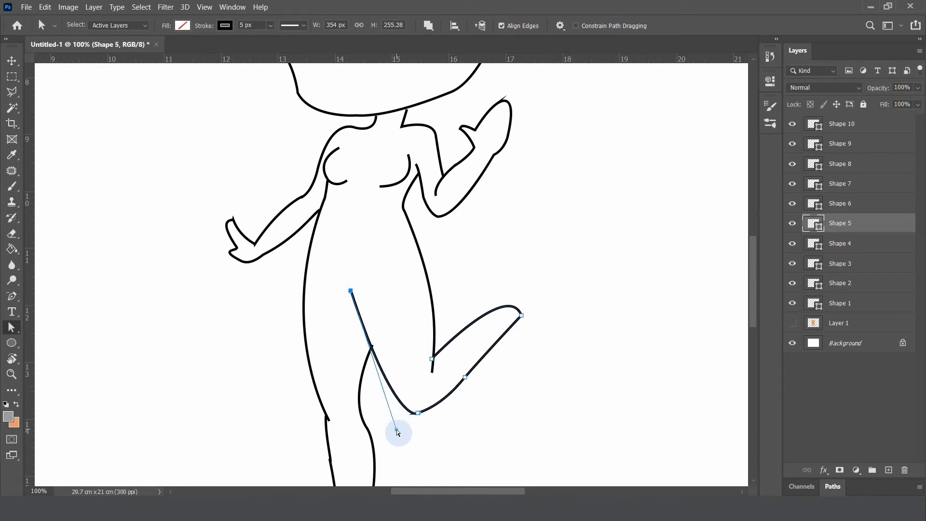
{"action": "left_click_drag", "start_coordinate": [350, 291], "coordinate": [360, 289]}
{"action": "left_click_drag", "start_coordinate": [400, 418], "coordinate": [378, 408]}
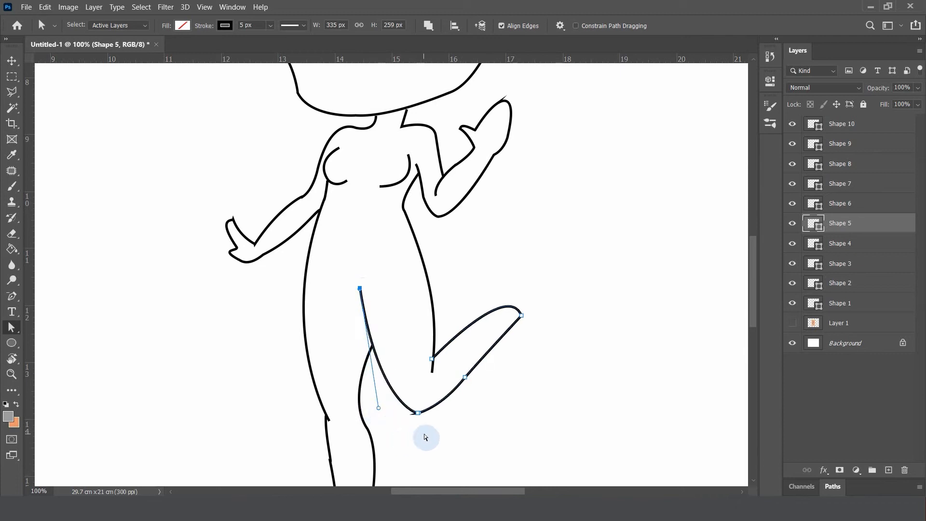
Select Shape 4 and move its upper anchor up at the armpit to meet the end of the raised arm's line
{"action": "scroll", "coordinate": [431, 315], "scroll_direction": "up", "scroll_amount": 2}
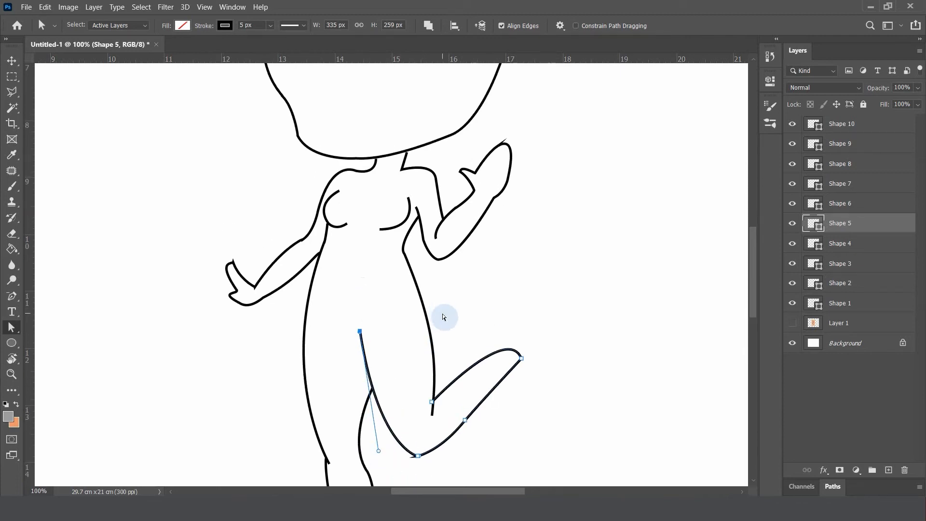
{"action": "key", "text": "v"}
{"action": "left_click", "coordinate": [407, 251]}
{"action": "key", "text": "ctrl+plus"}
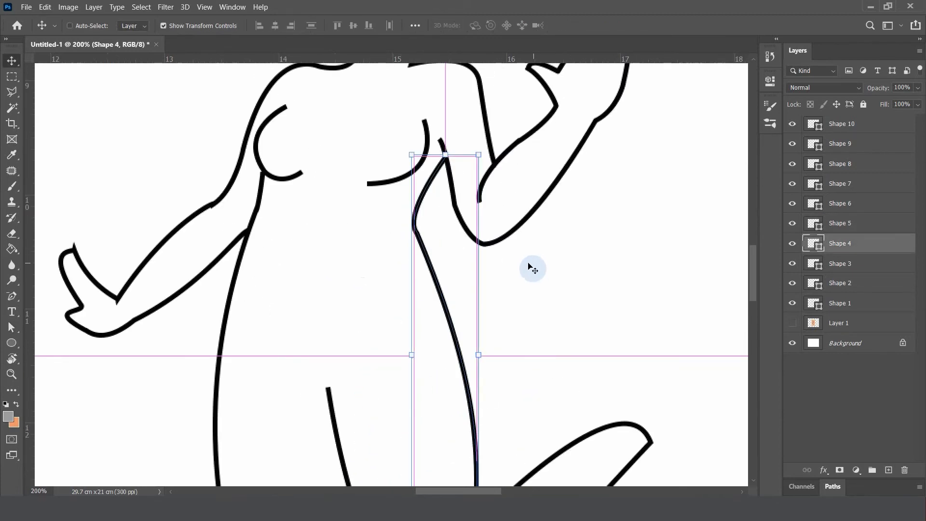
{"action": "key", "text": "ctrl+minus"}
{"action": "scroll", "coordinate": [523, 273], "scroll_direction": "up", "scroll_amount": 4}
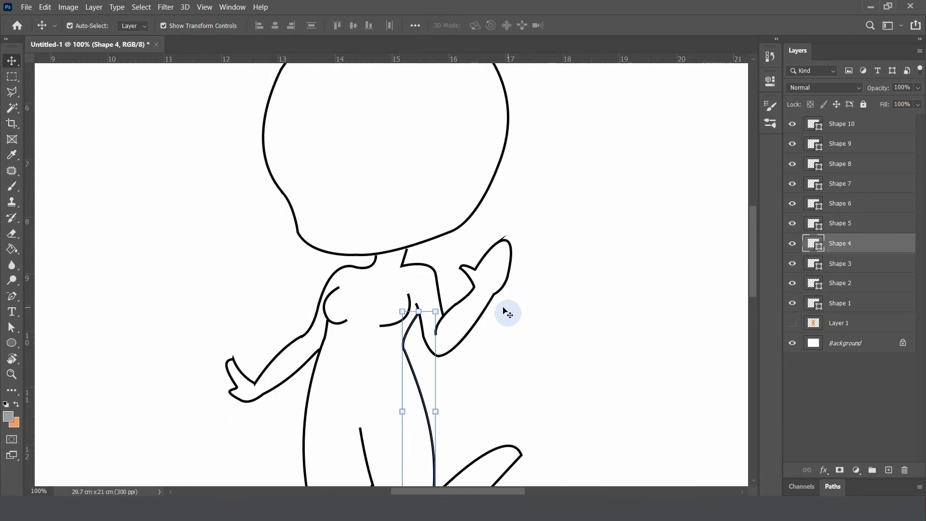
{"action": "key", "text": "a"}
{"action": "left_click_drag", "start_coordinate": [418, 307], "coordinate": [416, 304]}
{"action": "left_click", "coordinate": [623, 261]}
Move the waist anchor on Shape 4 inward and slightly down to narrow the waist curve
{"action": "key", "text": "ctrl+minus"}
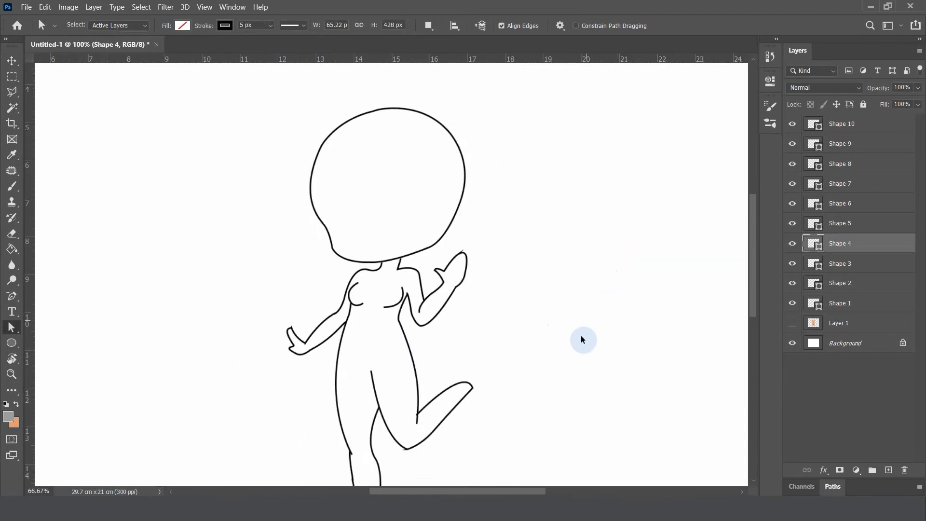
{"action": "key", "text": "ctrl+plus"}
{"action": "key", "text": "ctrl+plus"}
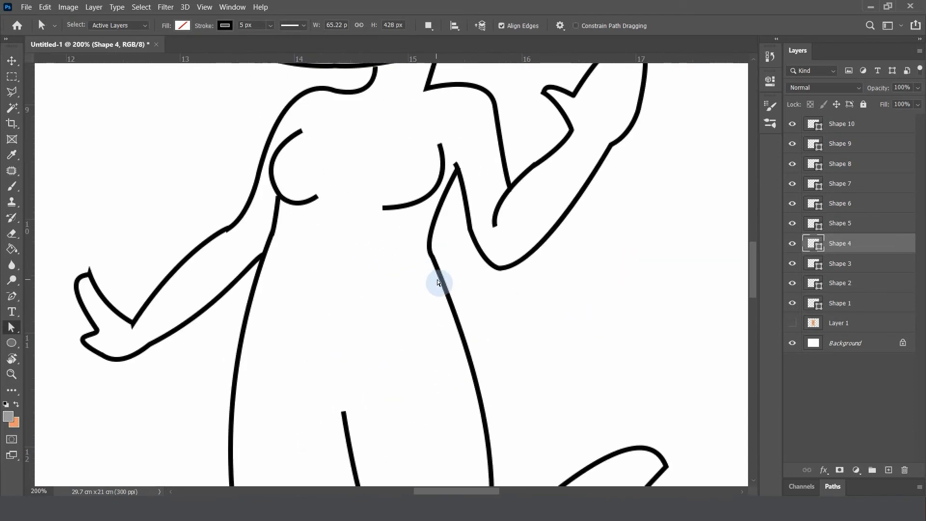
{"action": "key", "text": "v"}
{"action": "key", "text": "a"}
{"action": "left_click", "coordinate": [428, 252]}
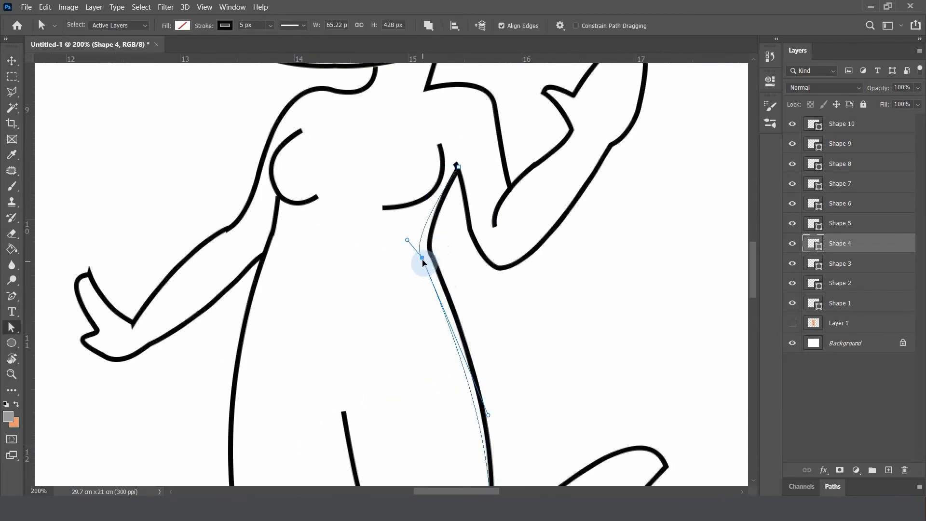
Select Shape 7's two upper anchors together and shift them slightly inward to slim the waist on the lowered arm's side
{"action": "key", "text": "ctrl+minus"}
{"action": "key", "text": "v"}
{"action": "left_click", "coordinate": [329, 257]}
{"action": "left_click", "coordinate": [326, 260]}
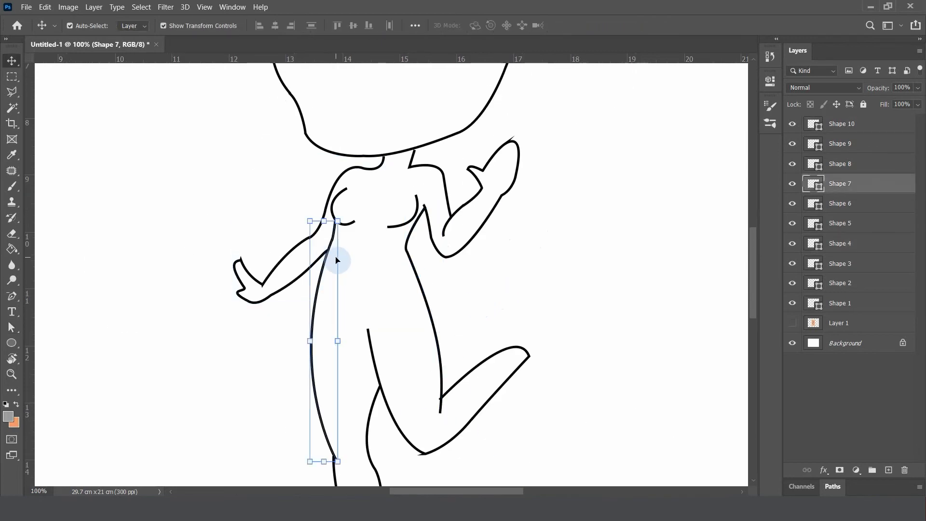
{"action": "key", "text": "a"}
{"action": "left_click_drag", "start_coordinate": [352, 255], "coordinate": [421, 315]}
{"action": "key", "text": "ctrl+plus"}
{"action": "key", "text": "ctrl+plus"}
{"action": "left_click_drag", "start_coordinate": [363, 225], "coordinate": [368, 224]}
{"action": "key", "text": "ctrl+minus"}
{"action": "key", "text": "ctrl+minus"}
{"action": "key", "text": "ctrl+minus"}
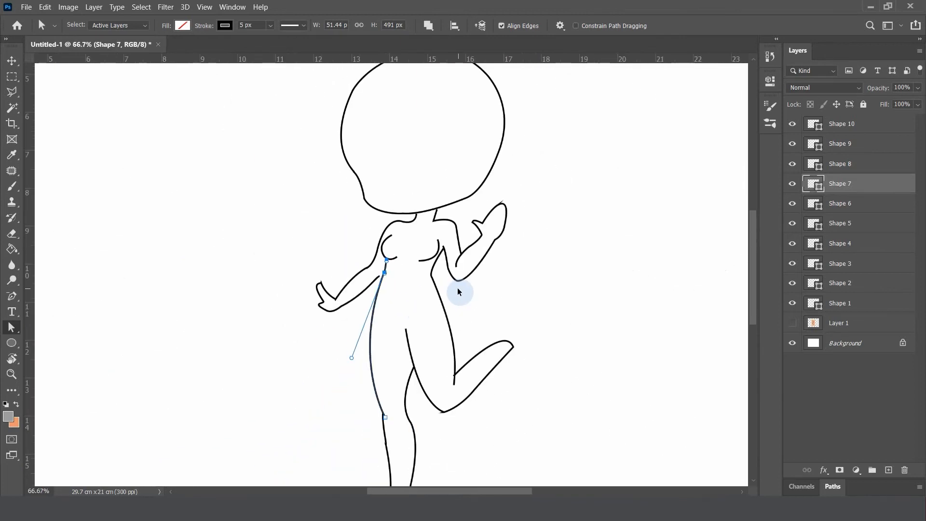
Move the end anchor of the lowered arm's underside on Shape 10 up and inward to meet the torso line
{"action": "key", "text": "ctrl+plus"}
{"action": "key", "text": "ctrl+plus"}
{"action": "left_click", "coordinate": [373, 293]}
{"action": "key", "text": "v"}
{"action": "left_click", "coordinate": [352, 282]}
{"action": "key", "text": "a"}
{"action": "left_click", "coordinate": [355, 279]}
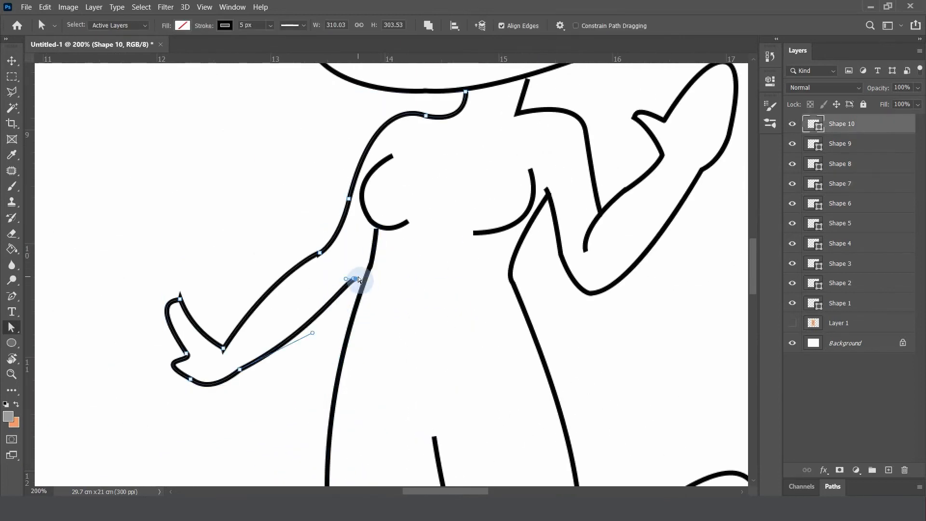
{"action": "left_click_drag", "start_coordinate": [356, 282], "coordinate": [364, 271]}
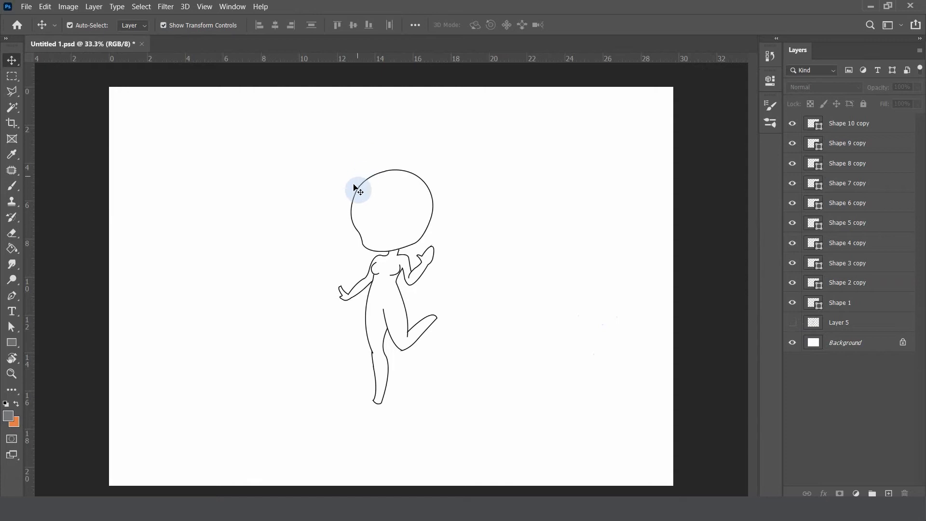
Show the Layer 5 sketch beneath the line art and examine how the outlines compare from head to feet
{"action": "left_click", "coordinate": [793, 322]}
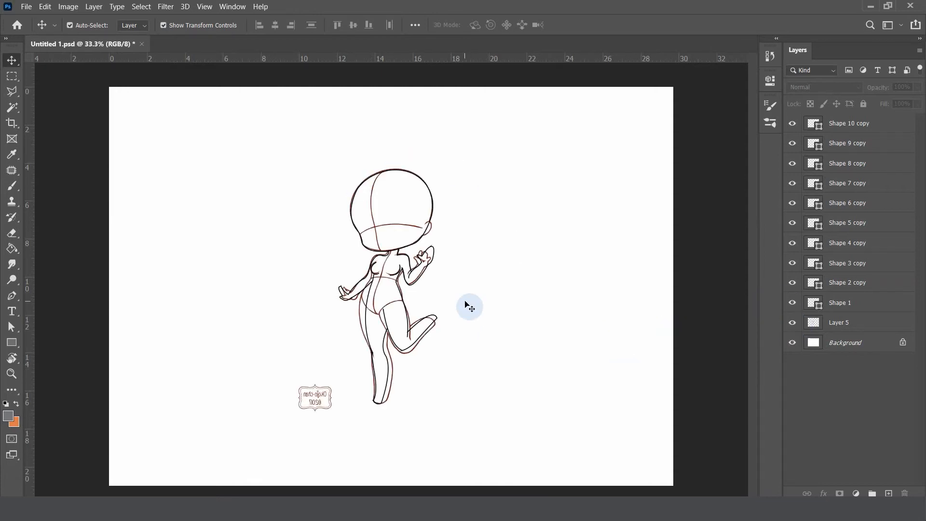
{"action": "key", "text": "ctrl+plus"}
{"action": "key", "text": "ctrl+plus"}
{"action": "scroll", "coordinate": [536, 267], "scroll_direction": "down", "scroll_amount": 3}
{"action": "scroll", "coordinate": [536, 267], "scroll_direction": "up", "scroll_amount": 2}
{"action": "scroll", "coordinate": [536, 267], "scroll_direction": "up", "scroll_amount": 3}
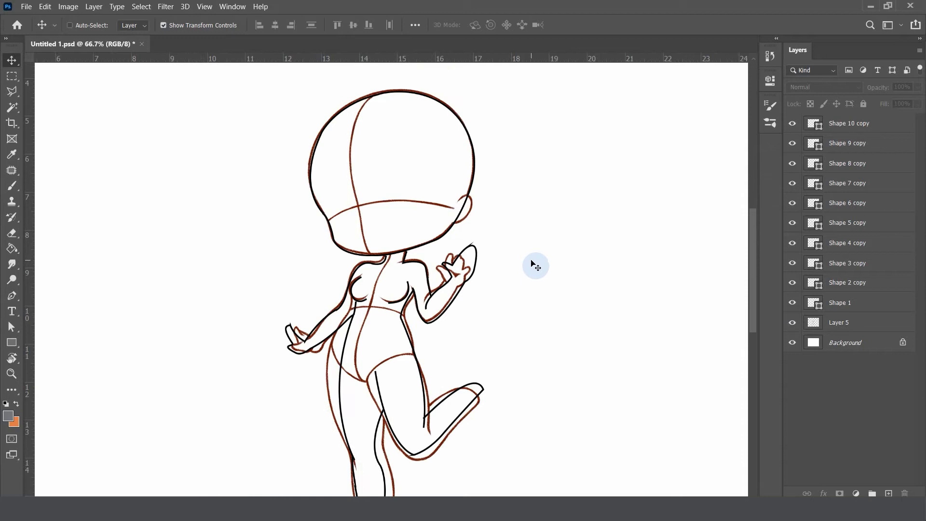
{"action": "key", "text": "ctrl+plus"}
{"action": "scroll", "coordinate": [569, 351], "scroll_direction": "down", "scroll_amount": 4}
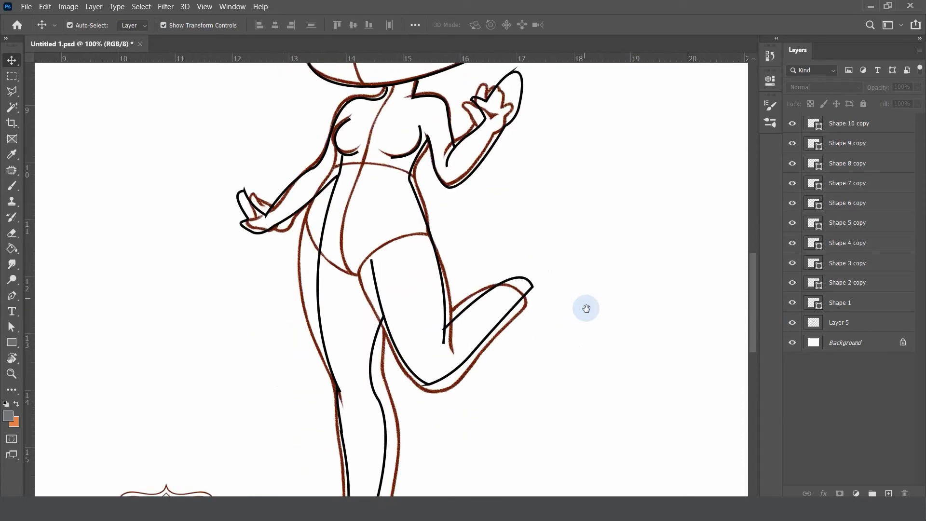
{"action": "left_click_drag", "start_coordinate": [587, 309], "coordinate": [567, 212]}
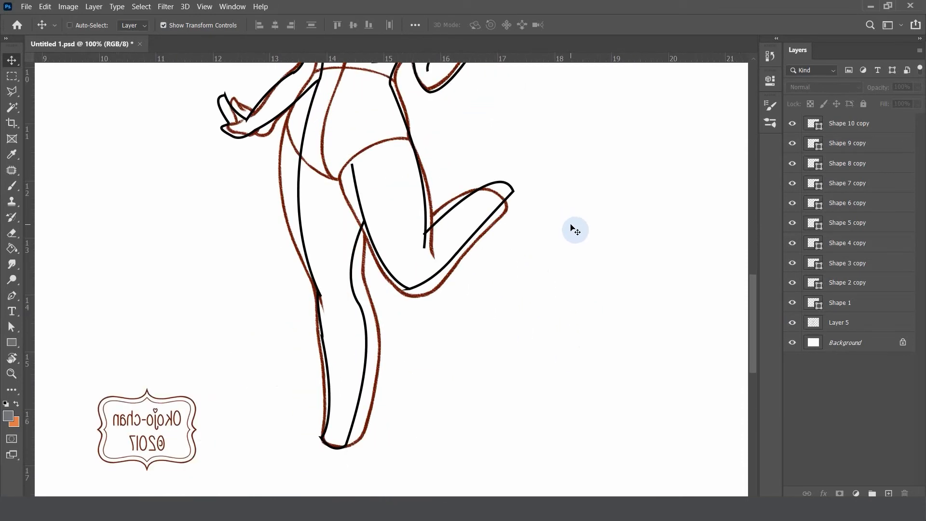
{"action": "key", "text": "ctrl+minus"}
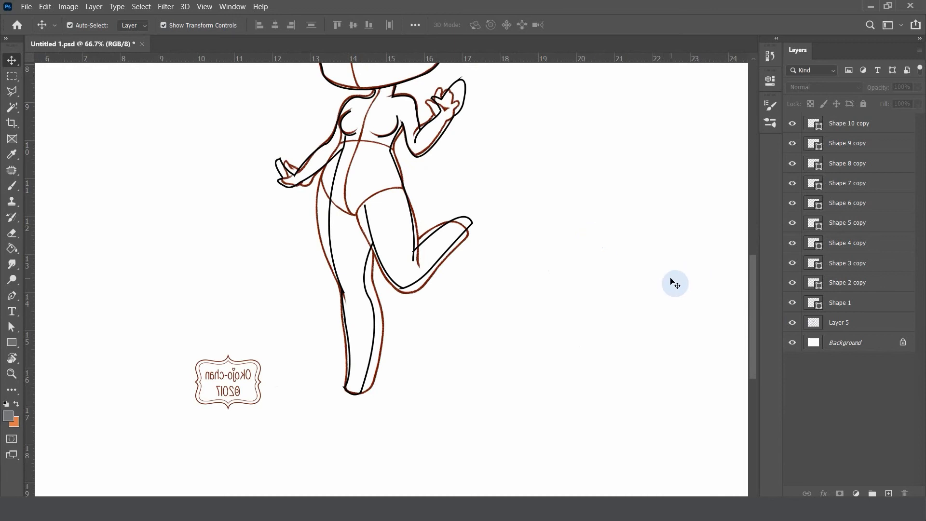
{"action": "scroll", "coordinate": [675, 284], "scroll_direction": "up", "scroll_amount": 3}
{"action": "key", "text": "ctrl+minus"}
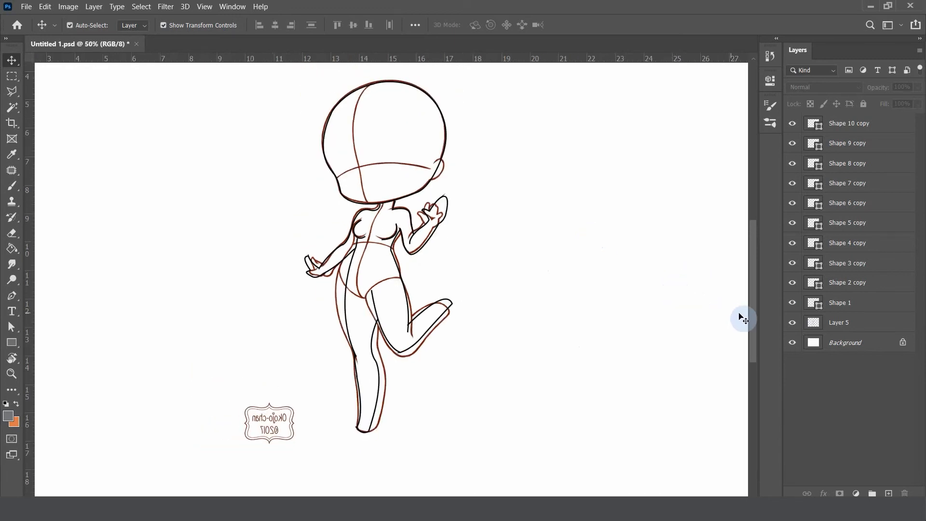
Toggle the Layer 5 sketch's visibility repeatedly to compare the line art with and without it
{"action": "left_click", "coordinate": [795, 324]}
{"action": "left_click", "coordinate": [798, 325]}
{"action": "left_click", "coordinate": [798, 325]}
{"action": "left_click", "coordinate": [799, 325]}
{"action": "left_click", "coordinate": [798, 324]}
{"action": "left_click", "coordinate": [798, 325]}
{"action": "left_click", "coordinate": [799, 324]}
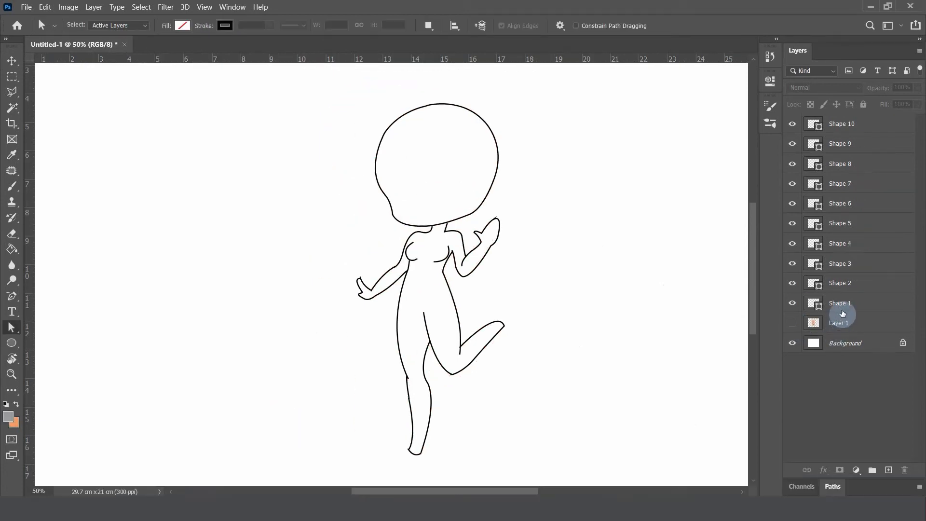
Rename the Shape 1 layer to Head
{"action": "left_click", "coordinate": [842, 307]}
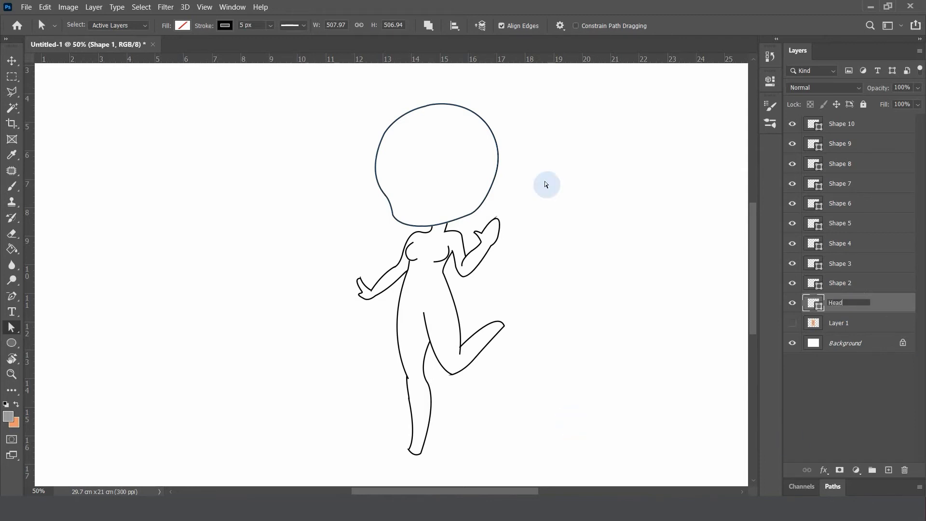
{"action": "left_click", "coordinate": [845, 293]}
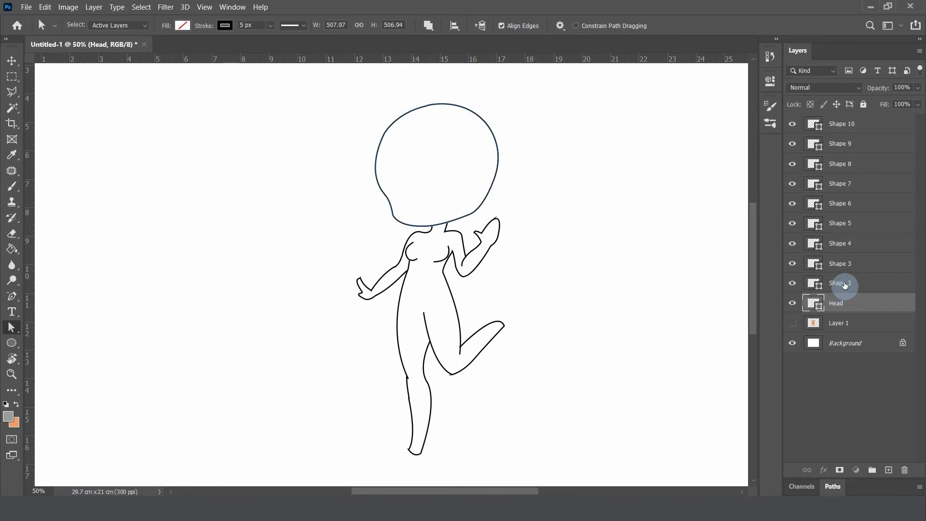
Group the layers Shape 2 through Shape 10 and name the group Body
{"action": "left_click", "coordinate": [844, 286]}
{"action": "left_click", "coordinate": [841, 127], "text": "shift"}
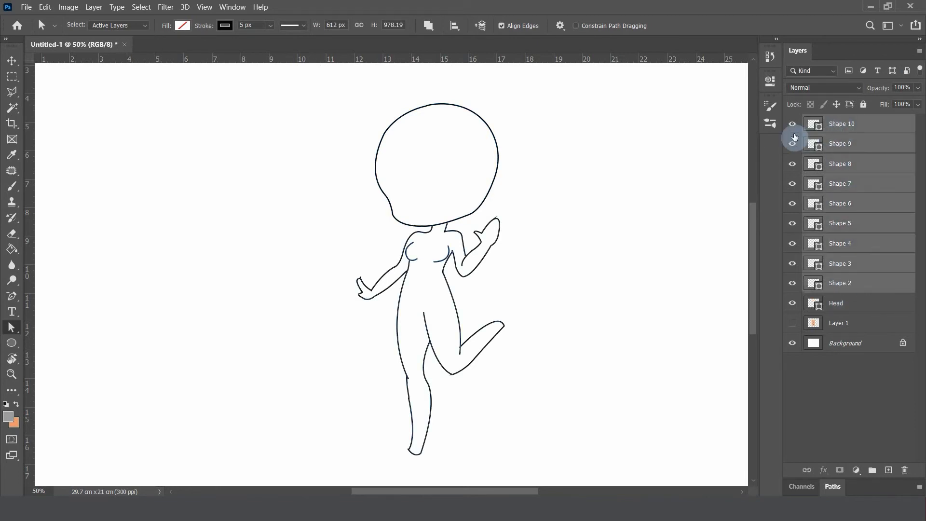
{"action": "key", "text": "v"}
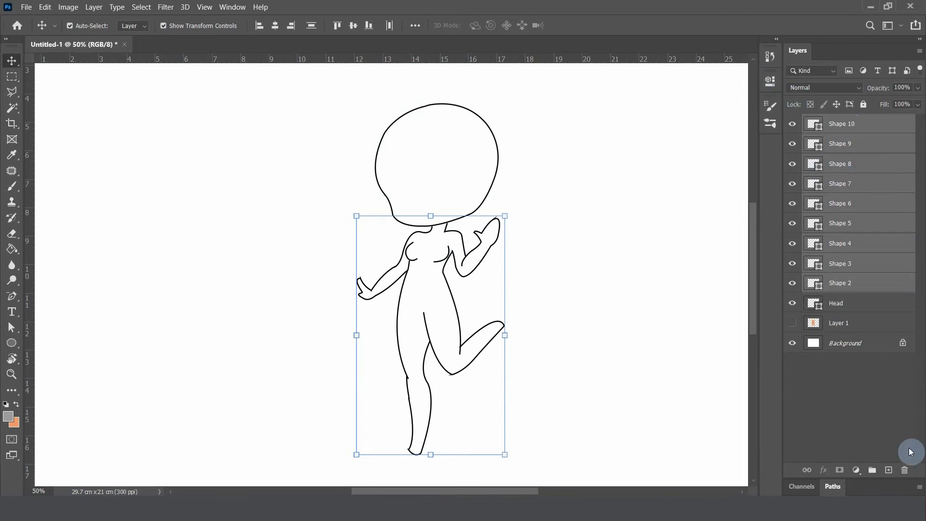
{"action": "left_click", "coordinate": [873, 471]}
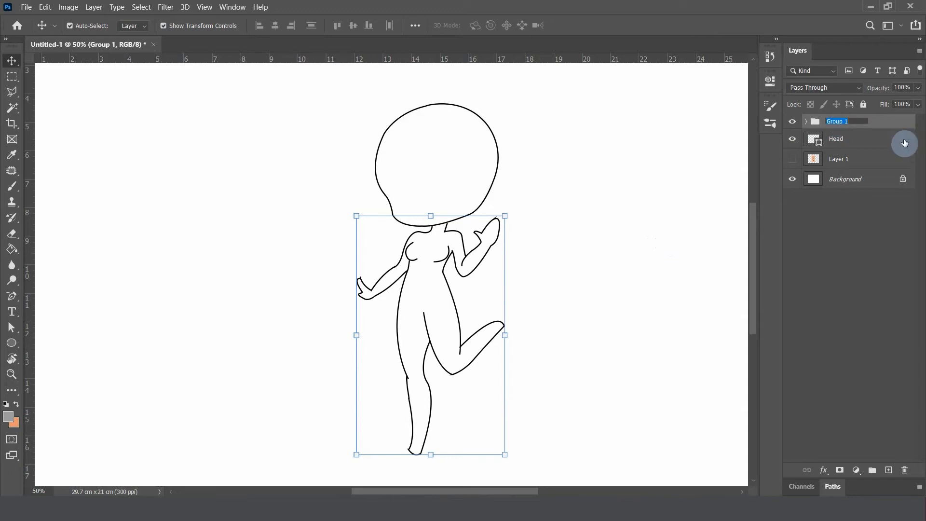
{"action": "type", "text": "Body"}
{"action": "left_click", "coordinate": [922, 133]}
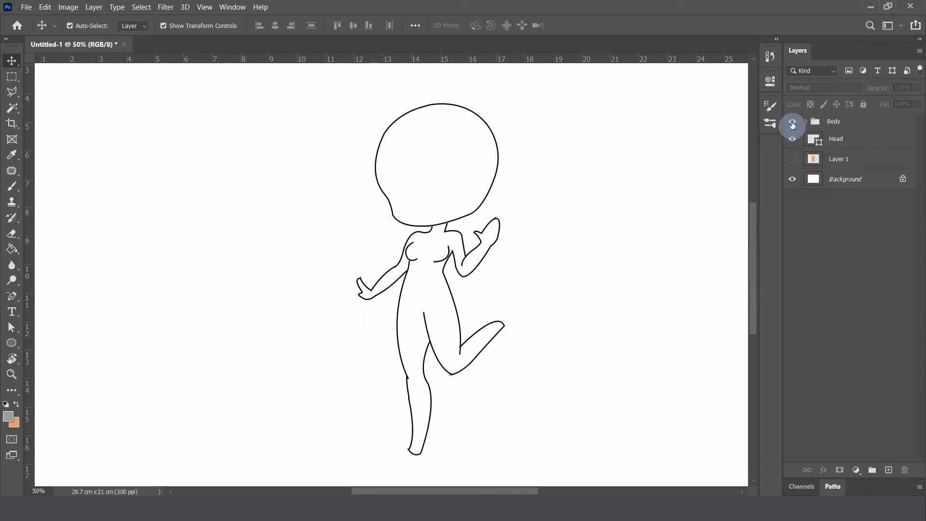
Hide and show the Body group to check which parts of the figure it contains
{"action": "left_click", "coordinate": [793, 124]}
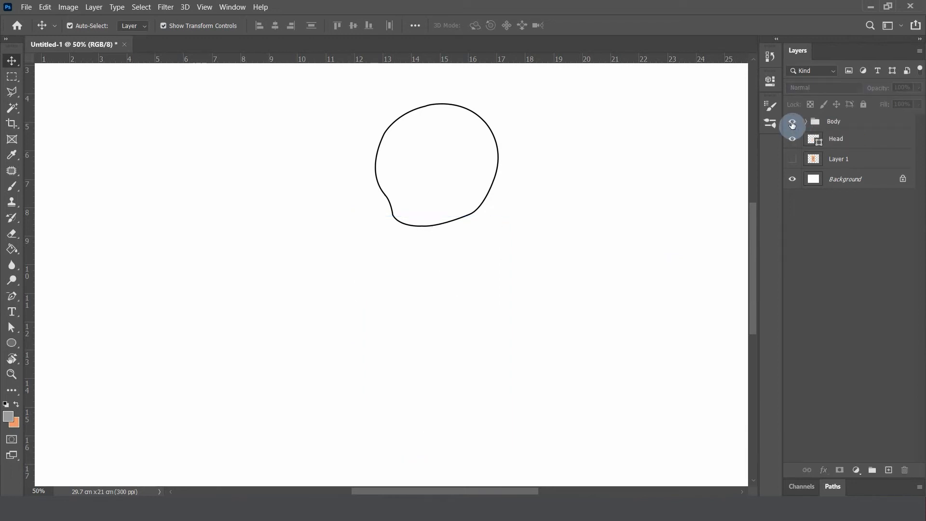
{"action": "left_click", "coordinate": [793, 123]}
{"action": "left_click", "coordinate": [793, 123]}
{"action": "left_click", "coordinate": [793, 123]}
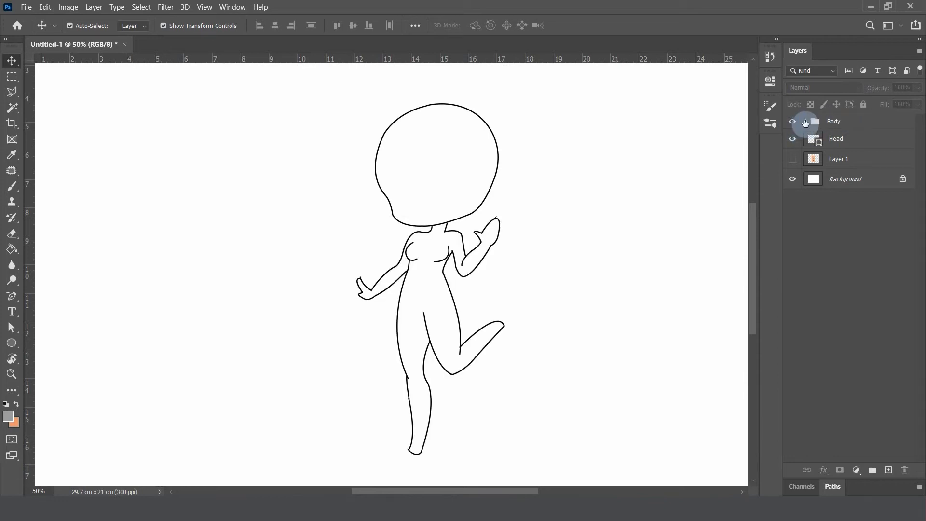
Expand the Body group to review its individual shape layers, and collapse it again
{"action": "left_click", "coordinate": [806, 122]}
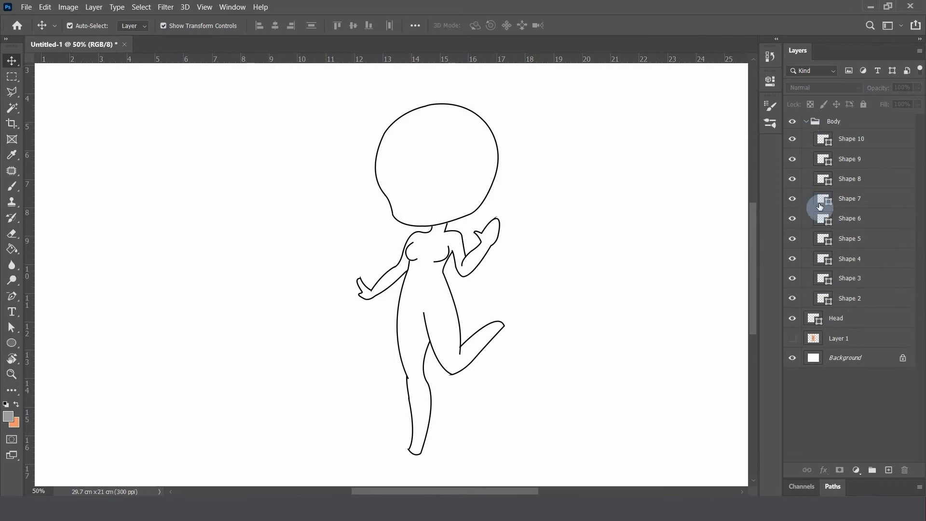
{"action": "left_click", "coordinate": [806, 122]}
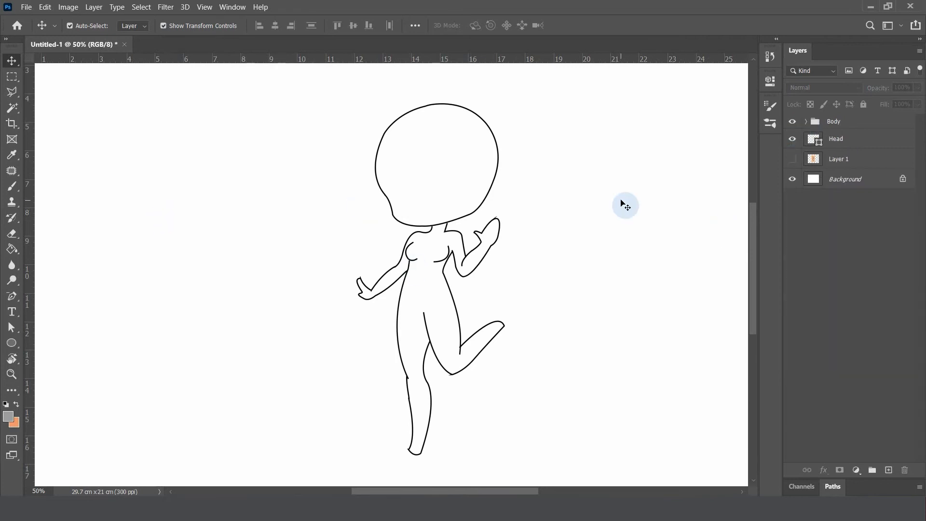
{"action": "left_click", "coordinate": [807, 122]}
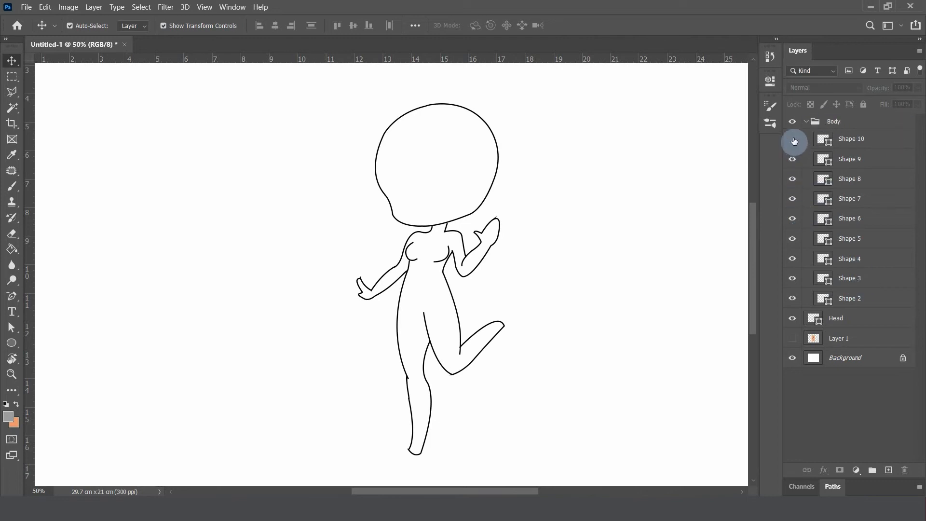
{"action": "left_click_drag", "start_coordinate": [794, 141], "coordinate": [792, 261]}
{"action": "left_click", "coordinate": [792, 260]}
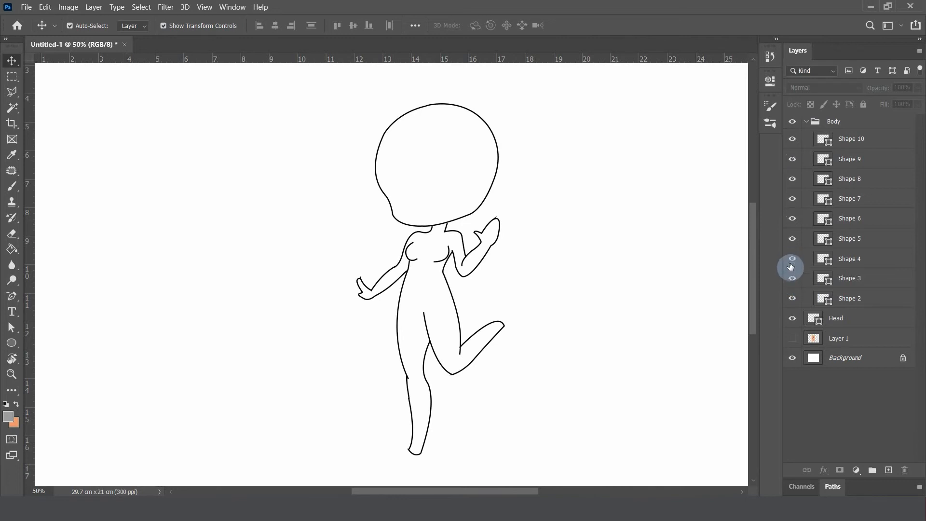
{"action": "left_click", "coordinate": [806, 123]}
Duplicate the Body group and hide the original group so only the copy shows
{"action": "left_click", "coordinate": [881, 121]}
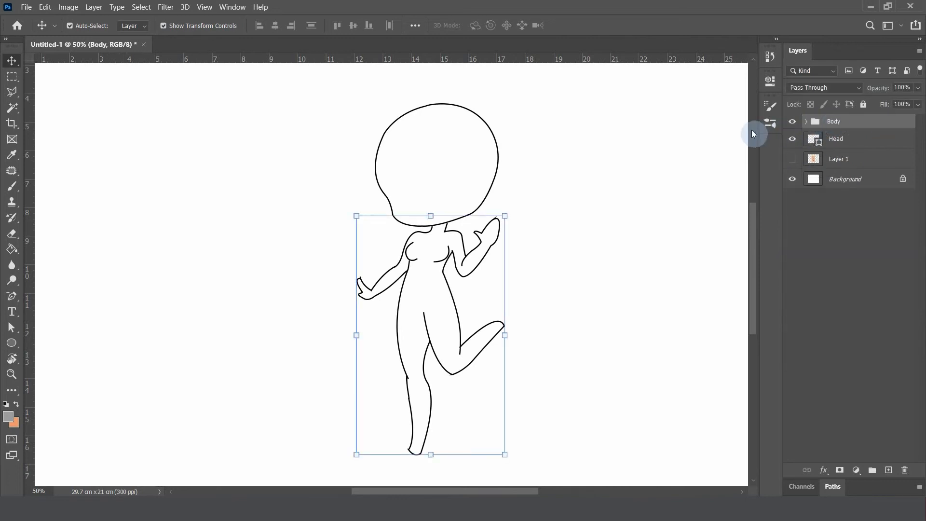
{"action": "right_click", "coordinate": [839, 124]}
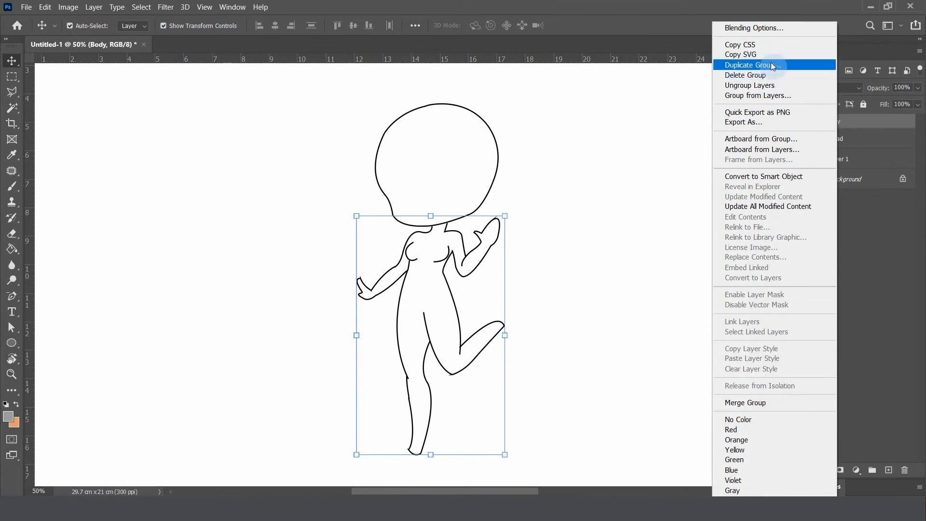
{"action": "left_click", "coordinate": [869, 124]}
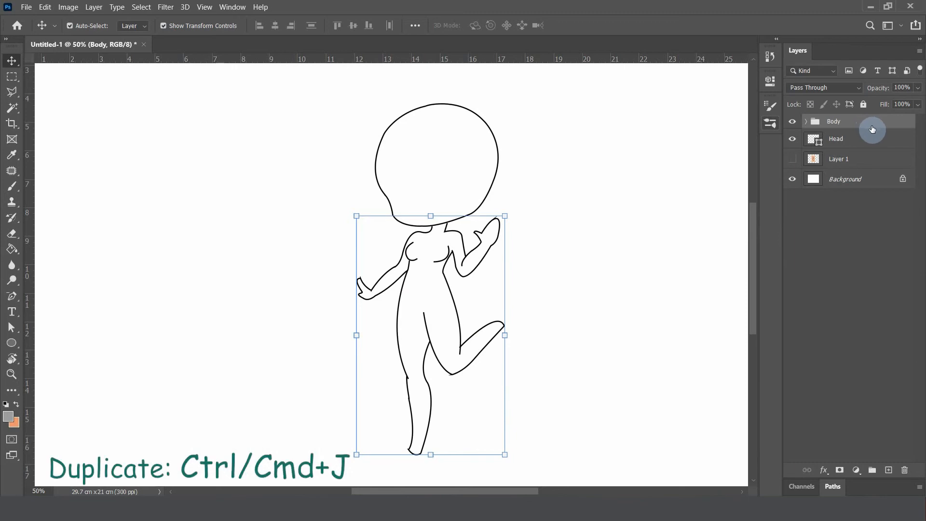
{"action": "left_click_drag", "start_coordinate": [852, 125], "coordinate": [889, 472]}
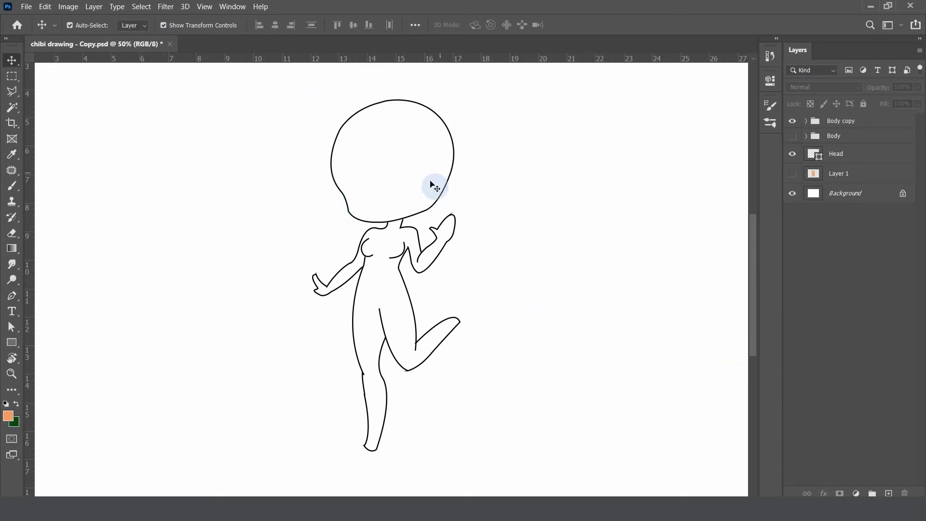
Duplicate the Head layer and hide the original Head layer
{"action": "left_click", "coordinate": [839, 158]}
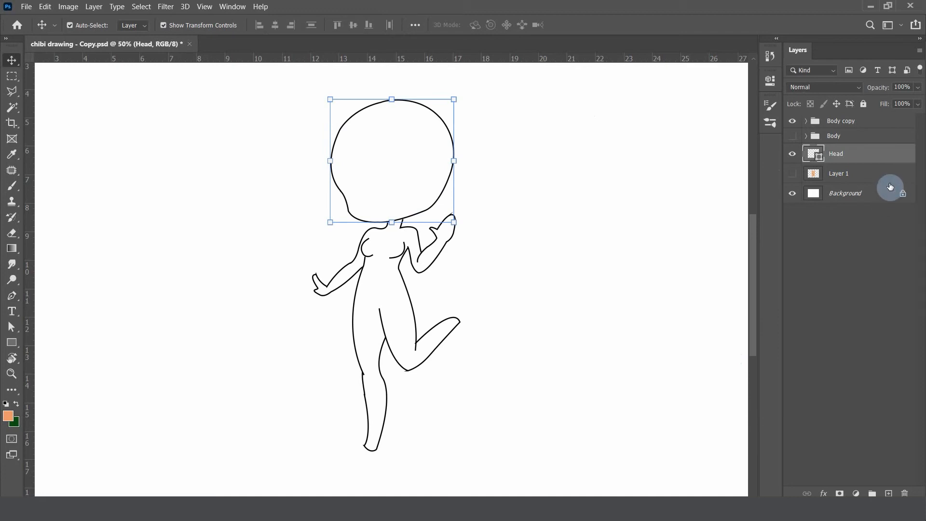
{"action": "key", "text": "ctrl+j"}
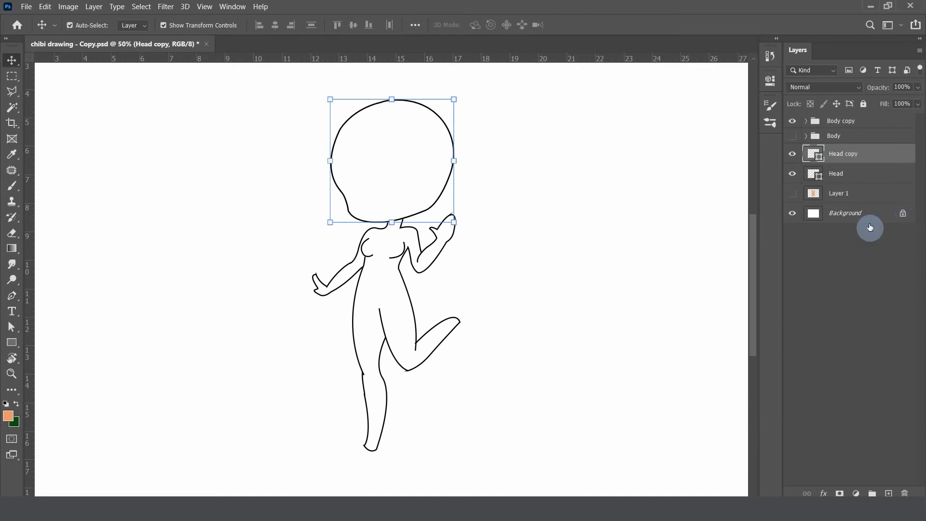
{"action": "left_click", "coordinate": [793, 176]}
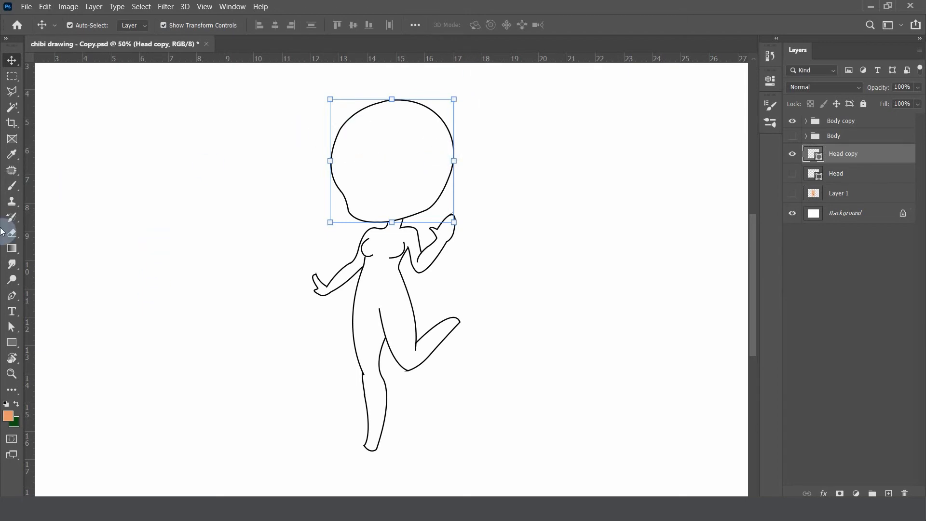
{"action": "left_click", "coordinate": [12, 187]}
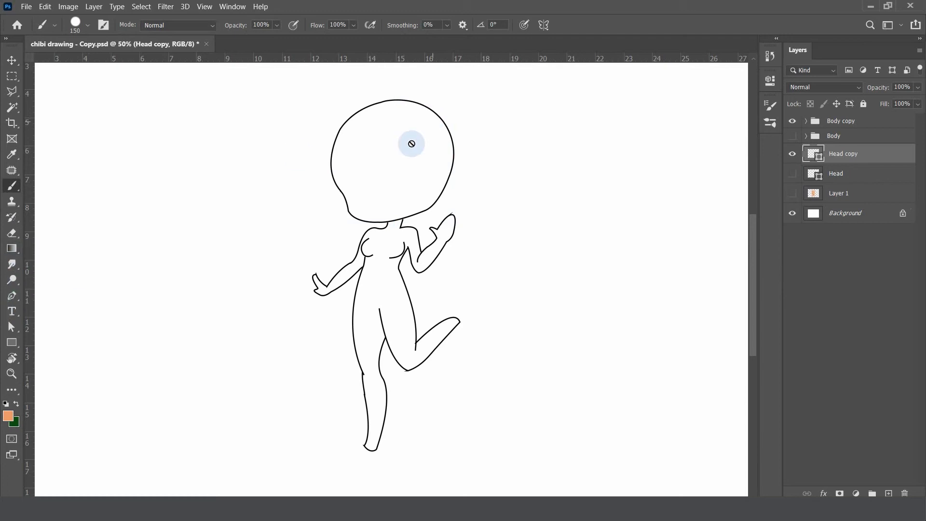
{"action": "left_click", "coordinate": [376, 172]}
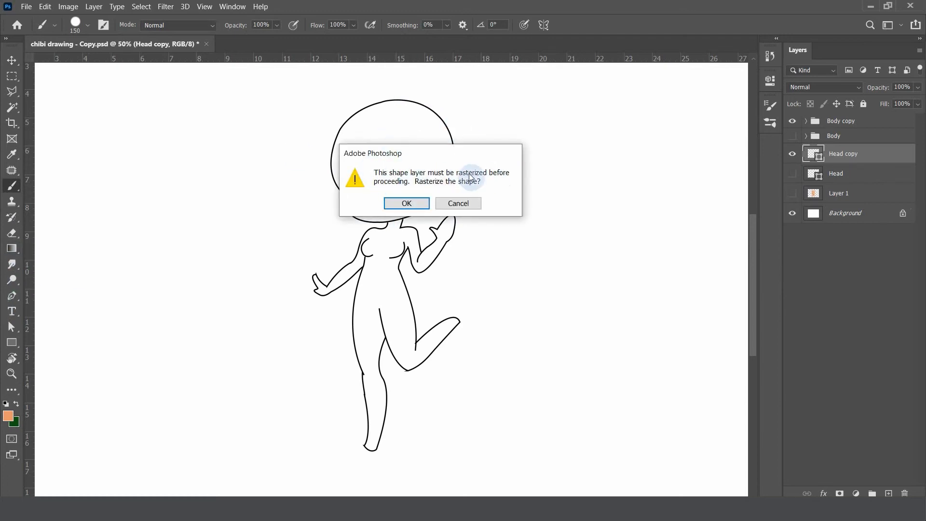
{"action": "left_click", "coordinate": [466, 204]}
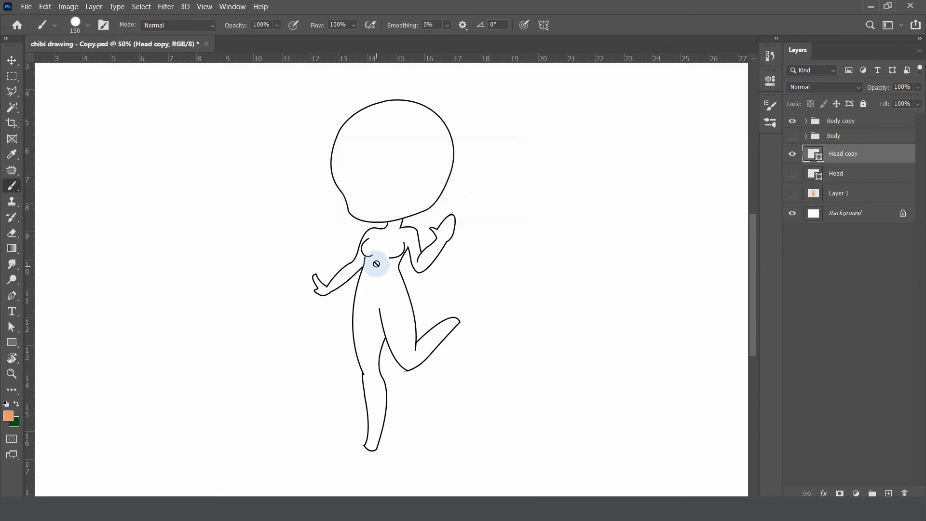
Set the fill of the Head copy shape to orange from the recently used colors
{"action": "left_click", "coordinate": [11, 296]}
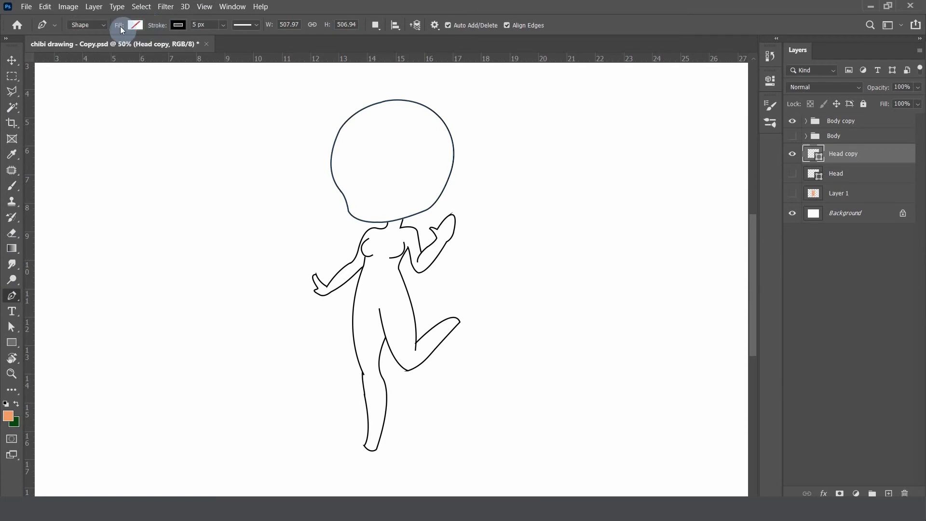
{"action": "left_click", "coordinate": [135, 27]}
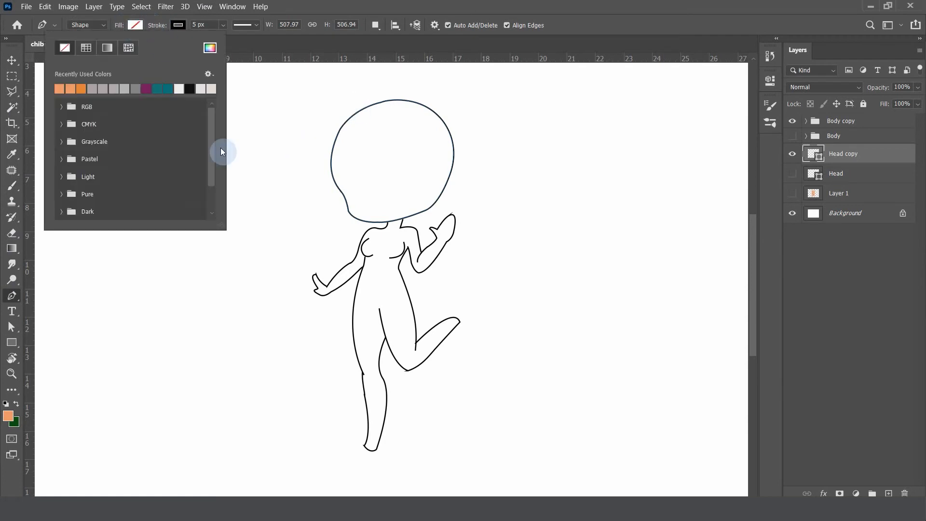
{"action": "left_click", "coordinate": [81, 88]}
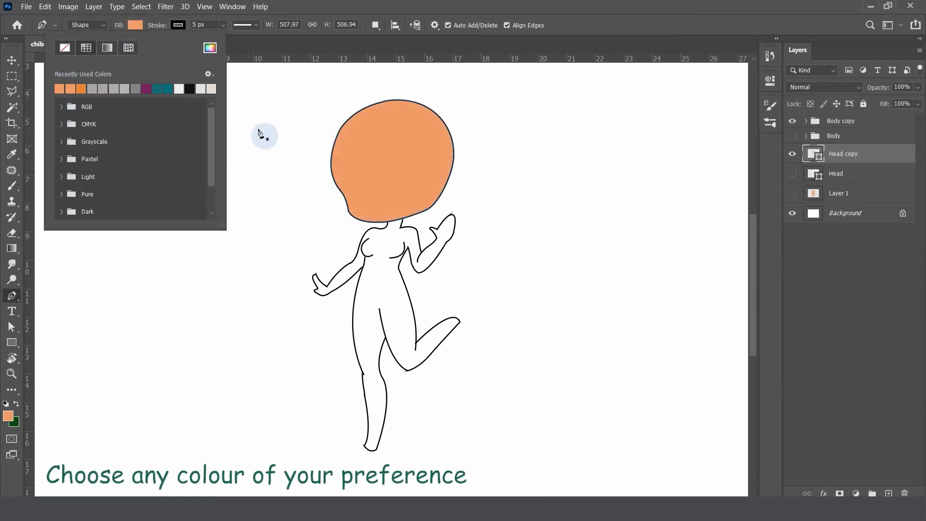
{"action": "left_click", "coordinate": [461, 4]}
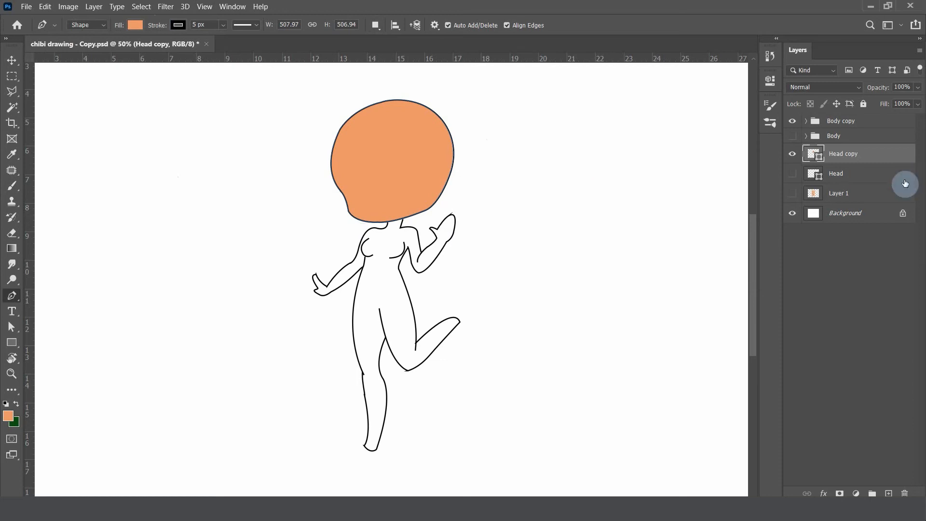
Hide the orange Head copy, duplicate the original Head layer again, and leave only the new duplicate of the head visible
{"action": "left_click", "coordinate": [792, 155]}
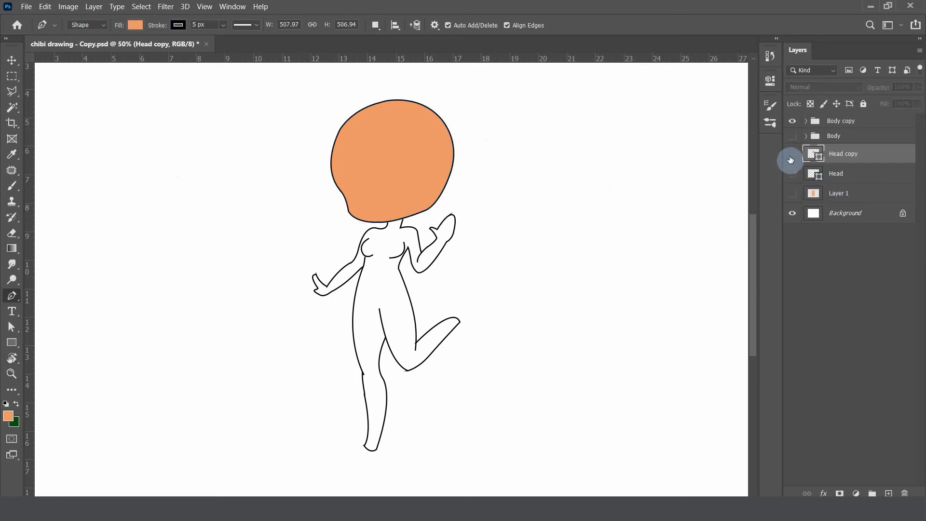
{"action": "left_click", "coordinate": [792, 174]}
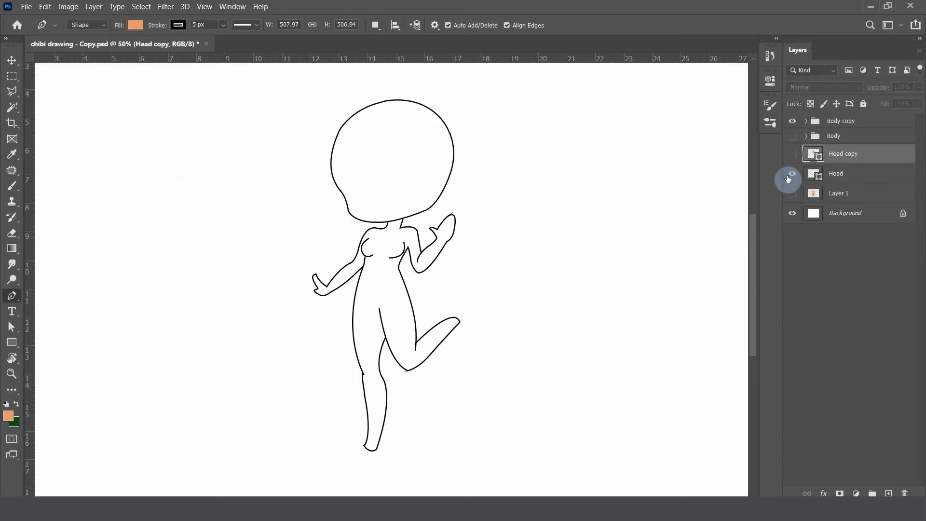
{"action": "left_click", "coordinate": [847, 177]}
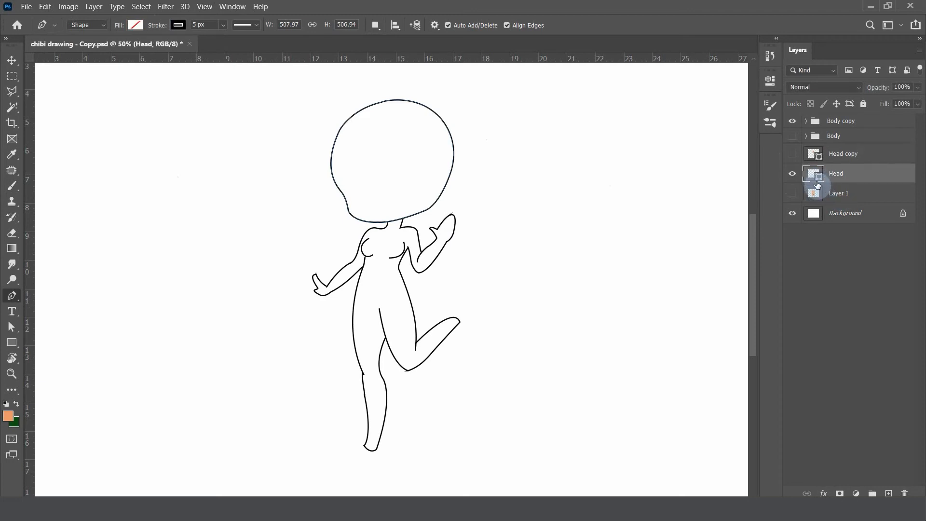
{"action": "key", "text": "ctrl+j"}
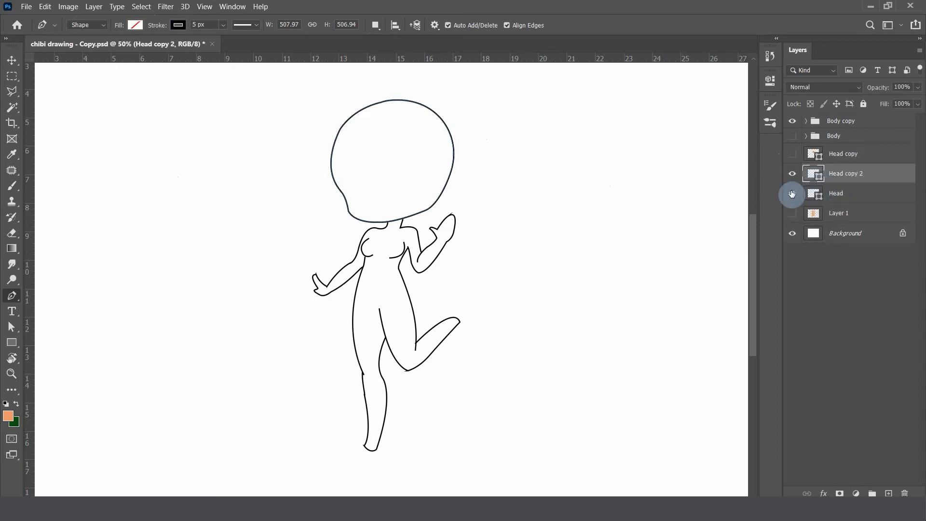
{"action": "left_click", "coordinate": [792, 193]}
Rasterize the Head copy 2 layer
{"action": "left_click", "coordinate": [836, 178]}
{"action": "key", "text": "v"}
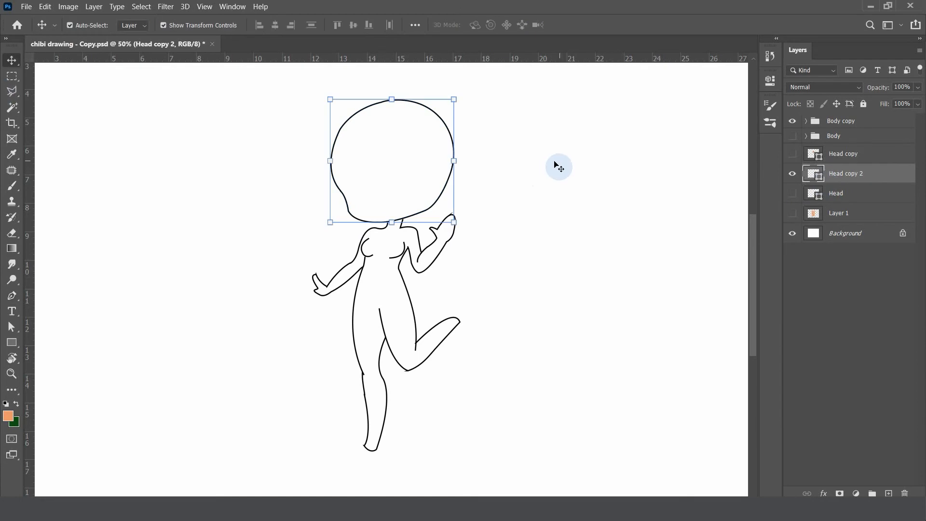
{"action": "right_click", "coordinate": [853, 180]}
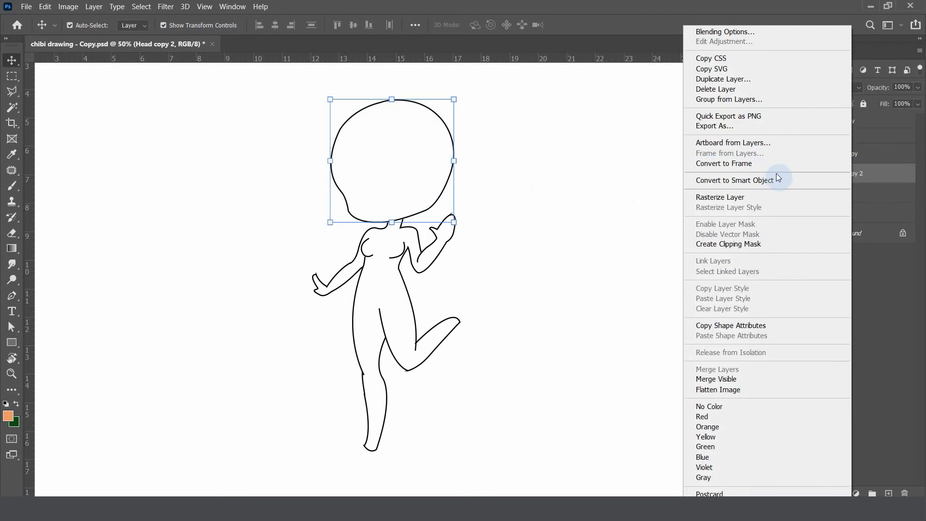
{"action": "left_click", "coordinate": [735, 198]}
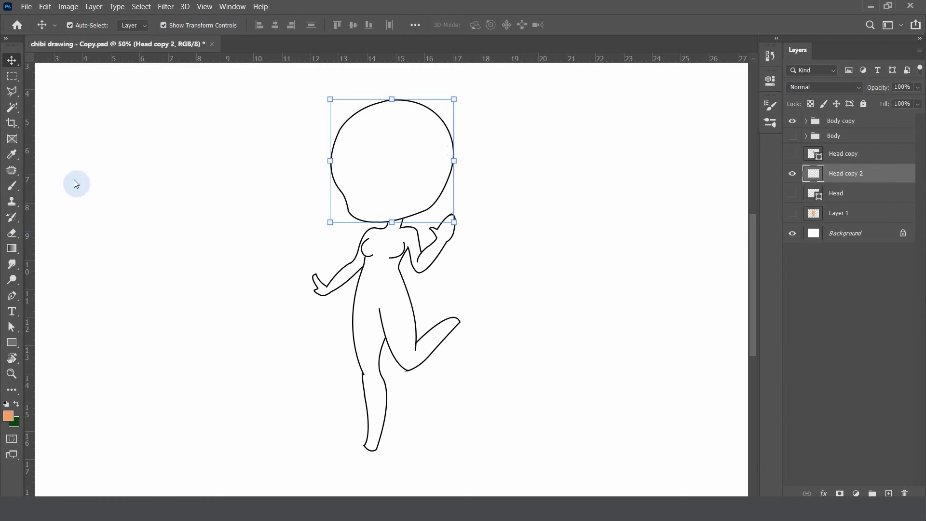
Select the inside of the head outline with the Magic Wand, paint it orange with a 400 px brush, and clear the selection
{"action": "left_click", "coordinate": [12, 107]}
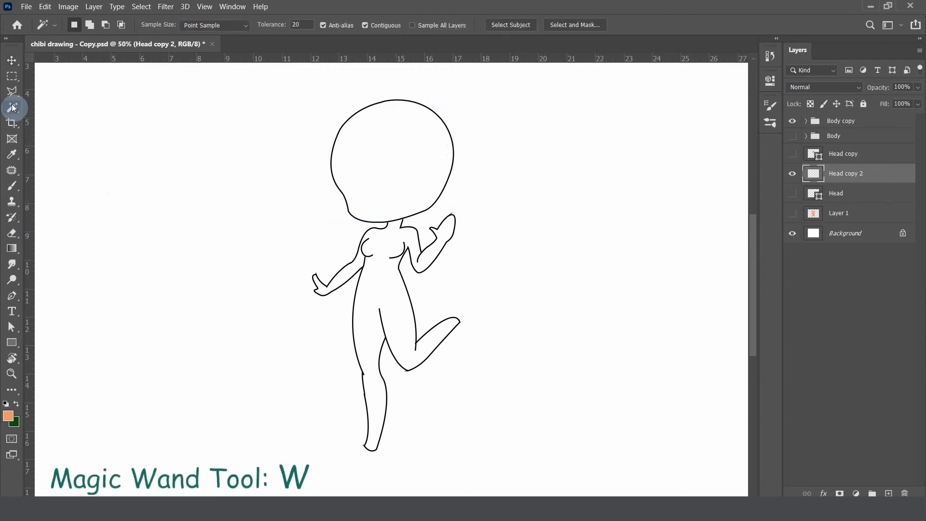
{"action": "left_click", "coordinate": [65, 129]}
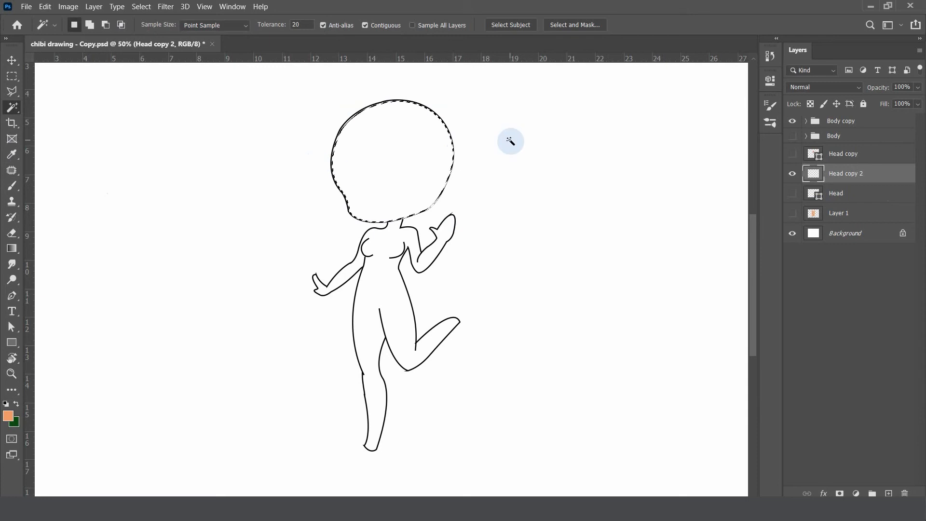
{"action": "key", "text": "b"}
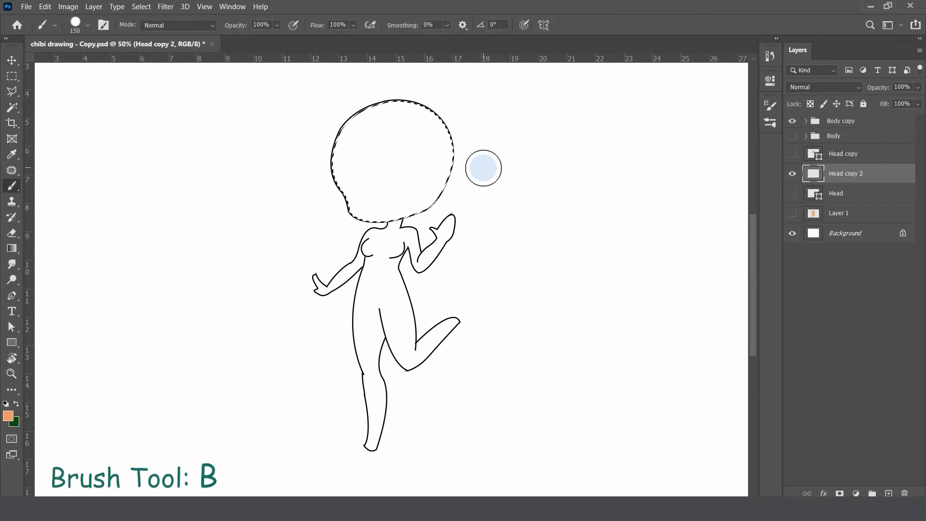
{"action": "key", "text": "bracketright"}
{"action": "key", "text": "bracketright"}
{"action": "key", "text": "bracketright"}
{"action": "key", "text": "bracketright"}
{"action": "key", "text": "bracketright"}
{"action": "mouse_move", "coordinate": [420, 195]}
{"action": "left_mouse_down"}
{"action": "mouse_move", "coordinate": [475, 155]}
{"action": "mouse_move", "coordinate": [259, 166]}
{"action": "left_mouse_up"}
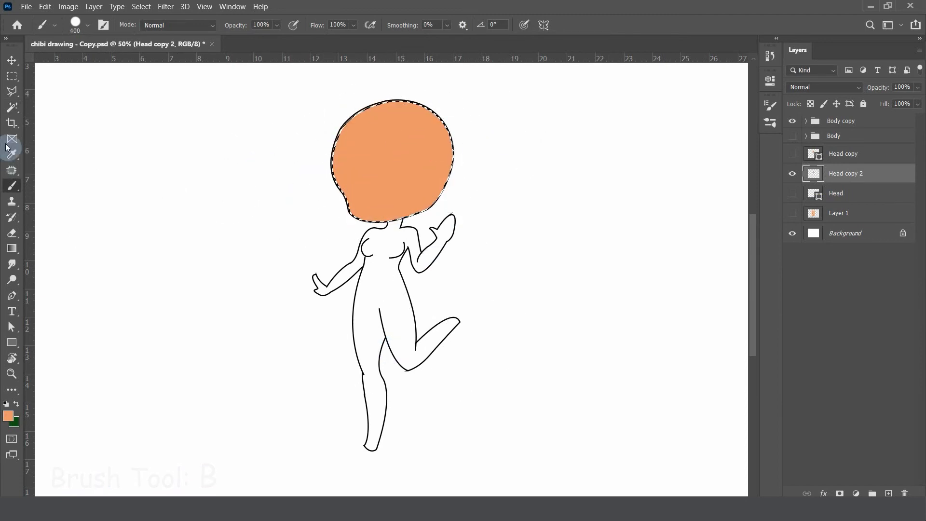
{"action": "key", "text": "ctrl+d"}
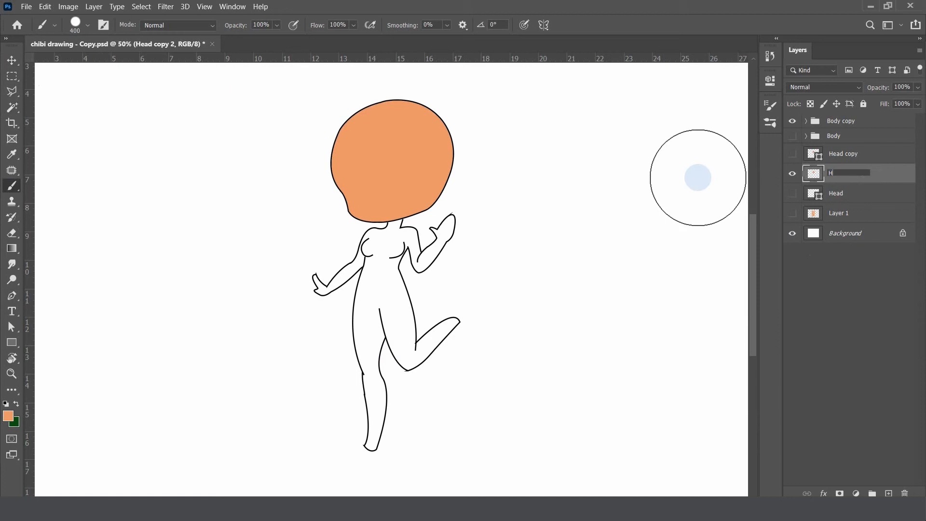
Rename the Head copy 2 layer as Head Colour and deselect it
{"action": "type", "text": "ead Colour"}
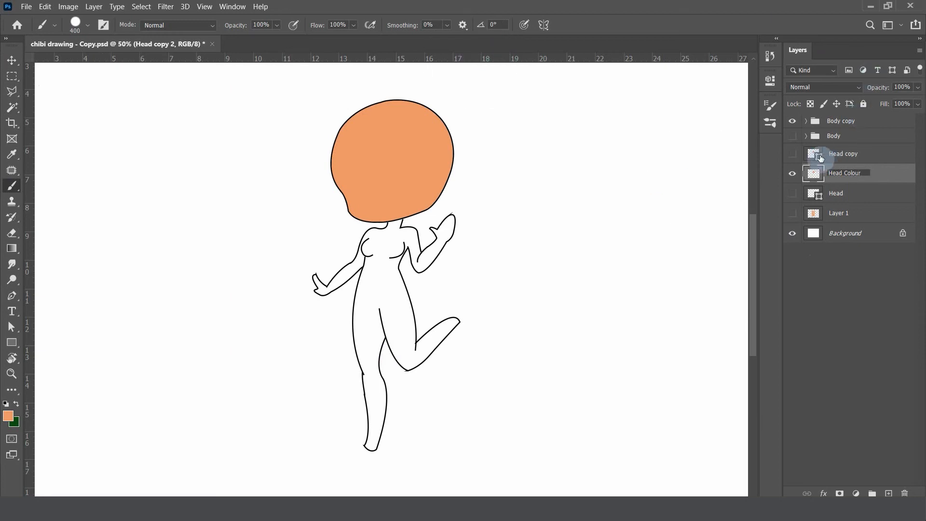
{"action": "key", "text": "Return"}
{"action": "key", "text": "v"}
{"action": "left_click", "coordinate": [512, 251]}
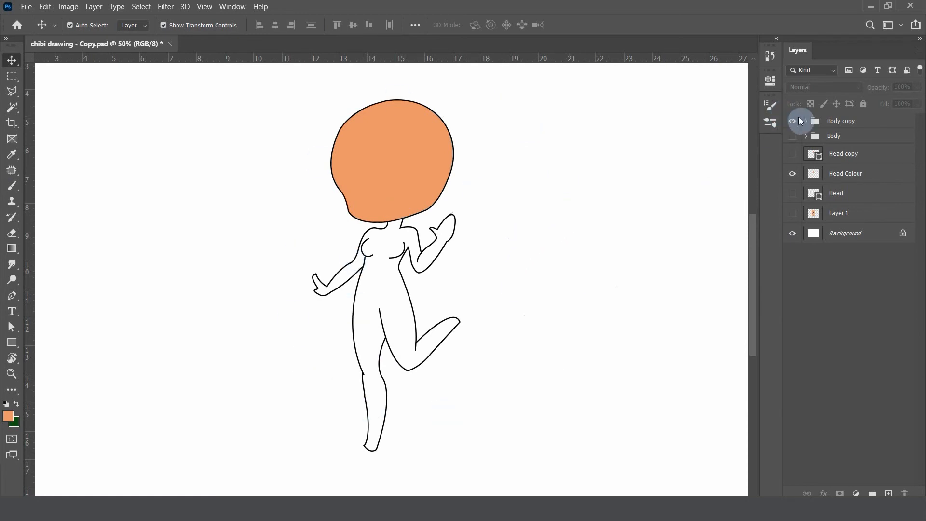
Rasterize the layers Shape 2 through Shape 10 in the Body copy group and merge them into one layer
{"action": "left_click", "coordinate": [828, 124]}
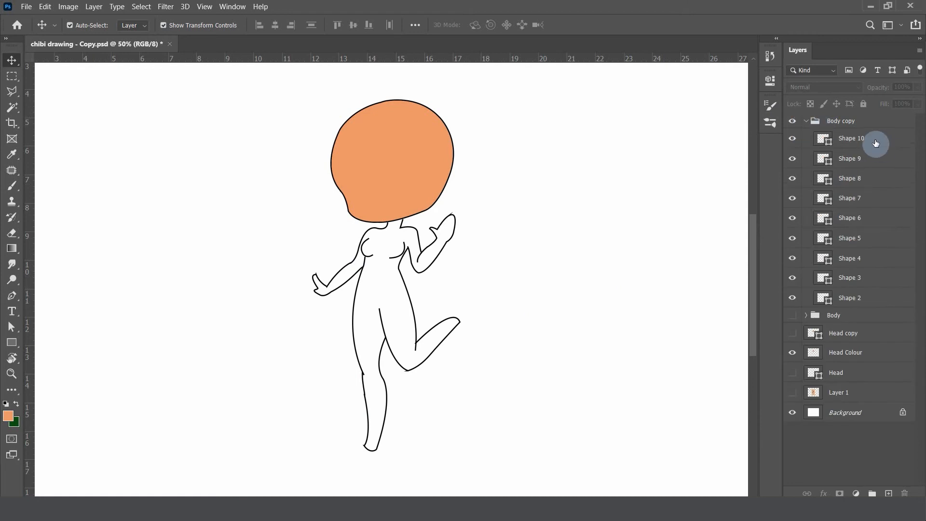
{"action": "left_click", "coordinate": [854, 143]}
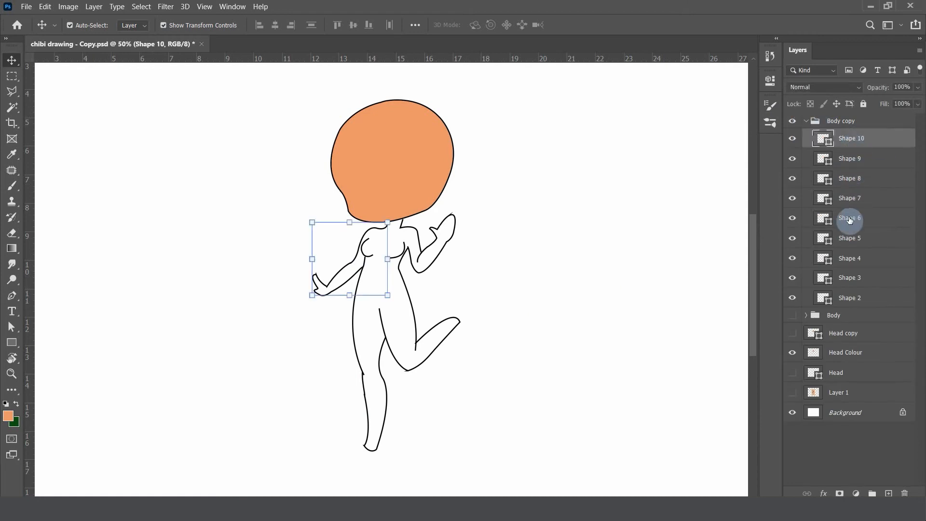
{"action": "left_click", "coordinate": [848, 299], "text": "shift"}
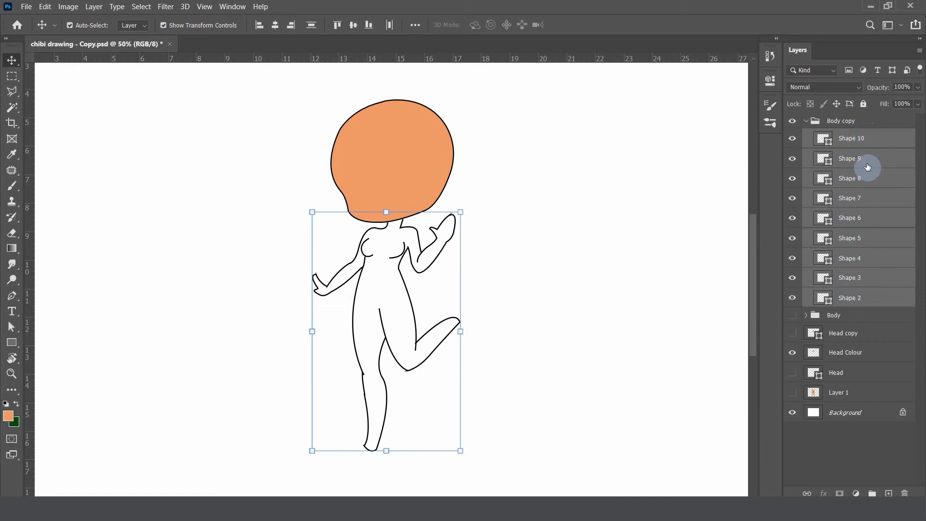
{"action": "right_click", "coordinate": [855, 303]}
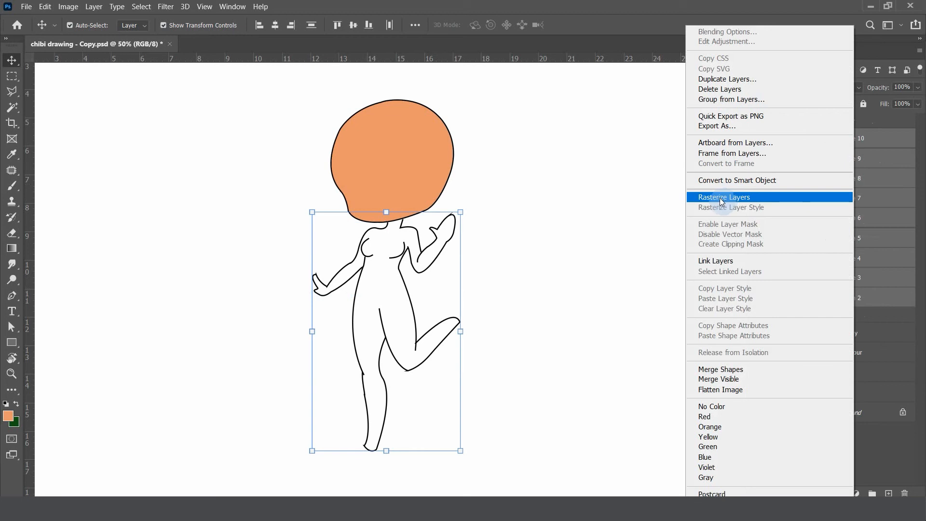
{"action": "left_click", "coordinate": [743, 198]}
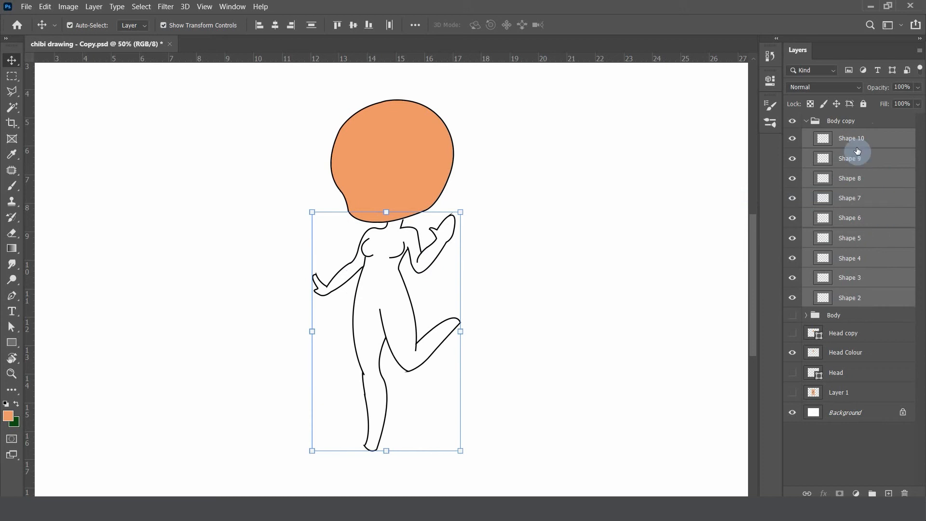
{"action": "right_click", "coordinate": [854, 298]}
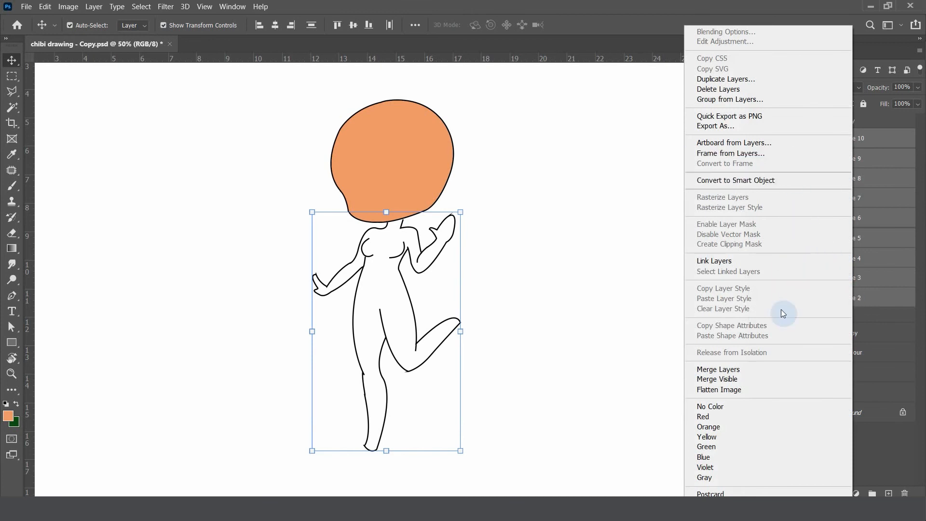
{"action": "left_click", "coordinate": [749, 372]}
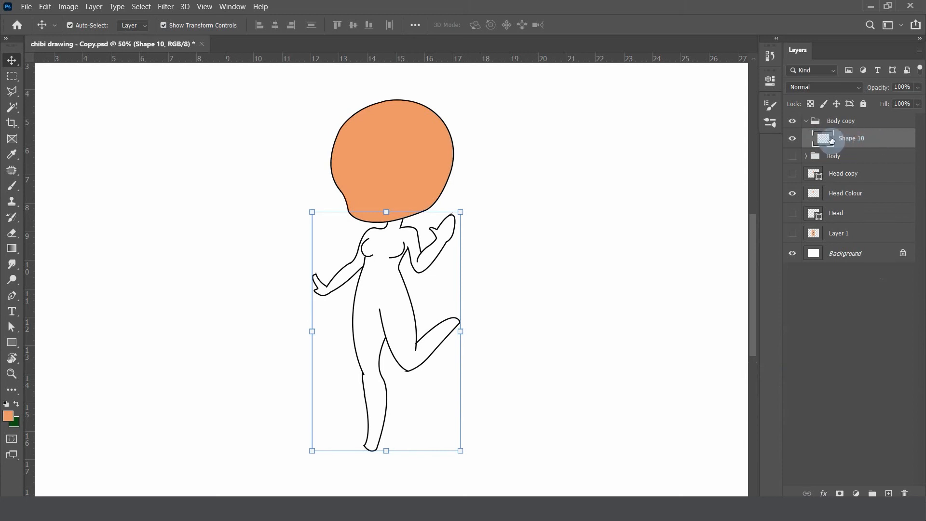
Toggle the merged Shape 10 layer's visibility off and on to check what it contains
{"action": "left_click", "coordinate": [793, 141]}
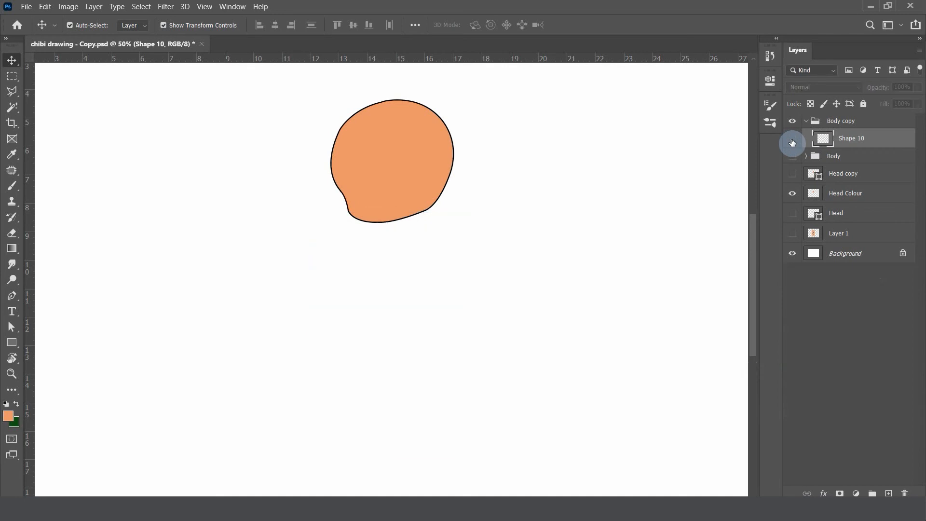
{"action": "left_click", "coordinate": [793, 140]}
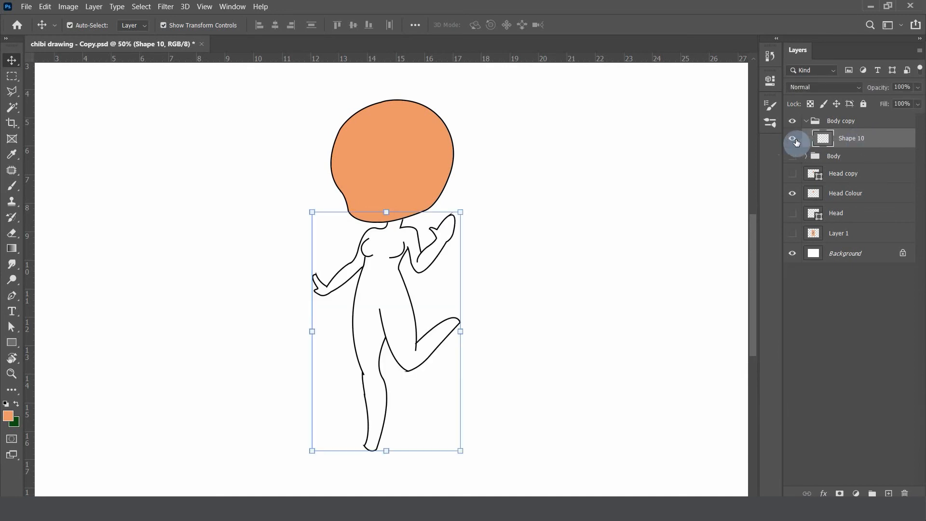
{"action": "left_click", "coordinate": [794, 140]}
{"action": "left_click", "coordinate": [794, 140]}
{"action": "left_click", "coordinate": [794, 140]}
{"action": "left_click", "coordinate": [794, 140]}
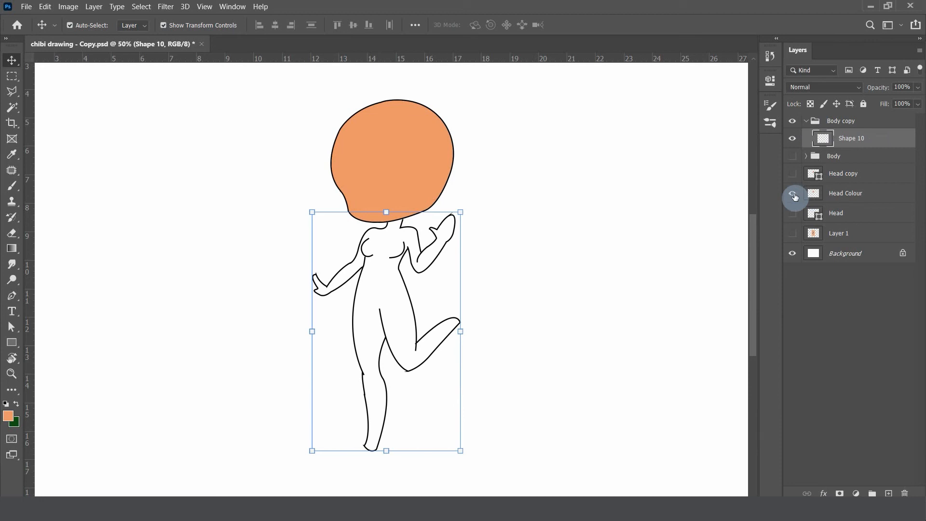
Hide the Head Colour layer and inspect the body outline around the neck for gaps
{"action": "left_click", "coordinate": [794, 194]}
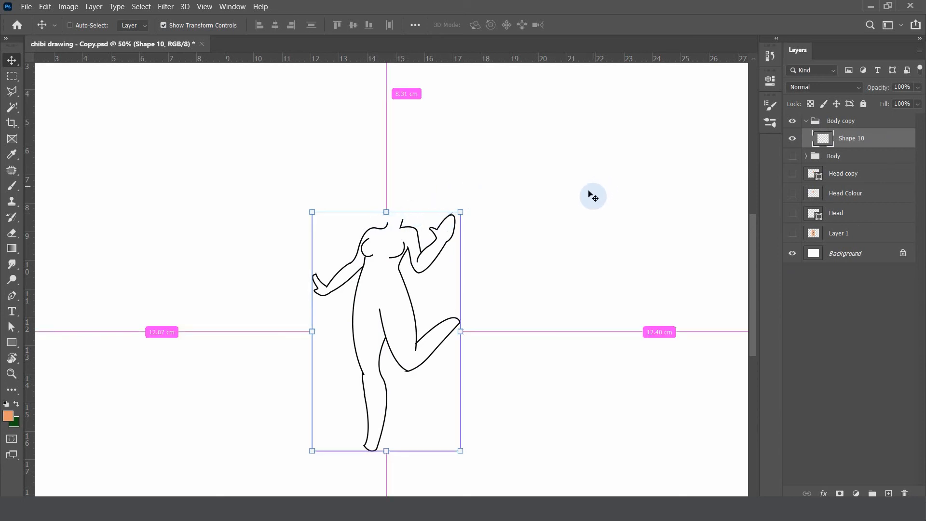
{"action": "key", "text": "ctrl+plus"}
{"action": "key", "text": "ctrl+plus"}
{"action": "key", "text": "ctrl+plus"}
{"action": "key", "text": "ctrl+plus"}
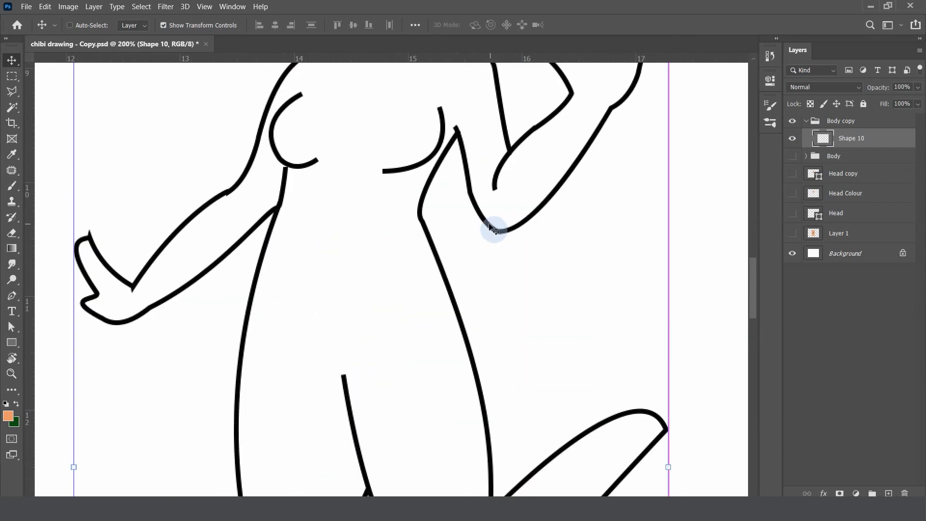
{"action": "scroll", "coordinate": [490, 226], "scroll_direction": "up", "scroll_amount": 3}
{"action": "scroll", "coordinate": [490, 219], "scroll_direction": "up", "scroll_amount": 1}
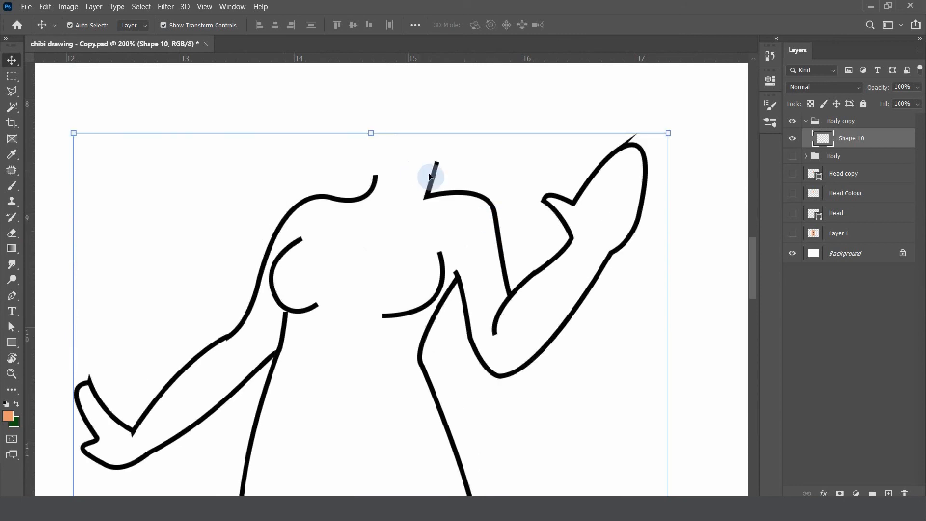
{"action": "key", "text": "ctrl+minus"}
{"action": "key", "text": "ctrl+minus"}
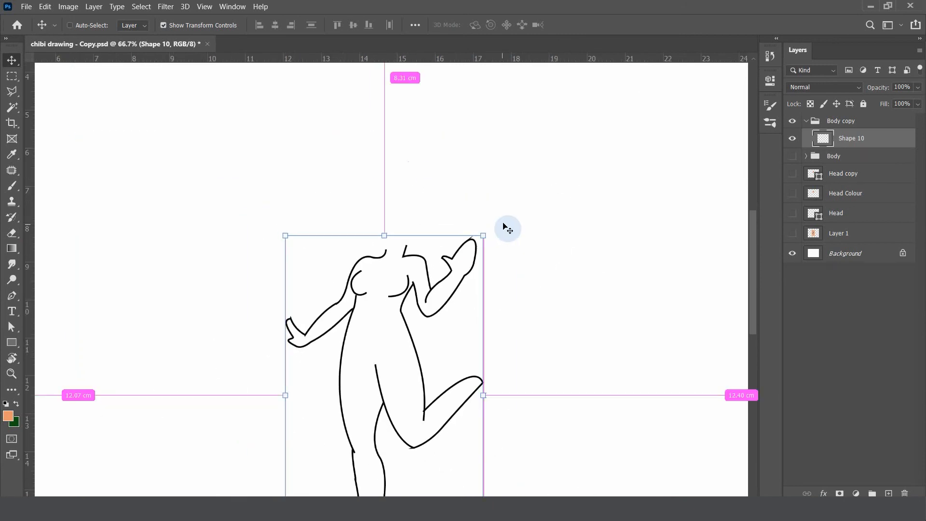
{"action": "scroll", "coordinate": [507, 229], "scroll_direction": "down", "scroll_amount": 2}
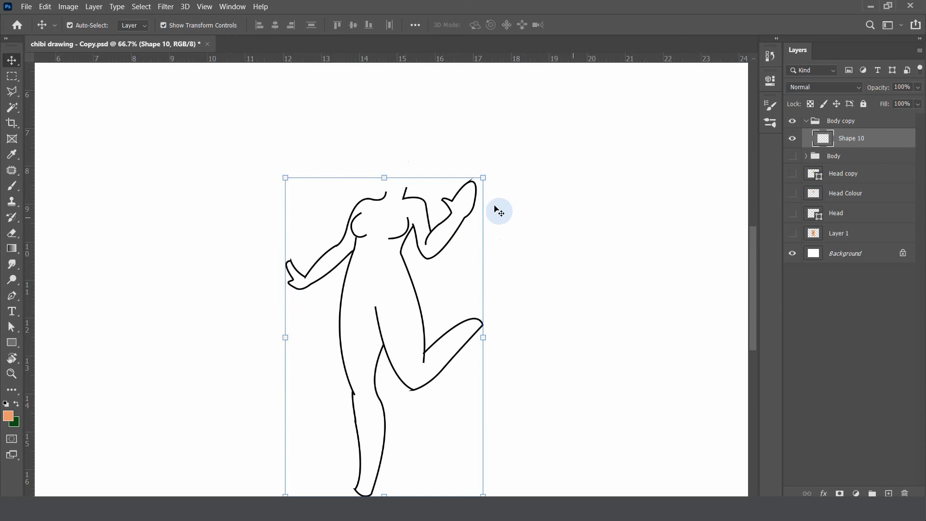
Try to select the inside of the body outline with the Magic Wand, and clear the selection
{"action": "key", "text": "w"}
{"action": "left_click", "coordinate": [389, 261]}
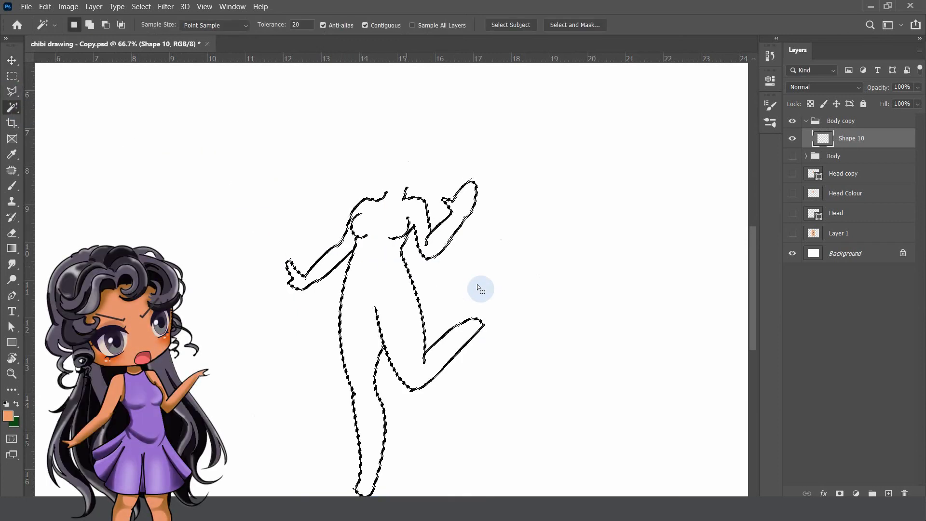
{"action": "key", "text": "ctrl+minus"}
{"action": "key", "text": "ctrl+minus"}
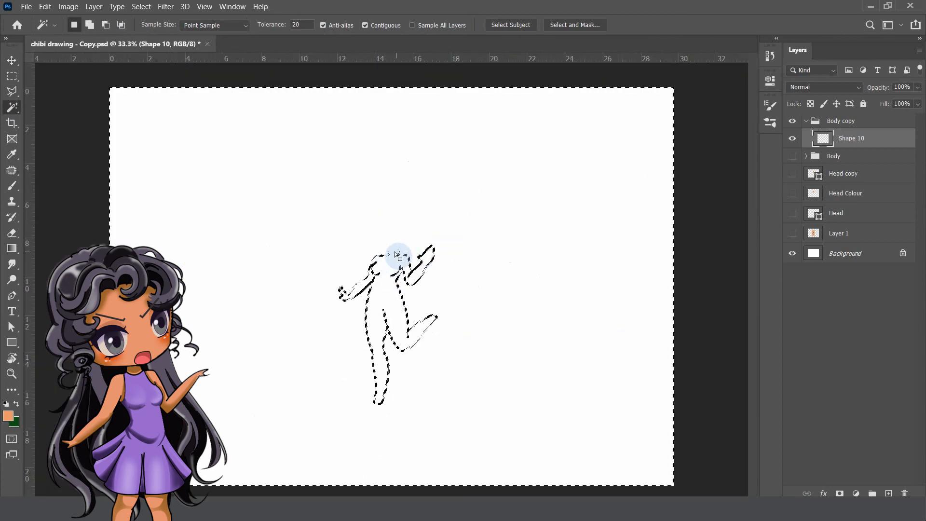
{"action": "key", "text": "ctrl+d"}
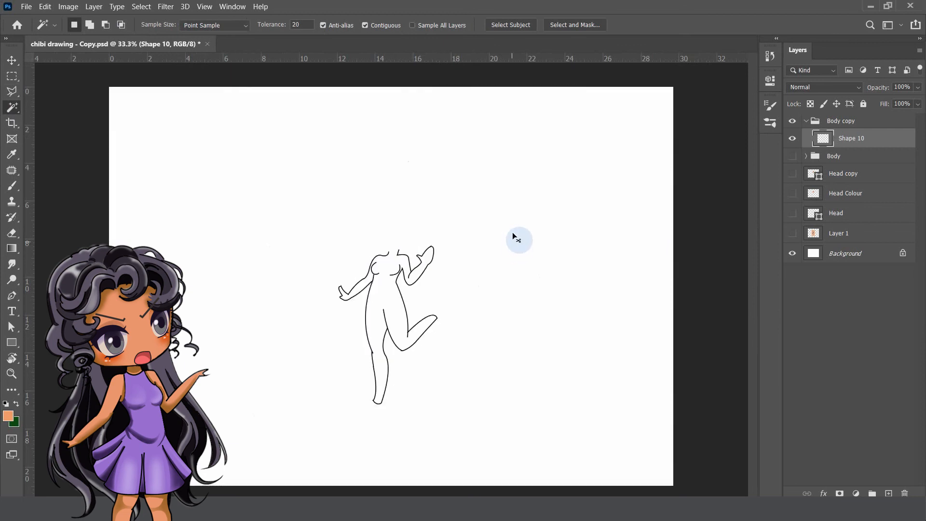
Close the open neck of the body outline with an orange line, using a 6 px brush
{"action": "key", "text": "ctrl+plus"}
{"action": "left_click", "coordinate": [512, 233]}
{"action": "key", "text": "ctrl+plus"}
{"action": "left_click", "coordinate": [513, 232]}
{"action": "key", "text": "ctrl+plus"}
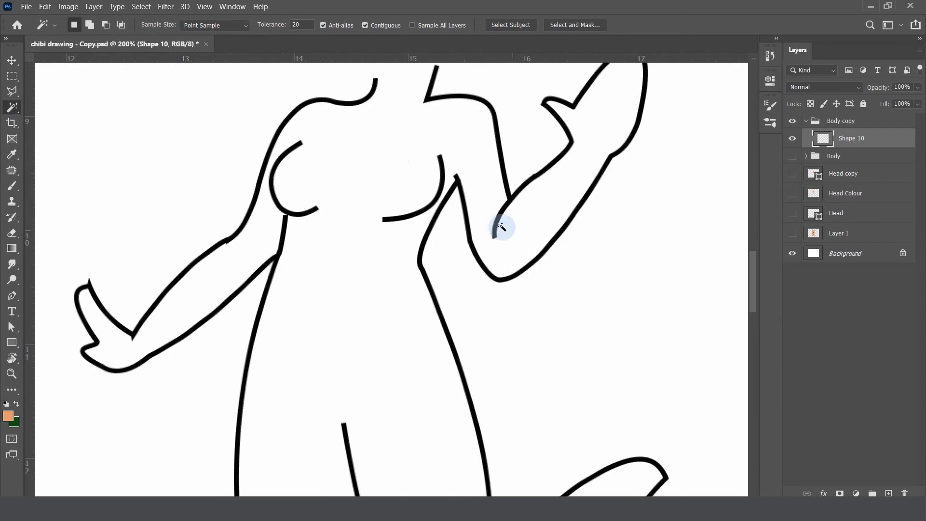
{"action": "scroll", "coordinate": [501, 227], "scroll_direction": "up", "scroll_amount": 2}
{"action": "key", "text": "b"}
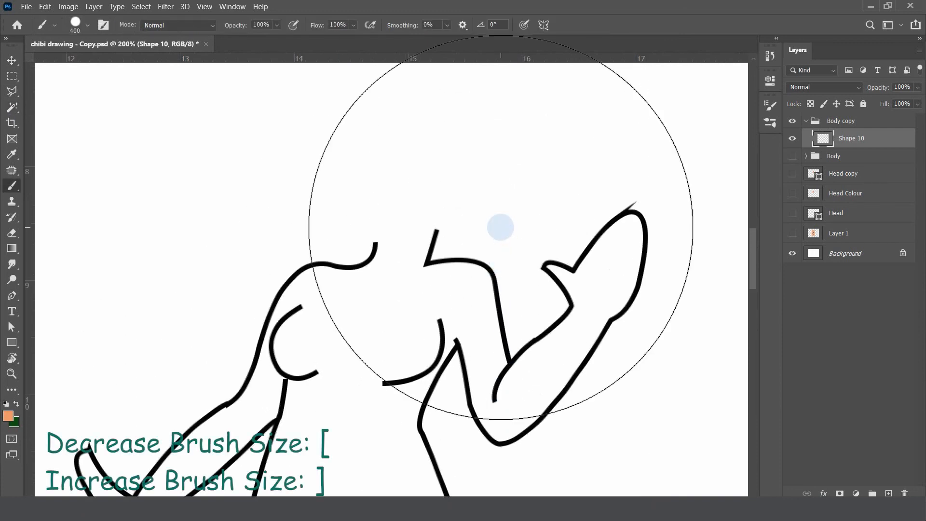
{"action": "key", "text": "bracketleft"}
{"action": "key", "text": "bracketleft"}
{"action": "key", "text": "bracketleft"}
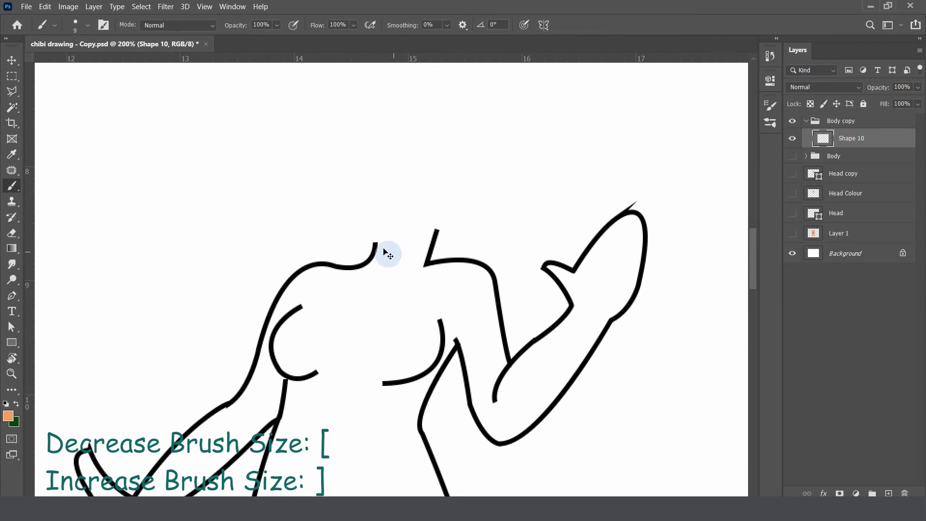
{"action": "key", "text": "ctrl+plus"}
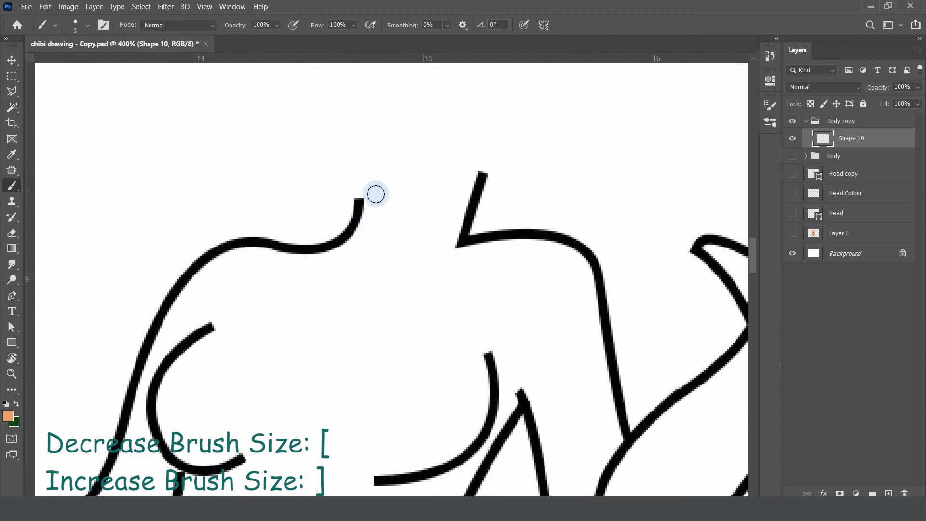
{"action": "key", "text": "bracketleft"}
{"action": "key", "text": "bracketleft"}
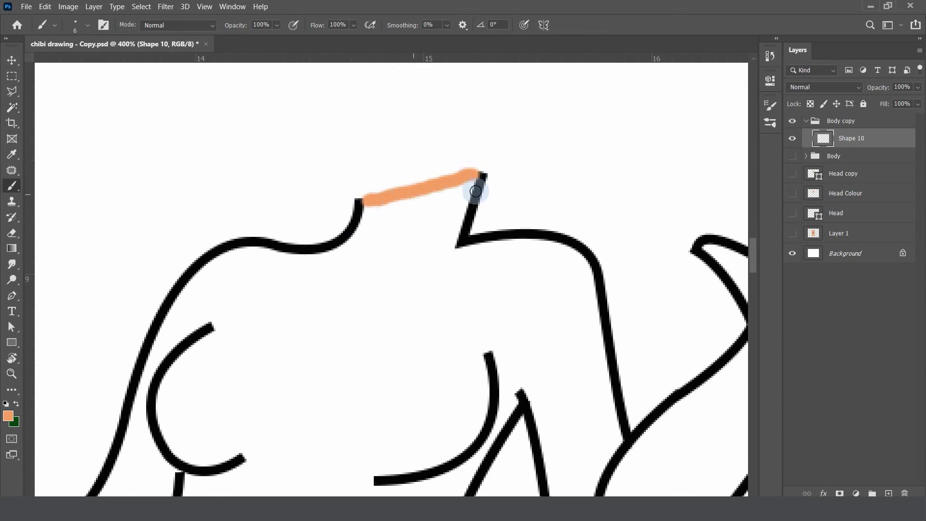
Select the inside of the closed body outline with the Magic Wand, paint it orange with a 600 px brush, and clear the selection
{"action": "scroll", "coordinate": [494, 211], "scroll_direction": "down", "scroll_amount": 6}
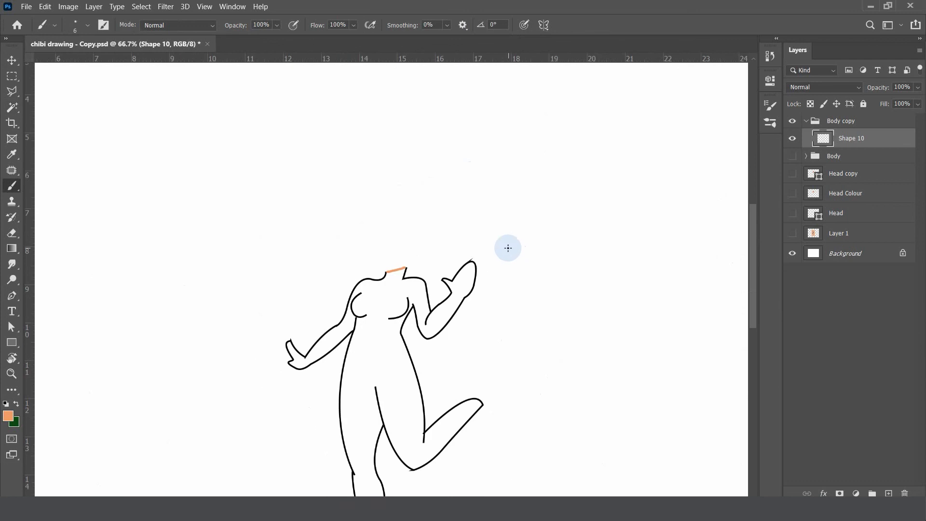
{"action": "scroll", "coordinate": [508, 248], "scroll_direction": "down", "scroll_amount": 3}
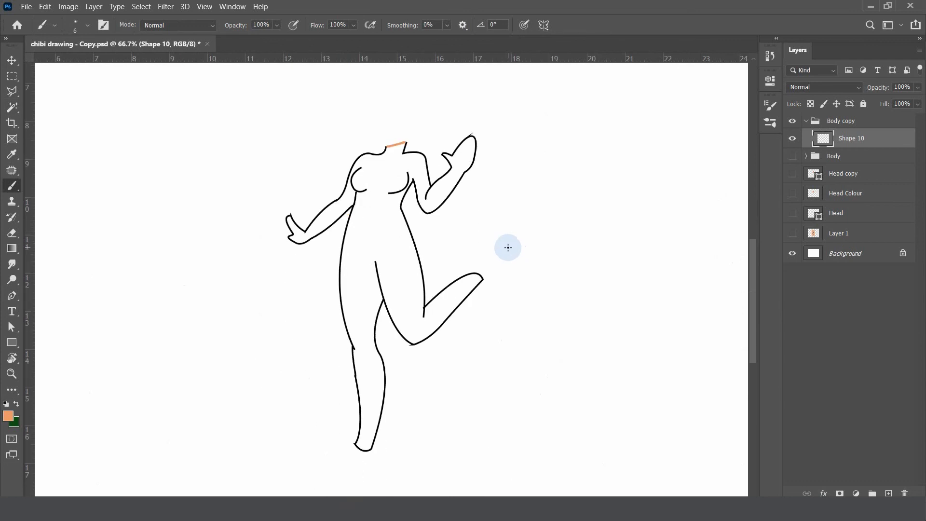
{"action": "key", "text": "w"}
{"action": "left_click", "coordinate": [383, 216]}
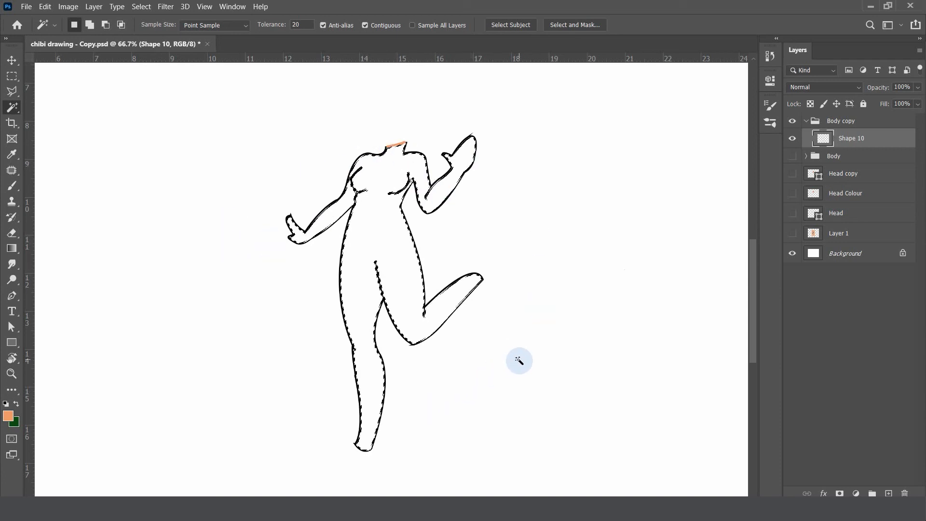
{"action": "key", "text": "b"}
{"action": "key", "text": "bracketright"}
{"action": "key", "text": "bracketright"}
{"action": "key", "text": "bracketright"}
{"action": "key", "text": "bracketright"}
{"action": "key", "text": "bracketright"}
{"action": "key", "text": "bracketright"}
{"action": "key", "text": "bracketright"}
{"action": "key", "text": "bracketright"}
{"action": "key", "text": "bracketright"}
{"action": "key", "text": "bracketright"}
{"action": "key", "text": "bracketright"}
{"action": "key", "text": "bracketright"}
{"action": "key", "text": "bracketright"}
{"action": "key", "text": "bracketright"}
{"action": "key", "text": "bracketright"}
{"action": "key", "text": "bracketright"}
{"action": "key", "text": "bracketright"}
{"action": "key", "text": "bracketright"}
{"action": "key", "text": "bracketright"}
{"action": "key", "text": "bracketright"}
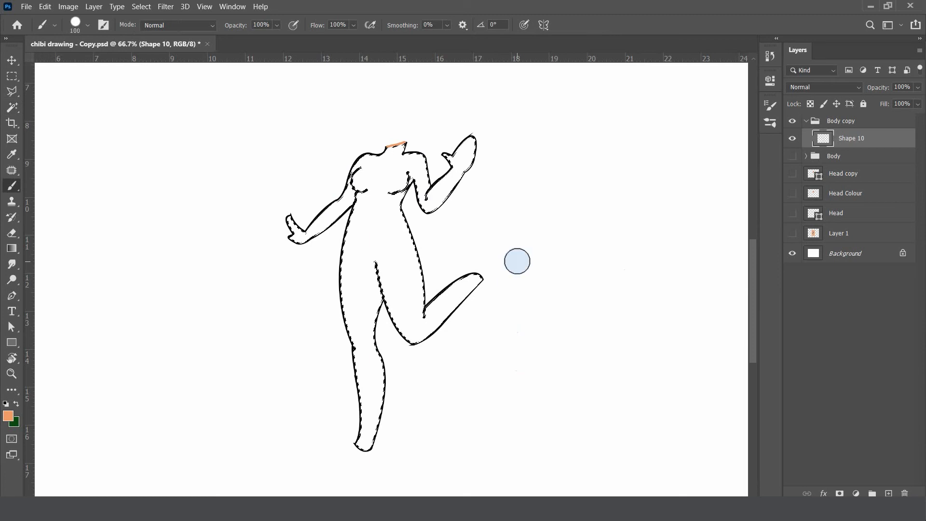
{"action": "key", "text": "bracketleft"}
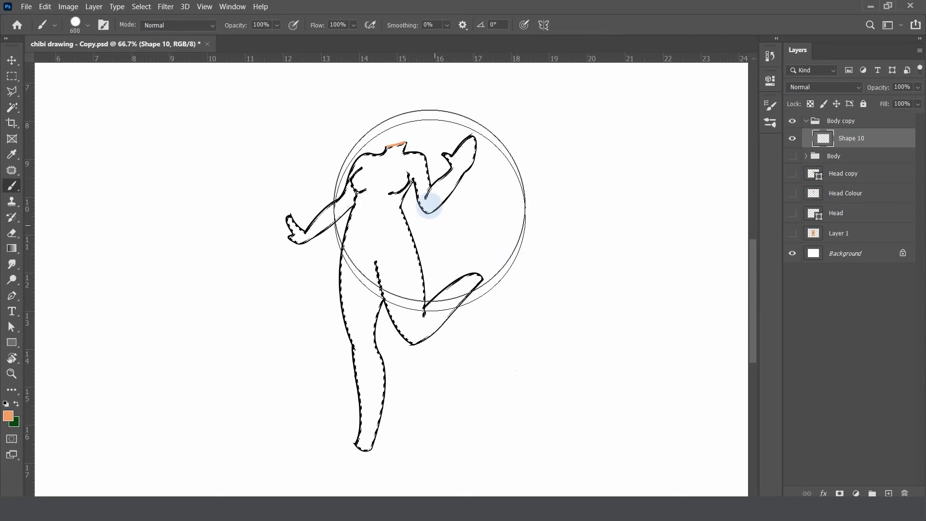
{"action": "mouse_move", "coordinate": [429, 206]}
{"action": "left_mouse_down"}
{"action": "mouse_move", "coordinate": [472, 259]}
{"action": "mouse_move", "coordinate": [475, 338]}
{"action": "mouse_move", "coordinate": [406, 401]}
{"action": "mouse_move", "coordinate": [422, 397]}
{"action": "mouse_move", "coordinate": [461, 298]}
{"action": "mouse_move", "coordinate": [356, 228]}
{"action": "mouse_move", "coordinate": [475, 189]}
{"action": "left_mouse_up"}
{"action": "key", "text": "ctrl+d"}
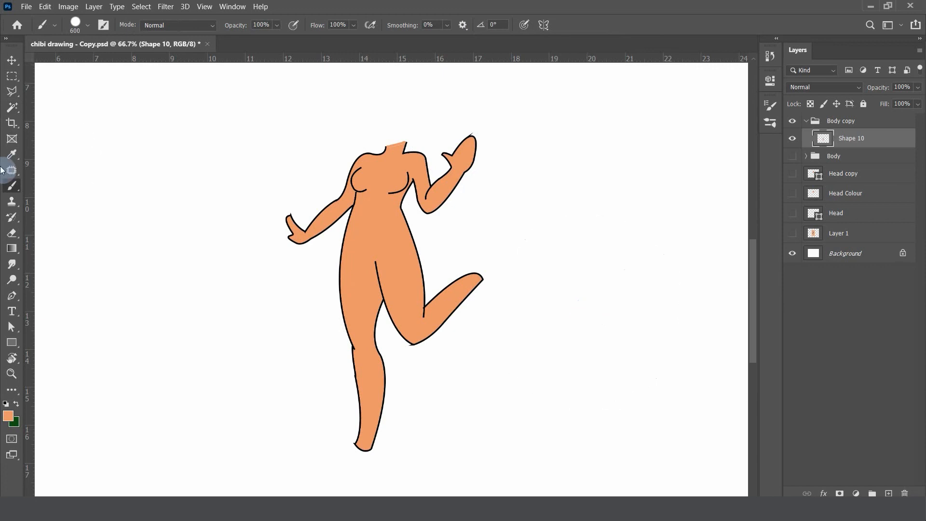
Erase the stray line tip above the raised hand with a 9 px eraser
{"action": "key", "text": "e"}
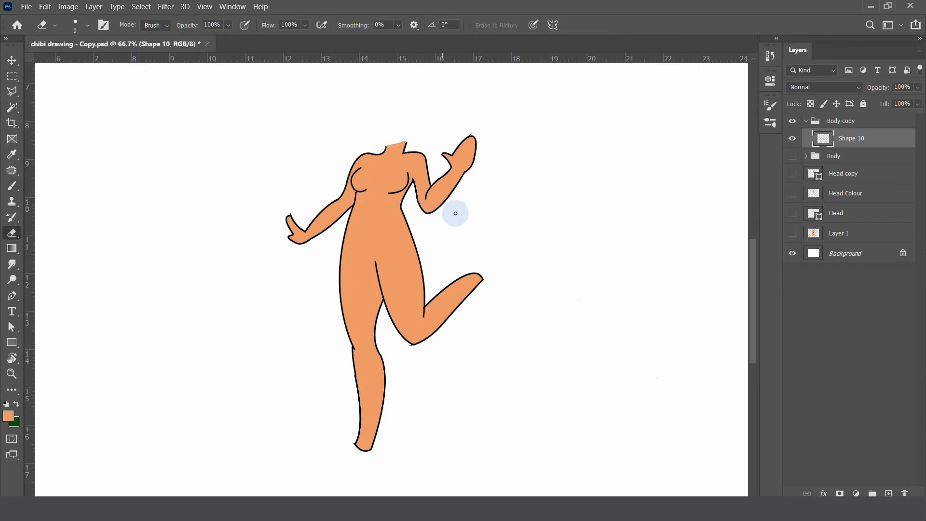
{"action": "key", "text": "ctrl+plus"}
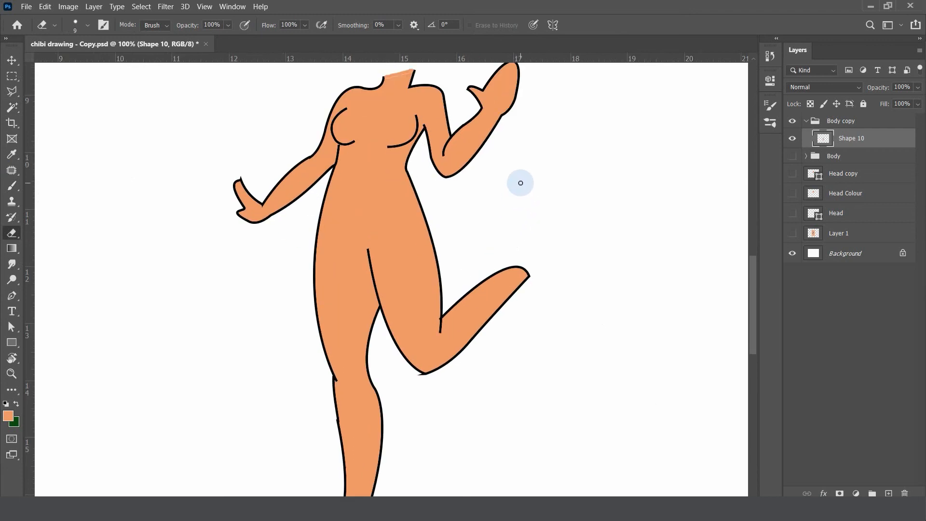
{"action": "scroll", "coordinate": [520, 183], "scroll_direction": "up", "scroll_amount": 3}
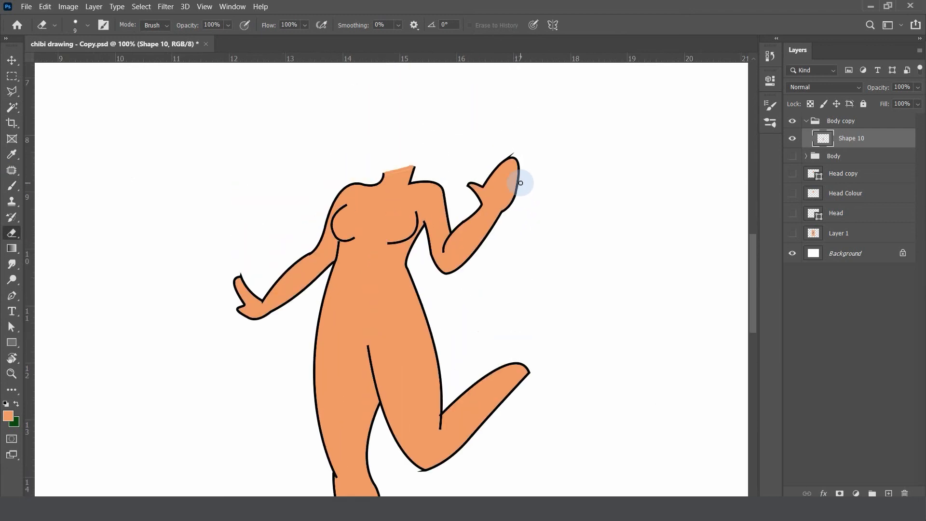
{"action": "scroll", "coordinate": [521, 183], "scroll_direction": "up", "scroll_amount": 1}
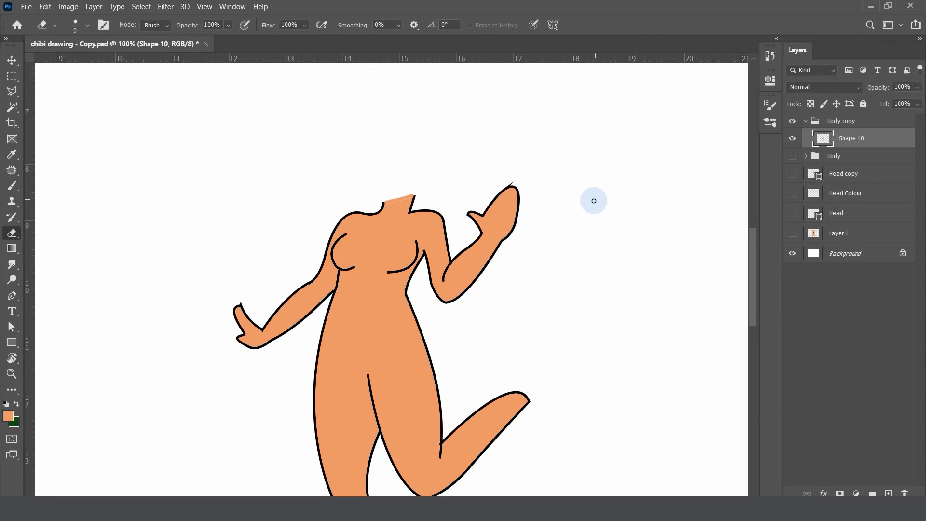
{"action": "key", "text": "ctrl+plus"}
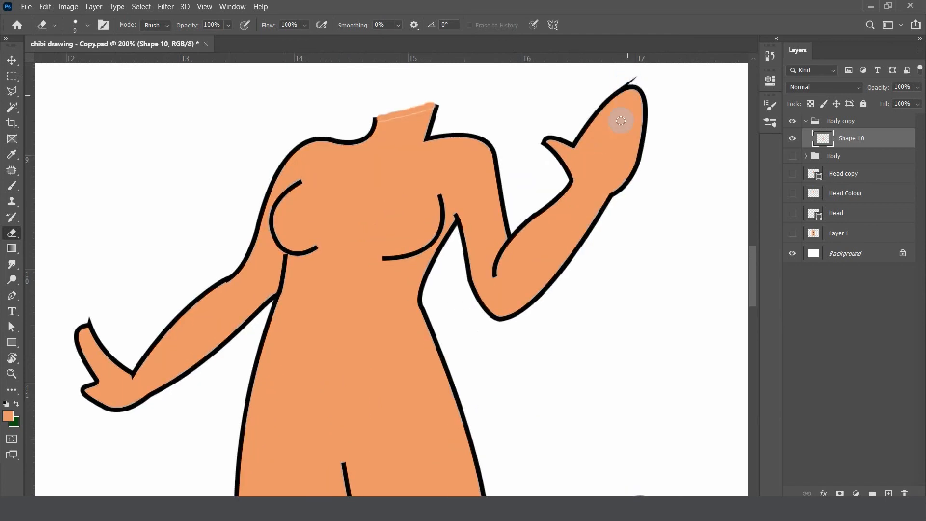
{"action": "left_click_drag", "start_coordinate": [618, 126], "coordinate": [410, 277]}
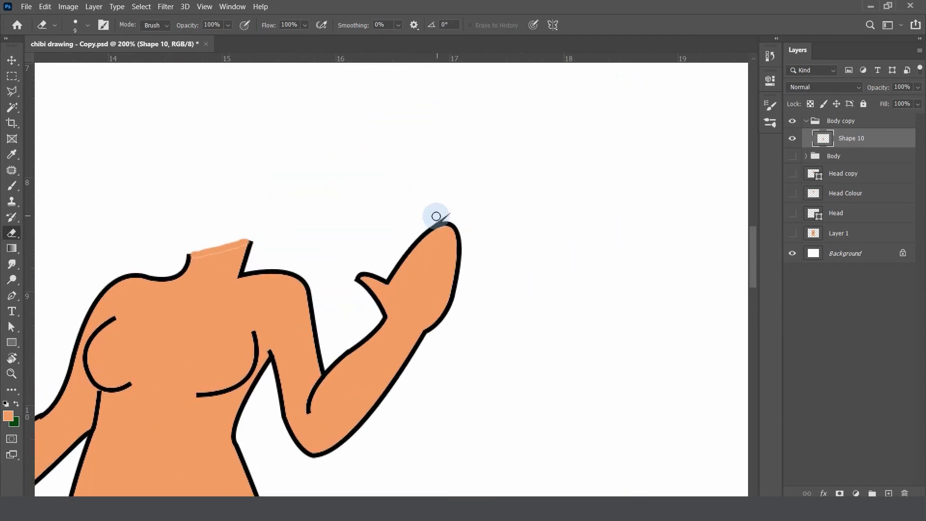
{"action": "key", "text": "ctrl+plus"}
{"action": "scroll", "coordinate": [522, 186], "scroll_direction": "up", "scroll_amount": 2}
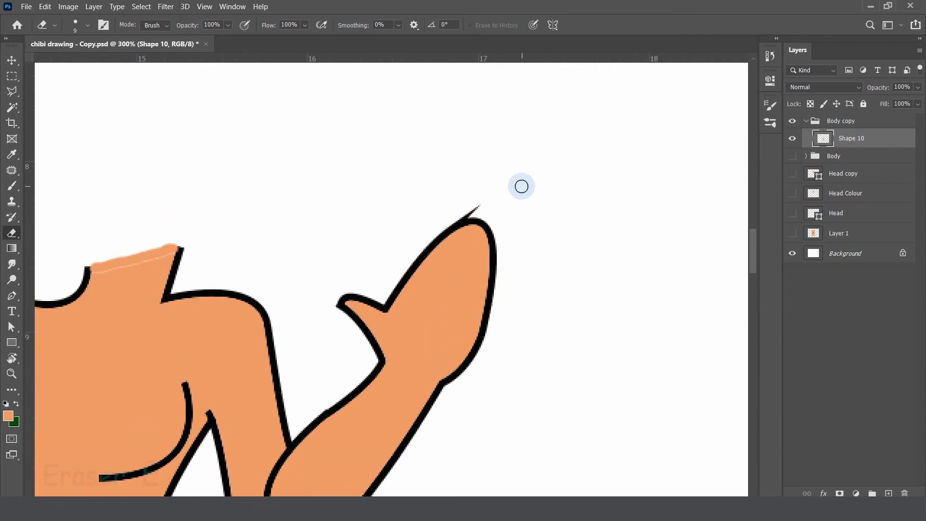
{"action": "key", "text": "ctrl+plus"}
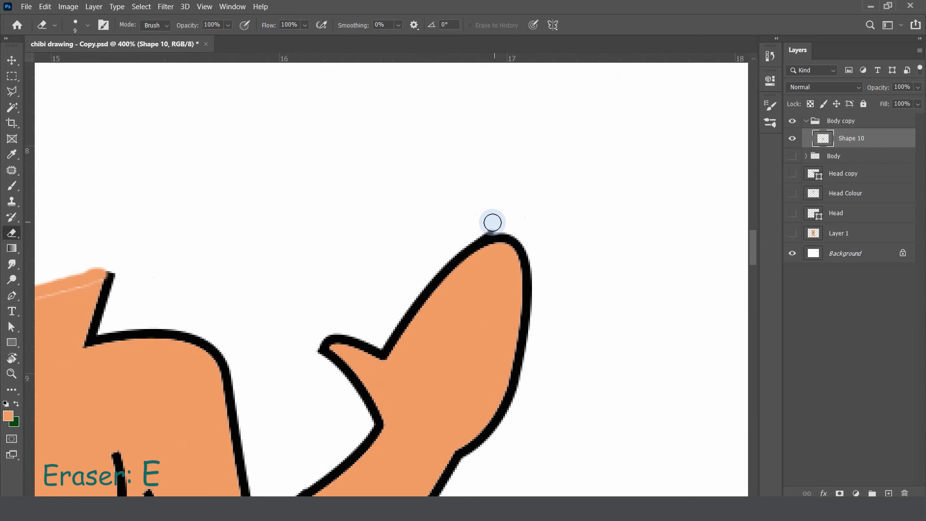
Erase the stray line ends sticking out of the outline at the bent knee and the standing foot
{"action": "mouse_move", "coordinate": [474, 254]}
{"action": "left_mouse_down"}
{"action": "mouse_move", "coordinate": [479, 180]}
{"action": "mouse_move", "coordinate": [502, 104]}
{"action": "left_mouse_up"}
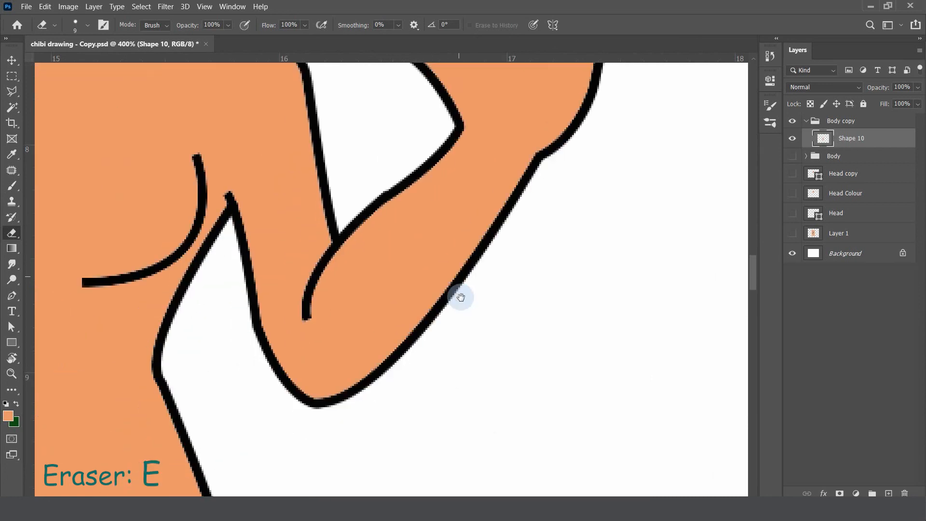
{"action": "left_click_drag", "start_coordinate": [461, 298], "coordinate": [531, 131]}
{"action": "left_click_drag", "start_coordinate": [441, 341], "coordinate": [292, 111]}
{"action": "mouse_move", "coordinate": [372, 256]}
{"action": "left_mouse_down"}
{"action": "mouse_move", "coordinate": [579, 103]}
{"action": "mouse_move", "coordinate": [368, 149]}
{"action": "left_mouse_up"}
{"action": "left_click_drag", "start_coordinate": [361, 244], "coordinate": [395, 251]}
{"action": "left_click_drag", "start_coordinate": [259, 257], "coordinate": [475, 113]}
{"action": "left_click_drag", "start_coordinate": [184, 410], "coordinate": [373, 122]}
{"action": "left_click_drag", "start_coordinate": [436, 389], "coordinate": [436, 391]}
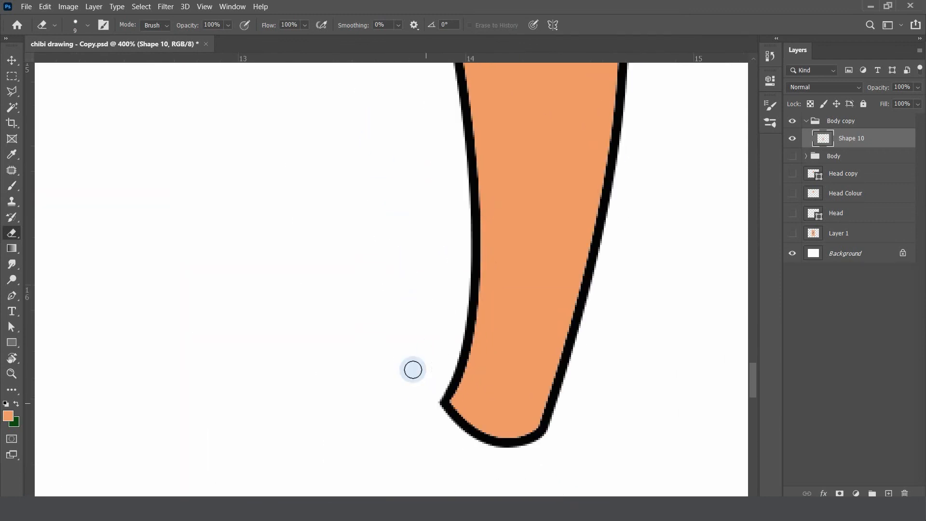
Erase the stray line tip sticking out at the top of the lowered hand
{"action": "left_click_drag", "start_coordinate": [424, 104], "coordinate": [337, 302]}
{"action": "left_click_drag", "start_coordinate": [279, 124], "coordinate": [230, 362]}
{"action": "left_click_drag", "start_coordinate": [355, 72], "coordinate": [317, 247]}
{"action": "key", "text": "ctrl+minus"}
{"action": "key", "text": "ctrl+minus"}
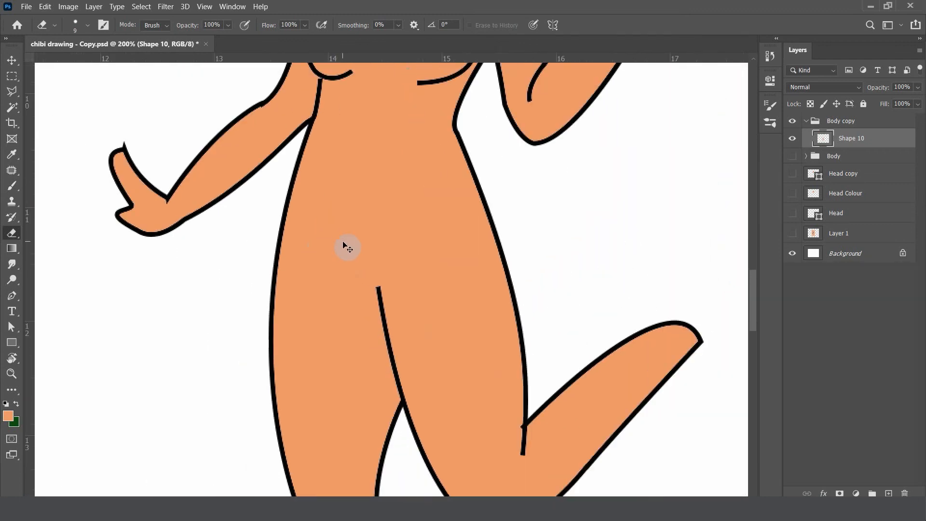
{"action": "left_click_drag", "start_coordinate": [201, 193], "coordinate": [542, 306]}
{"action": "scroll", "coordinate": [533, 293], "scroll_direction": "up", "scroll_amount": 1}
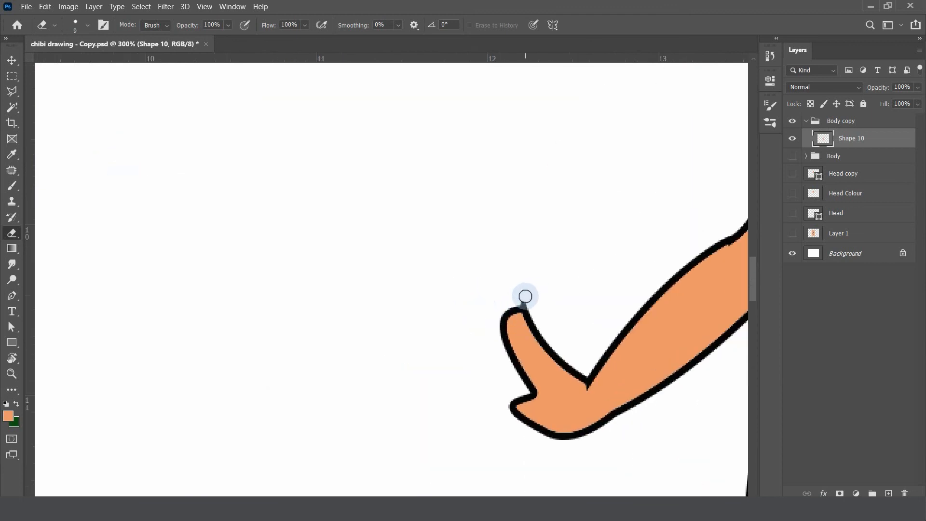
{"action": "left_click_drag", "start_coordinate": [654, 274], "coordinate": [308, 284]}
Show the Head Colour layer again and check the complete coloured figure
{"action": "key", "text": "ctrl+minus"}
{"action": "key", "text": "ctrl+minus"}
{"action": "scroll", "coordinate": [512, 297], "scroll_direction": "down", "scroll_amount": 1}
{"action": "key", "text": "ctrl+minus"}
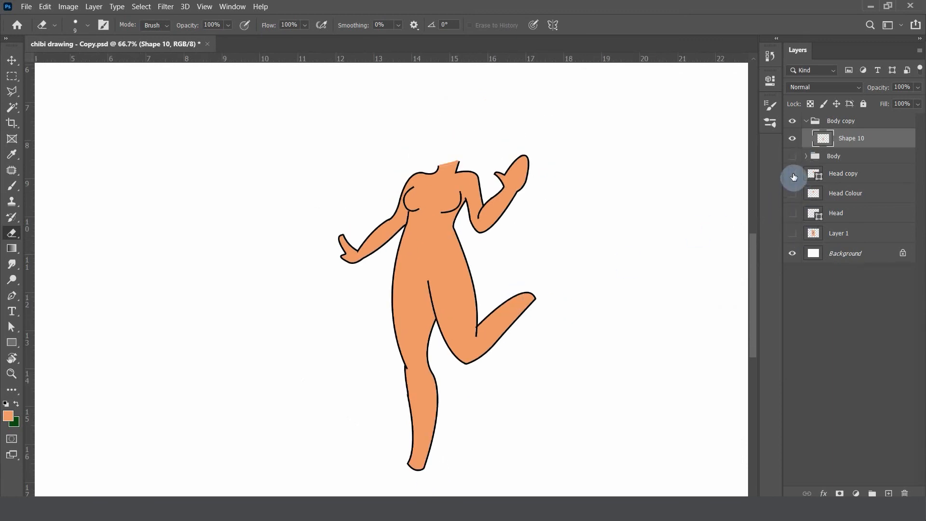
{"action": "left_click", "coordinate": [792, 194]}
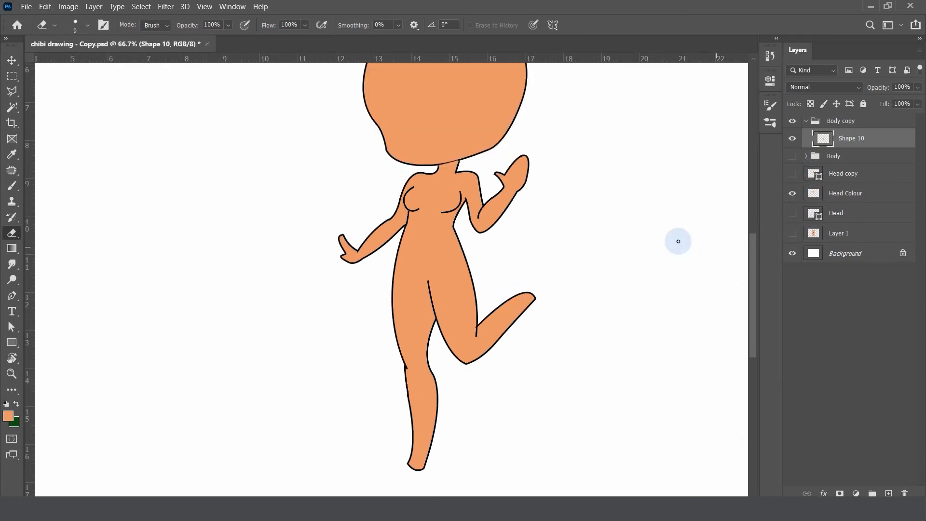
{"action": "key", "text": "ctrl+minus"}
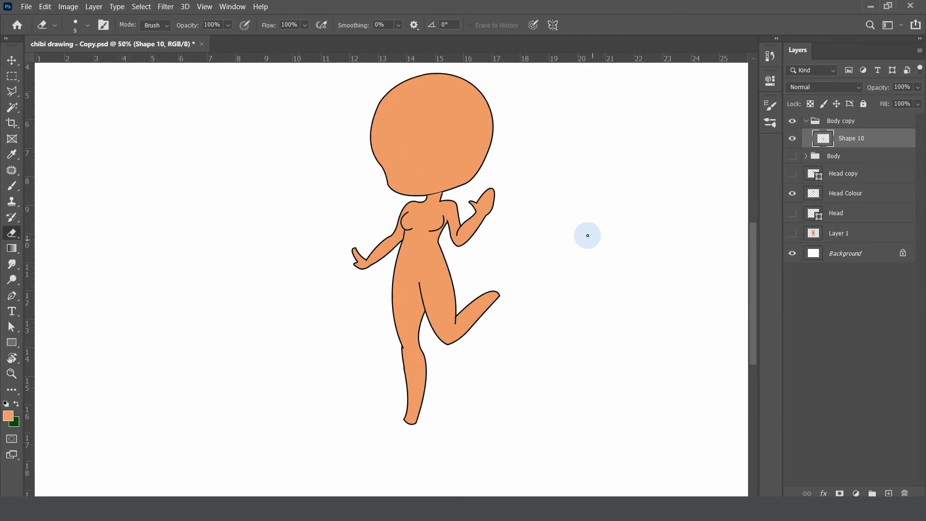
{"action": "left_click_drag", "start_coordinate": [569, 221], "coordinate": [545, 231]}
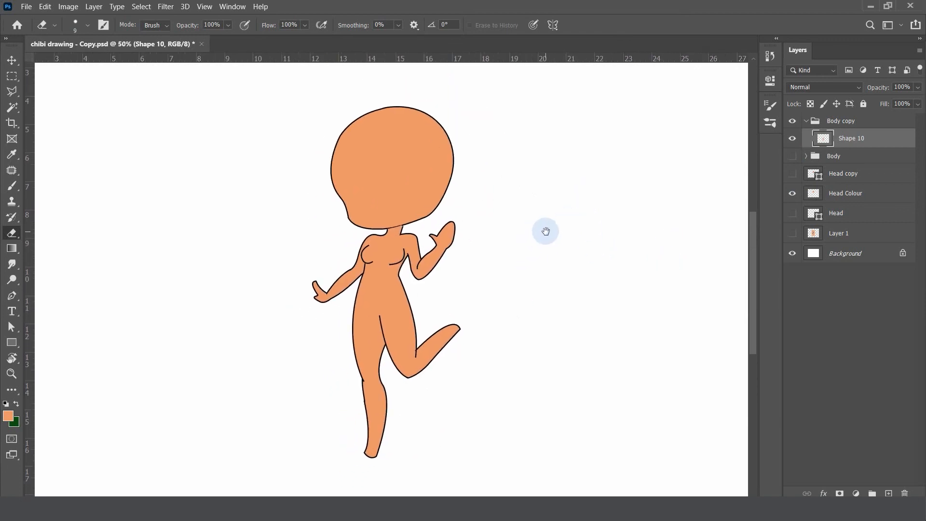